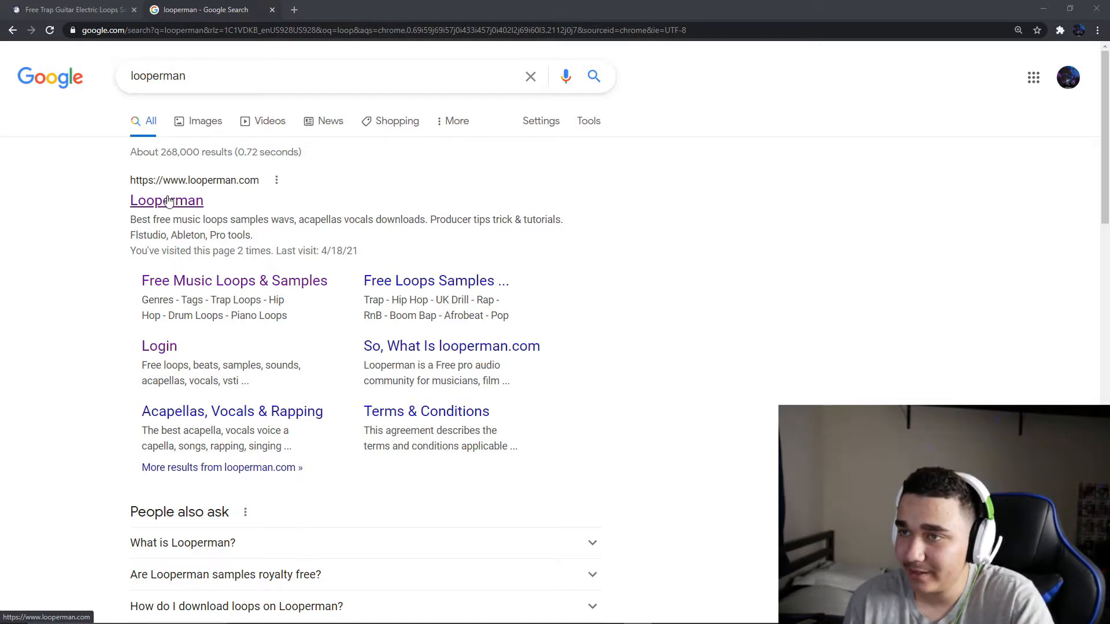
Step: Open the Looperman website from the search results and go to its Loops & Samples listing
{"action": "left_click", "coordinate": [176, 202]}
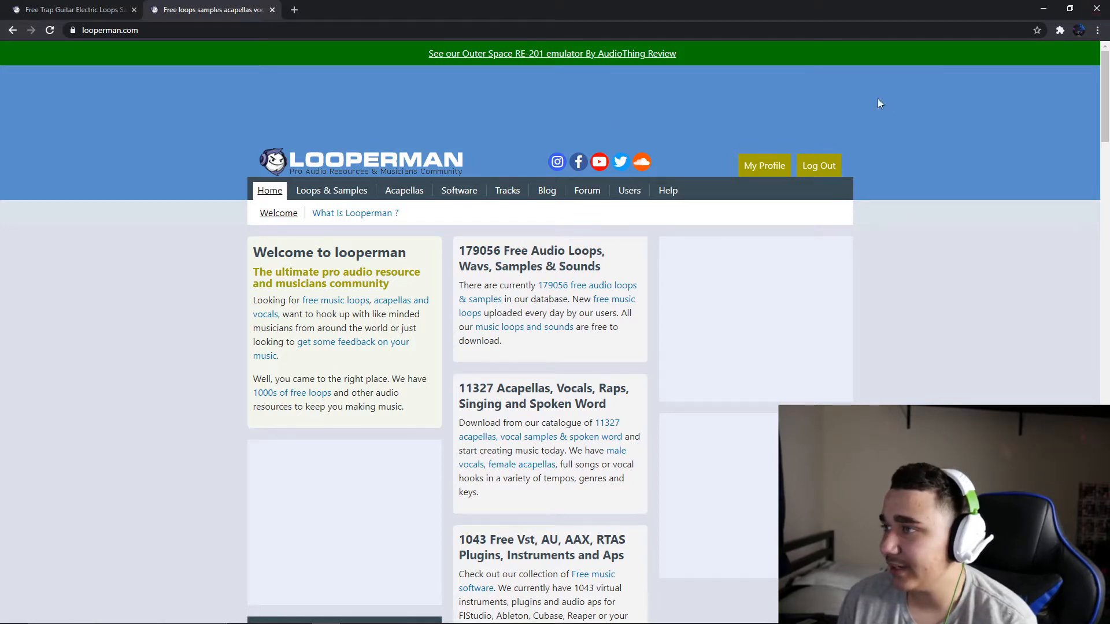
{"action": "left_click", "coordinate": [332, 192]}
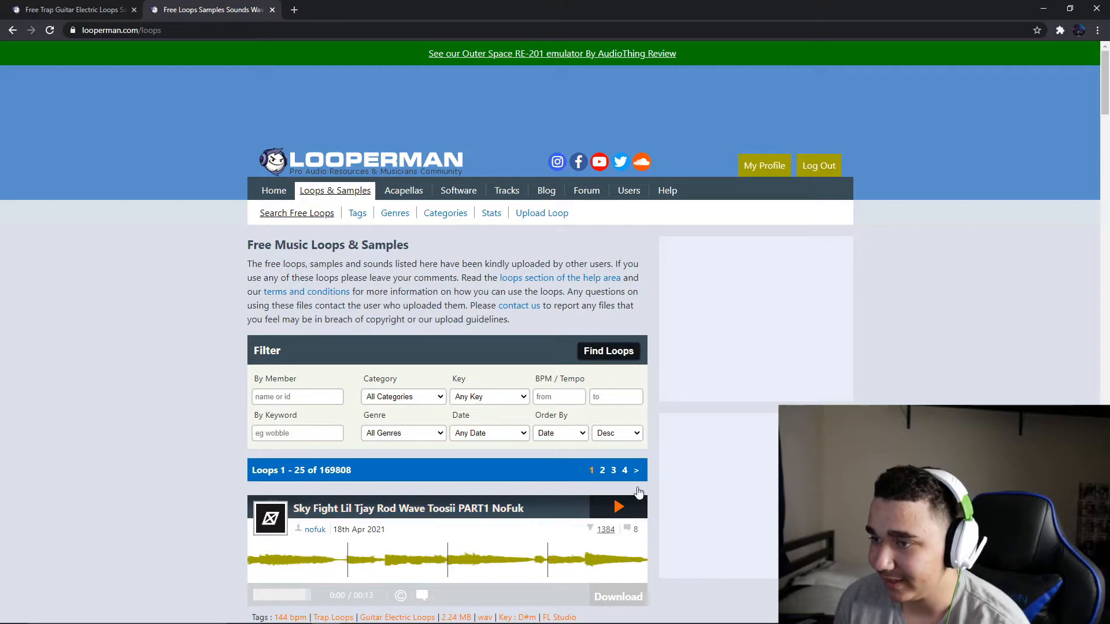
Step: Preview a few seconds of the loop "Porch - Young Thug X Wheezy" and pause it
{"action": "scroll", "coordinate": [638, 491], "scroll_direction": "down", "scroll_amount": 20}
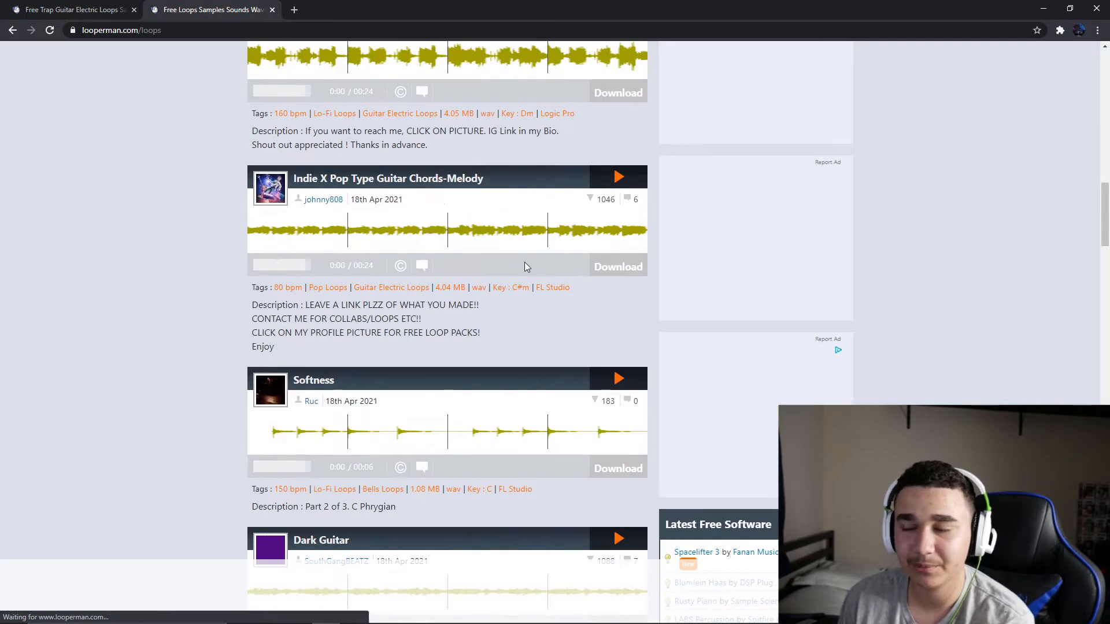
{"action": "scroll", "coordinate": [525, 261], "scroll_direction": "up", "scroll_amount": 10}
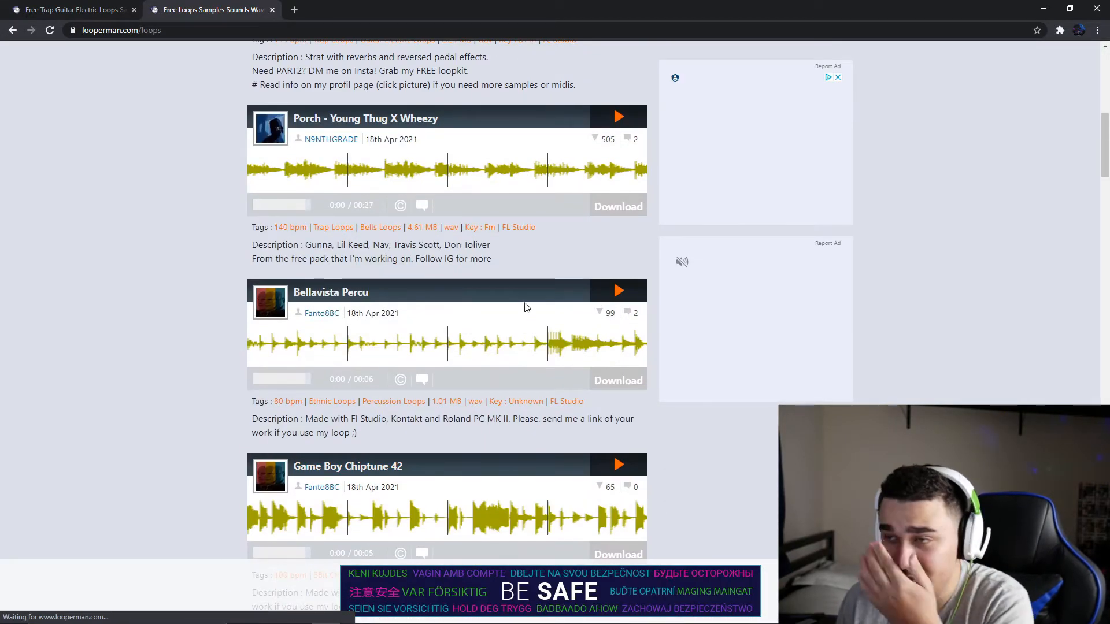
{"action": "scroll", "coordinate": [573, 249], "scroll_direction": "up", "scroll_amount": 3}
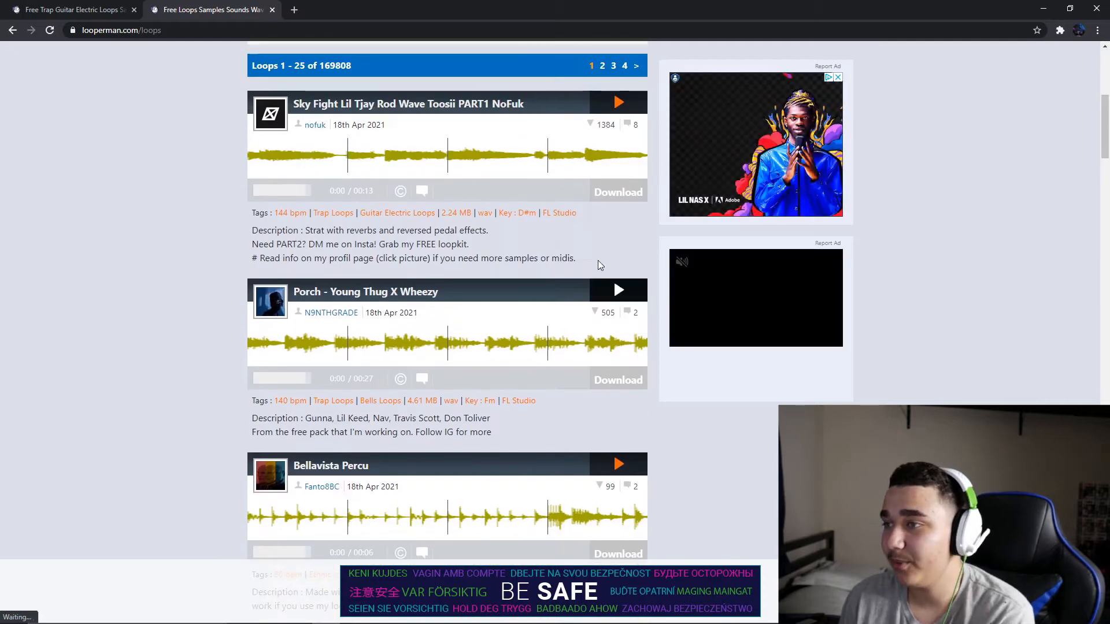
{"action": "left_click", "coordinate": [613, 290]}
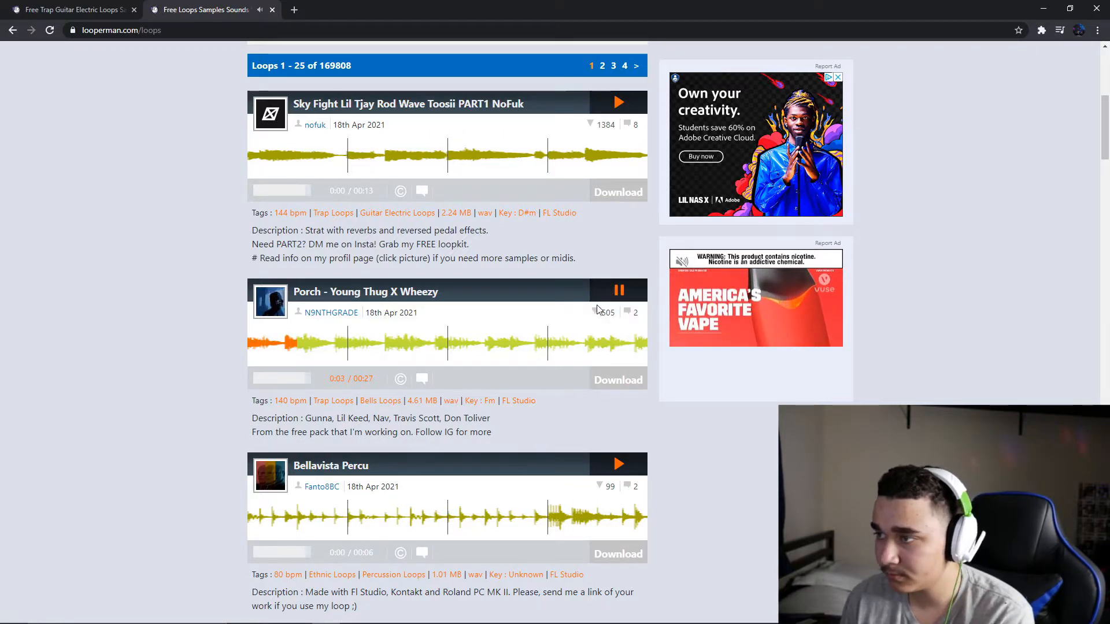
{"action": "left_click", "coordinate": [617, 296]}
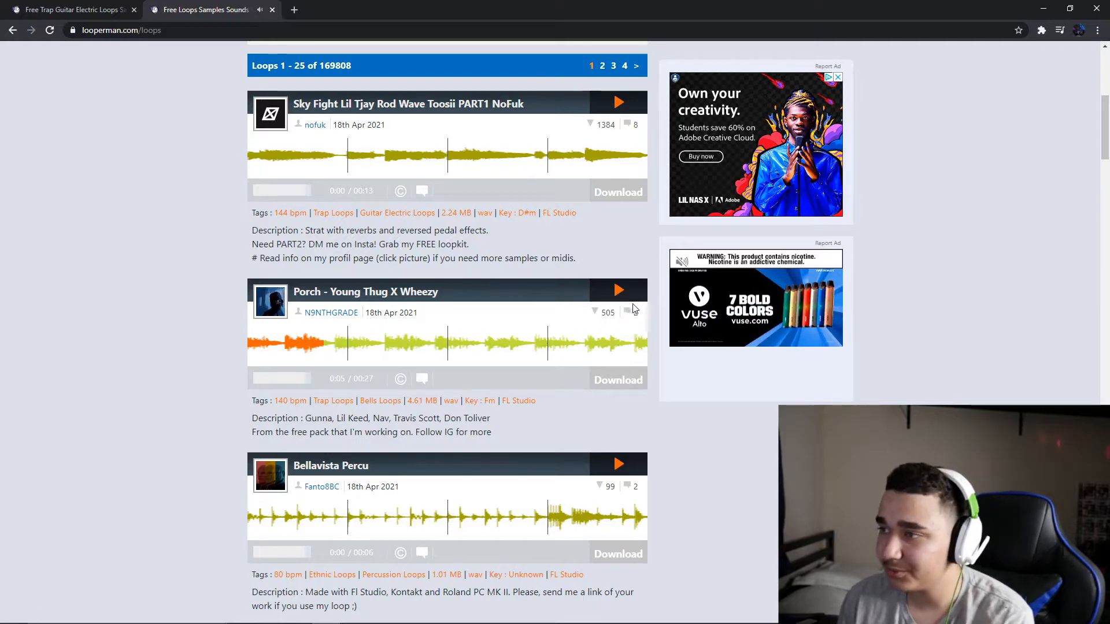
Step: Set the loop filter's category to Guitar Electric
{"action": "scroll", "coordinate": [630, 306], "scroll_direction": "up", "scroll_amount": 6}
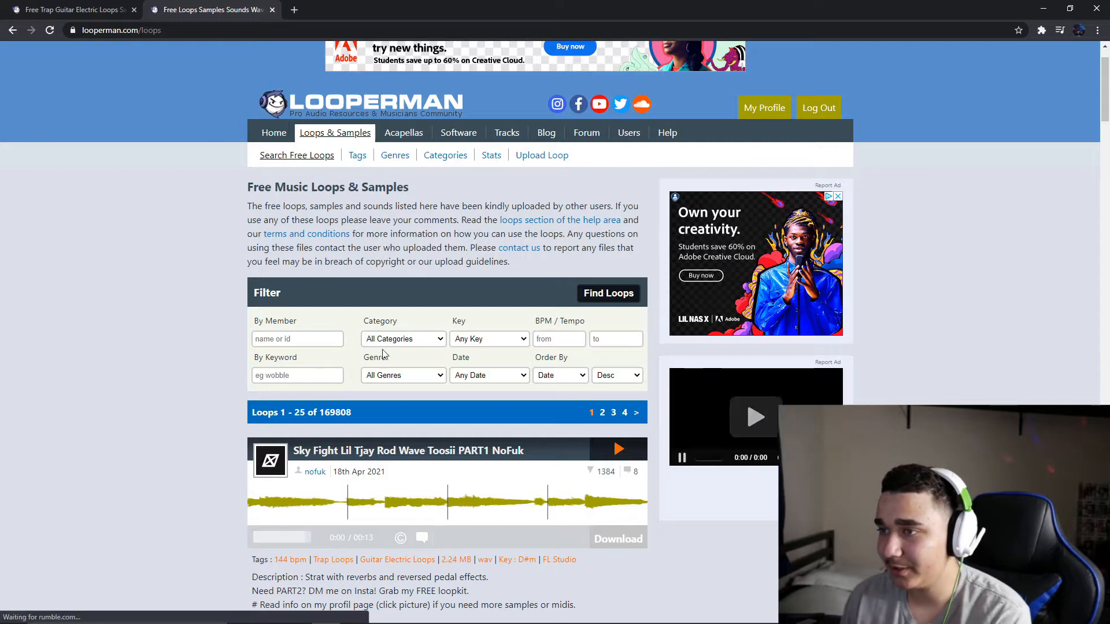
{"action": "left_click", "coordinate": [379, 340]}
{"action": "scroll", "coordinate": [398, 405], "scroll_direction": "down", "scroll_amount": 6}
{"action": "scroll", "coordinate": [394, 411], "scroll_direction": "up", "scroll_amount": 2}
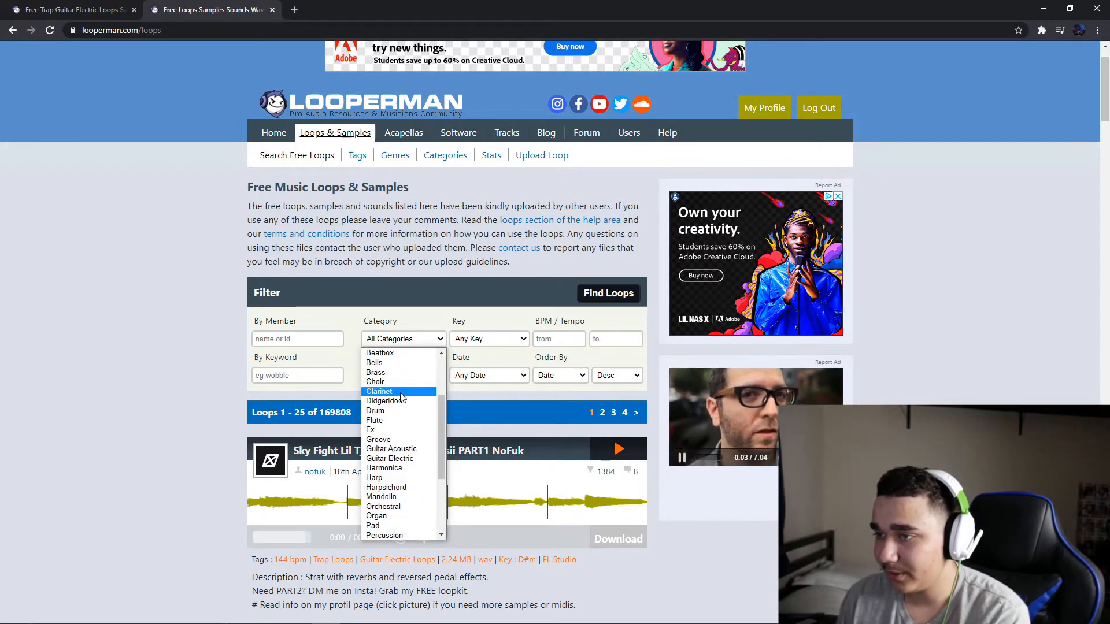
{"action": "scroll", "coordinate": [400, 494], "scroll_direction": "down", "scroll_amount": 2}
{"action": "scroll", "coordinate": [400, 491], "scroll_direction": "up", "scroll_amount": 6}
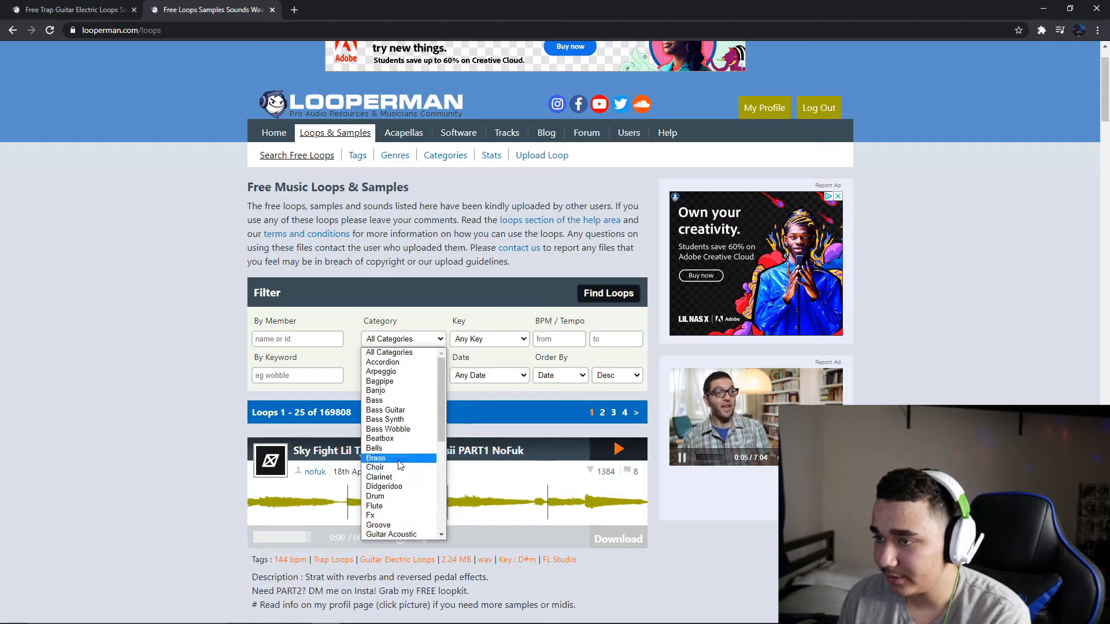
{"action": "scroll", "coordinate": [404, 463], "scroll_direction": "down", "scroll_amount": 3}
{"action": "left_click", "coordinate": [401, 433]}
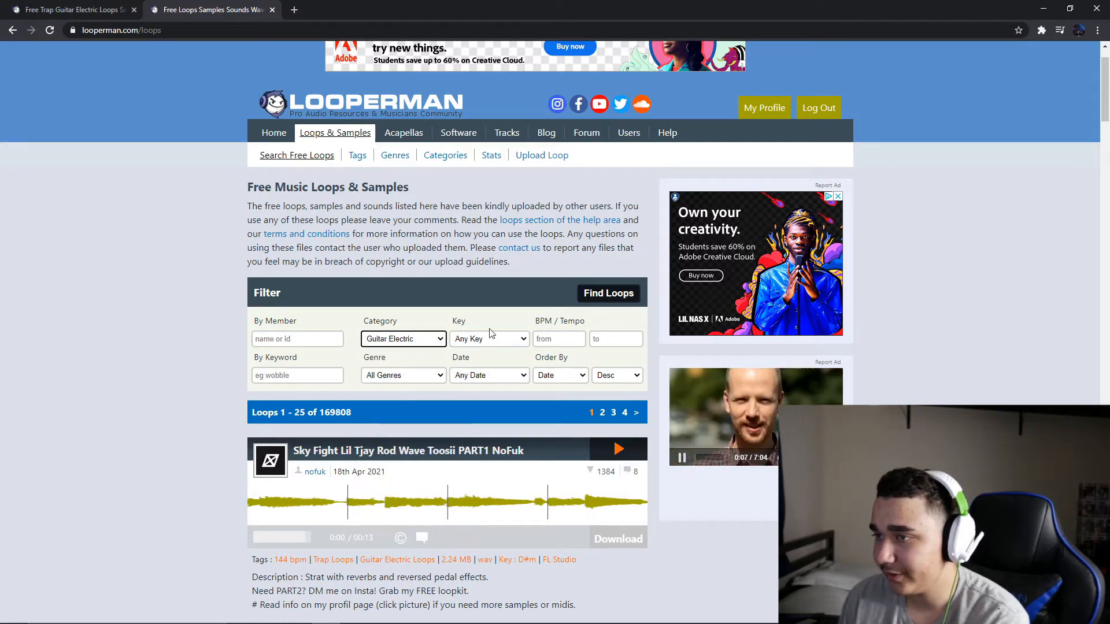
Step: Set the genre filter to Trap and find the matching loops
{"action": "left_click", "coordinate": [413, 379]}
{"action": "scroll", "coordinate": [393, 474], "scroll_direction": "down", "scroll_amount": 15}
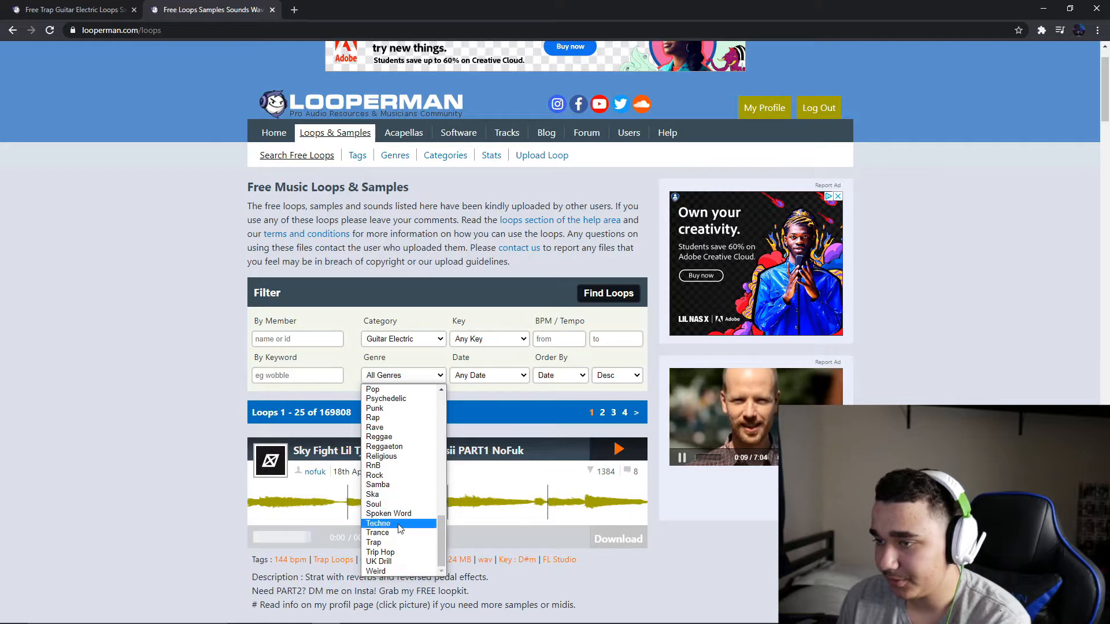
{"action": "left_click", "coordinate": [374, 552]}
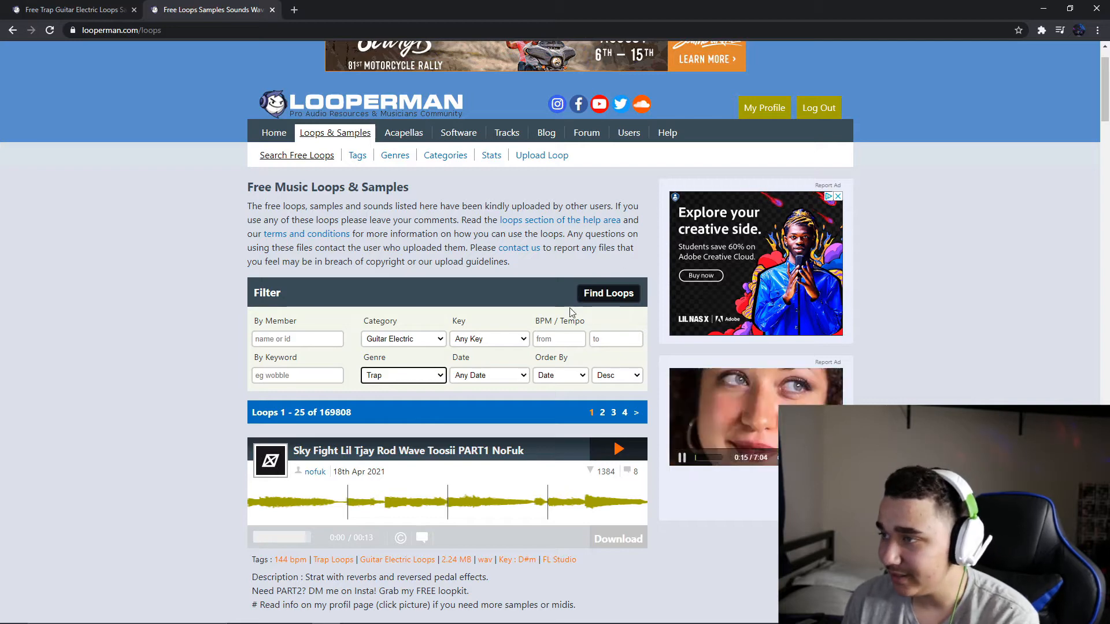
{"action": "left_click", "coordinate": [598, 301]}
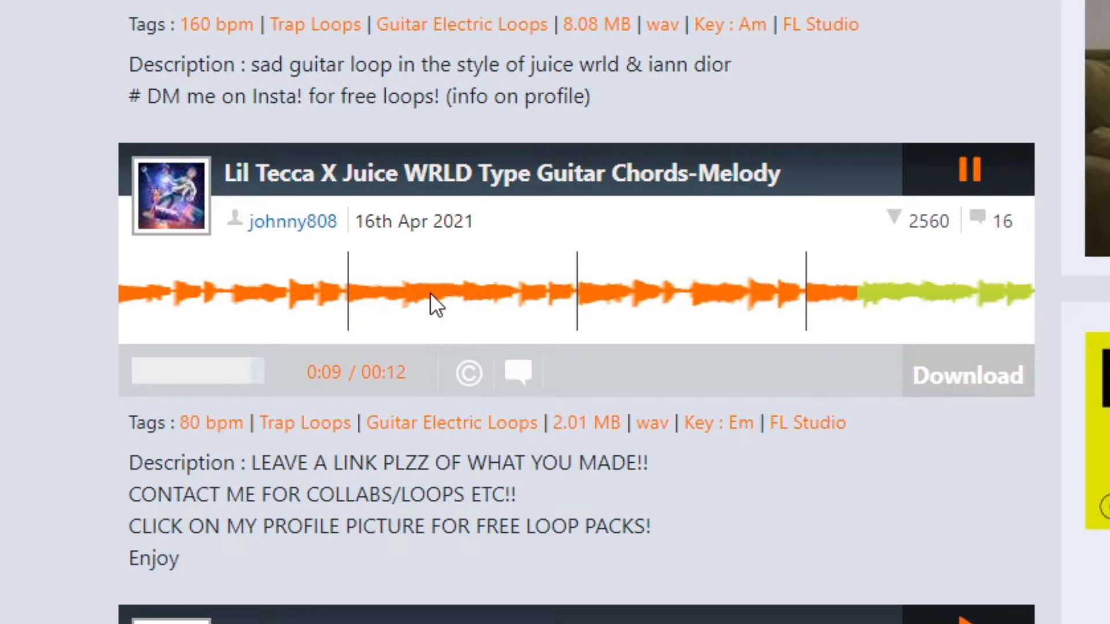
Step: Close the Tunebat tab and switch from the paused Looperman guitar loop to FL Studio
{"action": "left_click", "coordinate": [944, 194]}
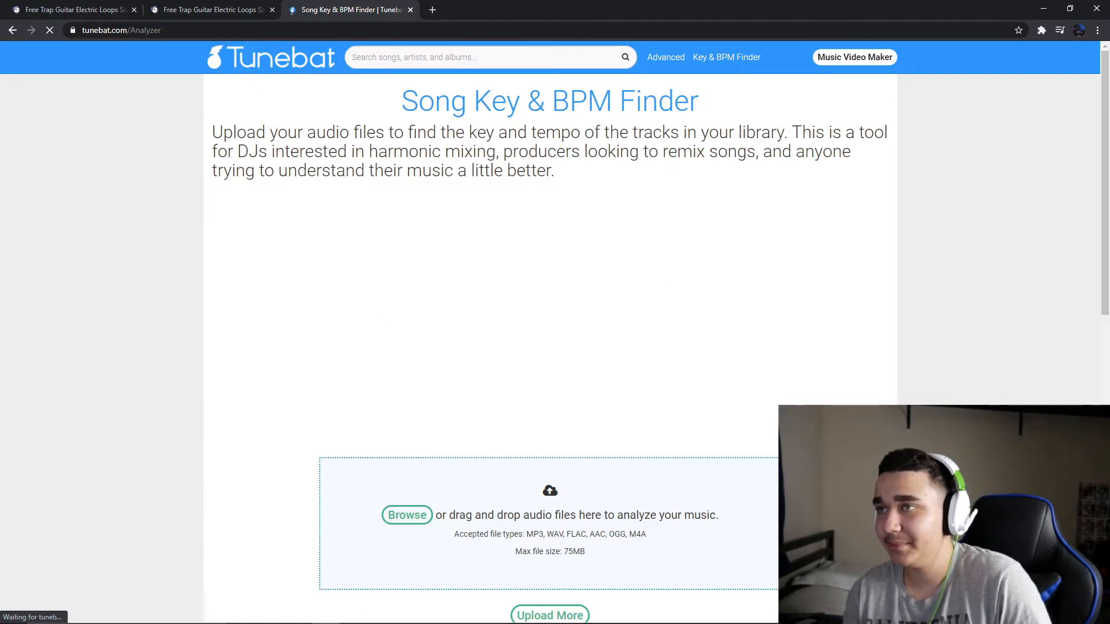
{"action": "left_click", "coordinate": [411, 10]}
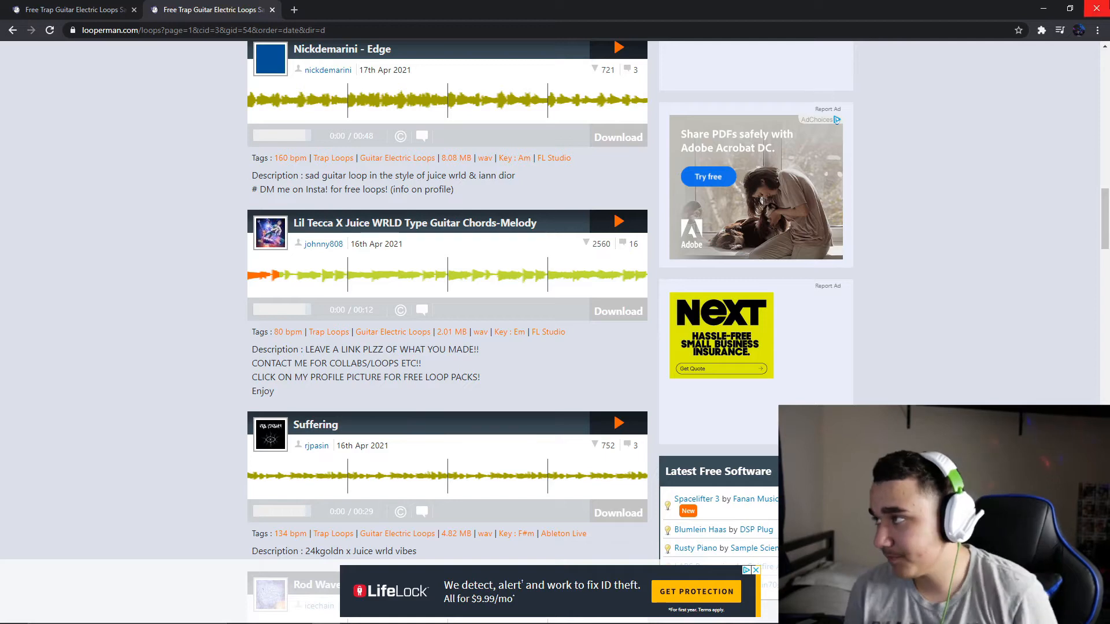
{"action": "left_click", "coordinate": [1046, 7]}
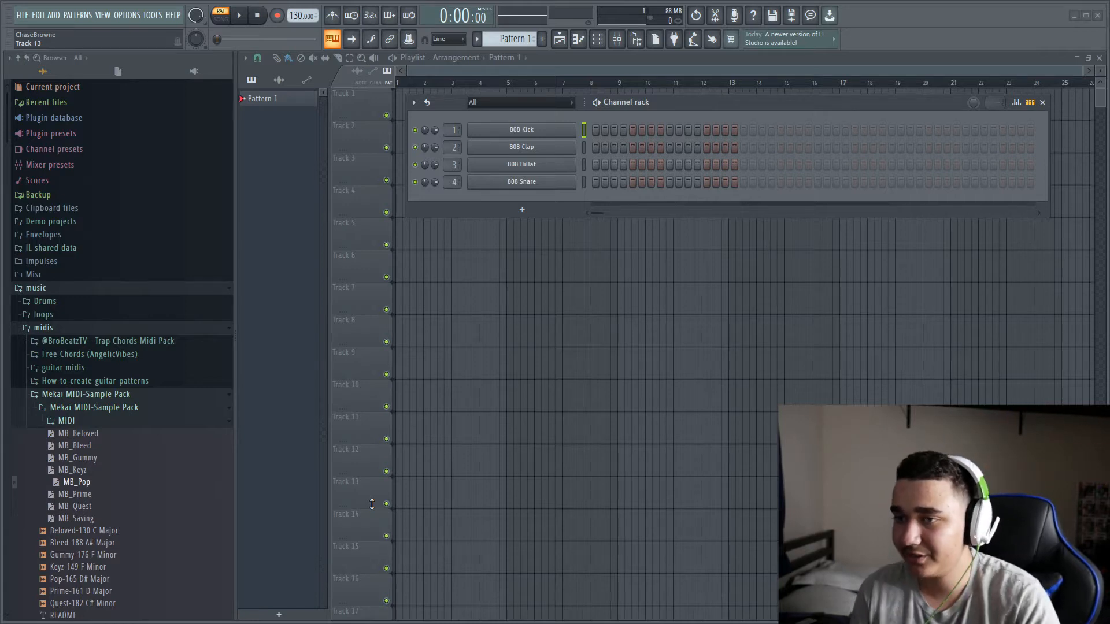
{"action": "left_click", "coordinate": [174, 399]}
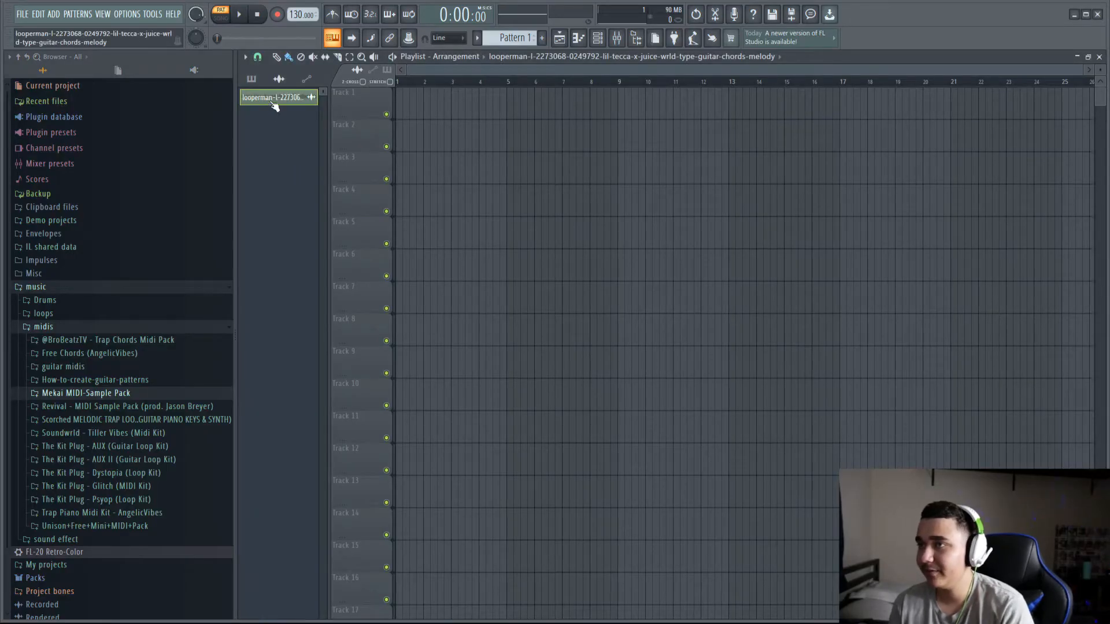
Step: Place the Lil Tecca X Juice WRLD guitar loop at the start of Track 1 and set the project tempo to 160 BPM
{"action": "left_click_drag", "start_coordinate": [274, 105], "coordinate": [417, 99]}
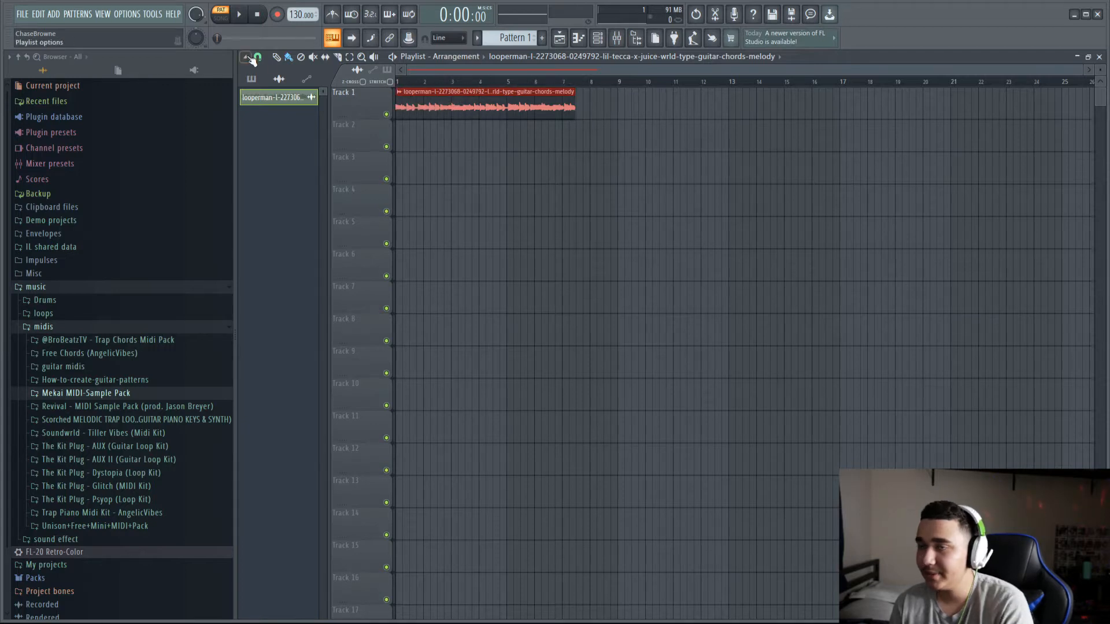
{"action": "right_click", "coordinate": [306, 15]}
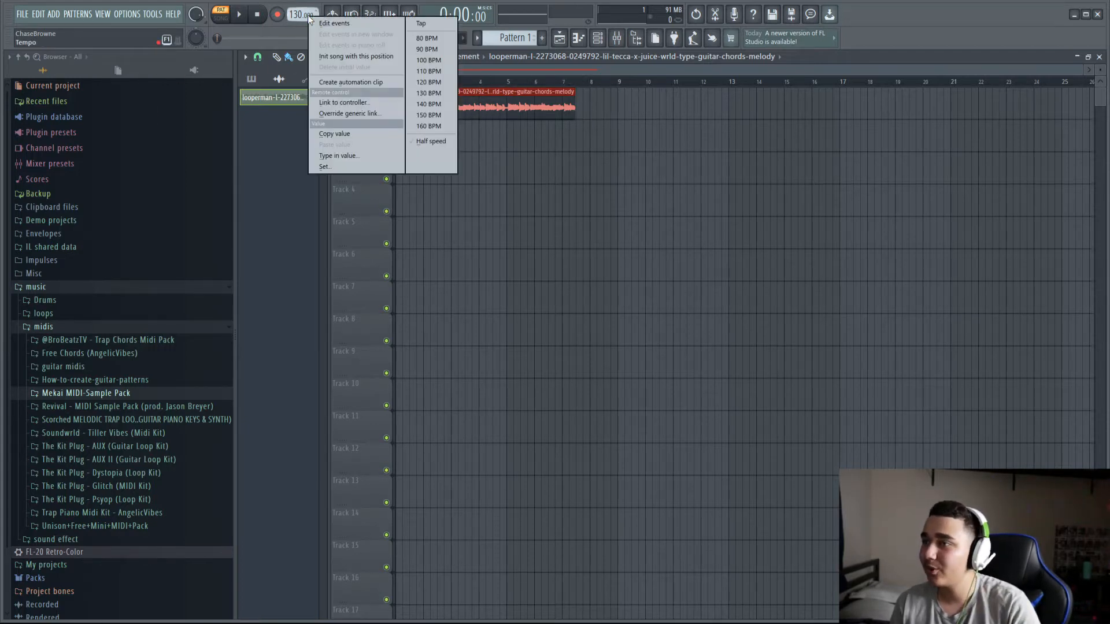
{"action": "left_click", "coordinate": [442, 125]}
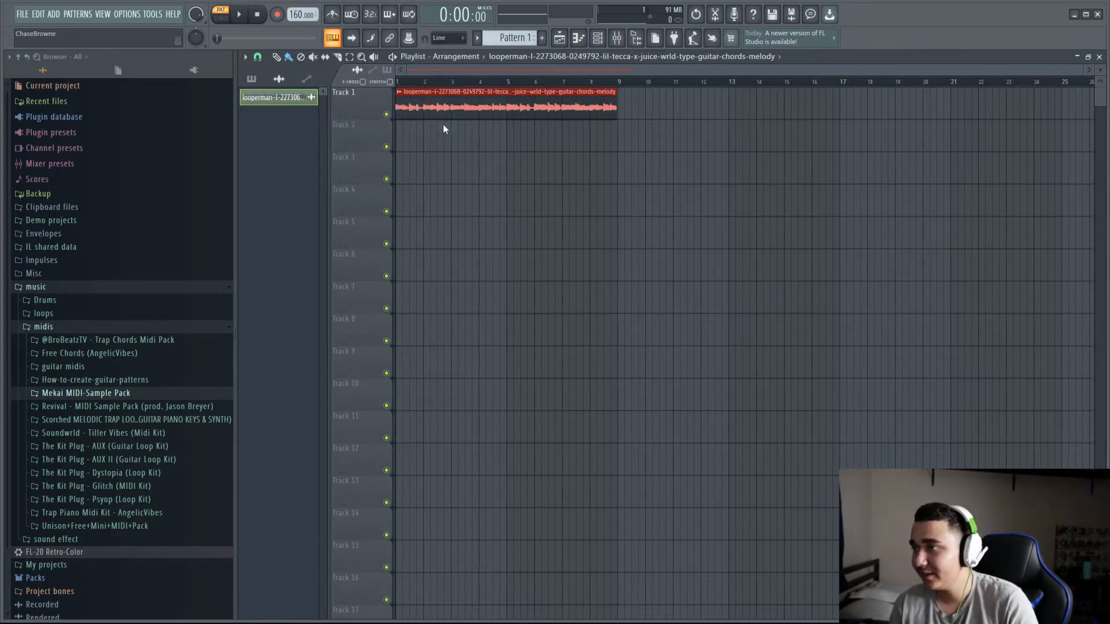
Step: Stretch the end of the guitar loop clip on Track 1 so it lands exactly on bar 9
{"action": "scroll", "coordinate": [469, 85], "scroll_direction": "up", "scroll_amount": 3}
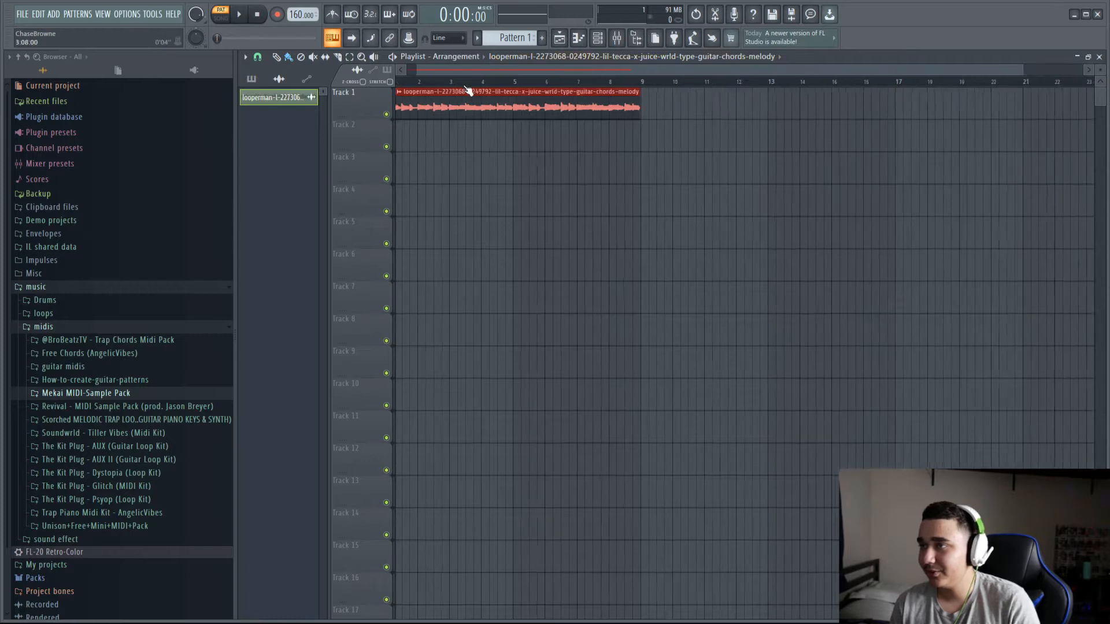
{"action": "left_click_drag", "start_coordinate": [476, 68], "coordinate": [359, 65]}
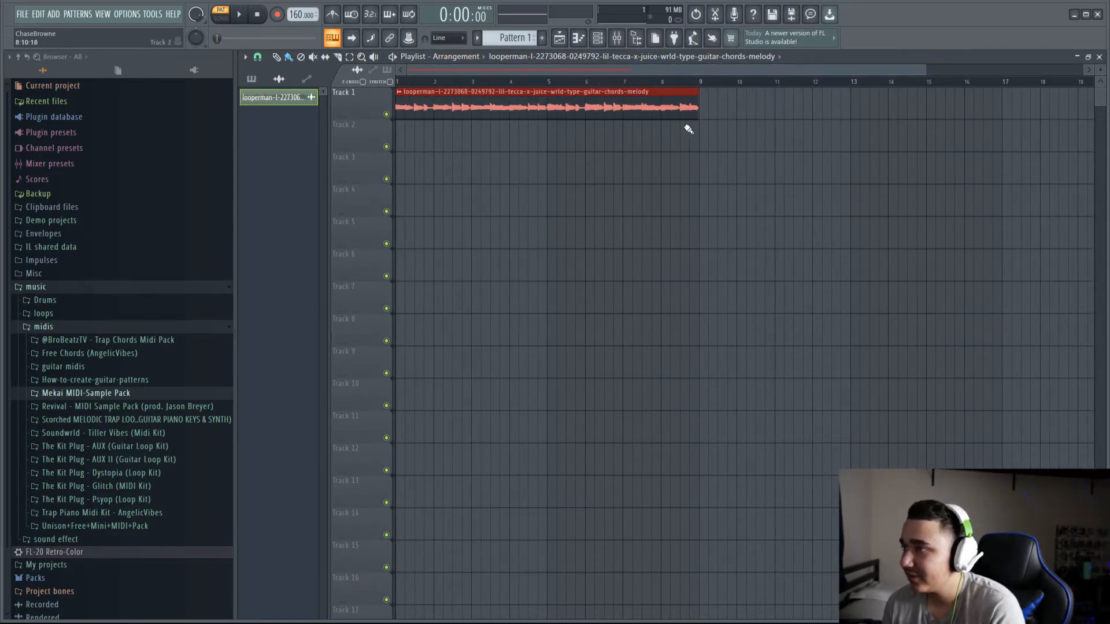
{"action": "scroll", "coordinate": [708, 117], "scroll_direction": "up", "scroll_amount": 5}
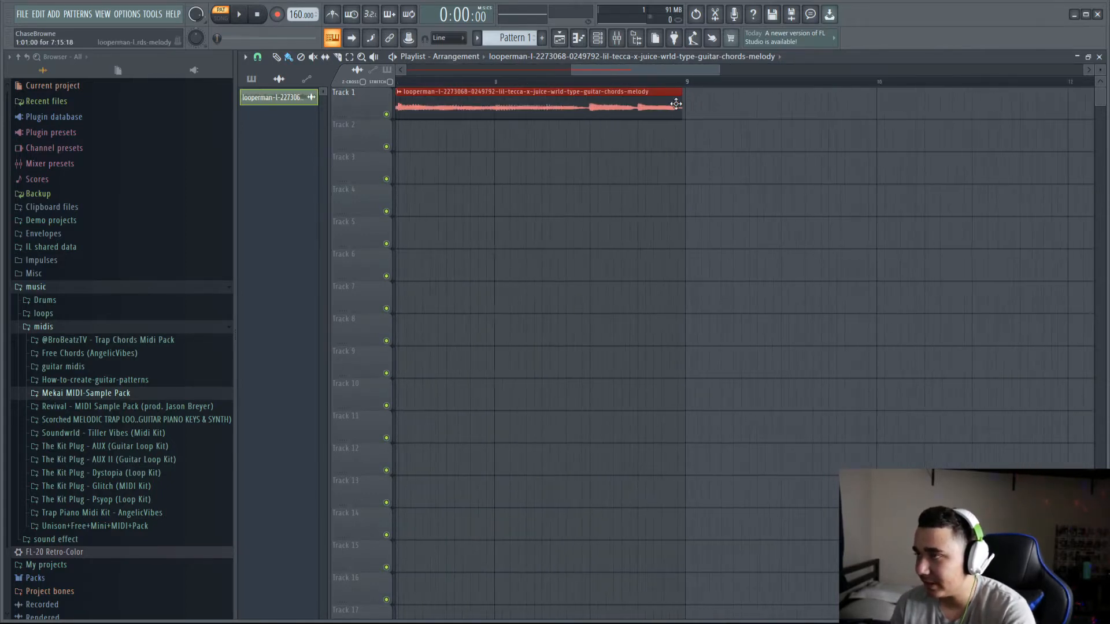
{"action": "scroll", "coordinate": [693, 96], "scroll_direction": "down", "scroll_amount": 4}
{"action": "scroll", "coordinate": [692, 93], "scroll_direction": "up", "scroll_amount": 5}
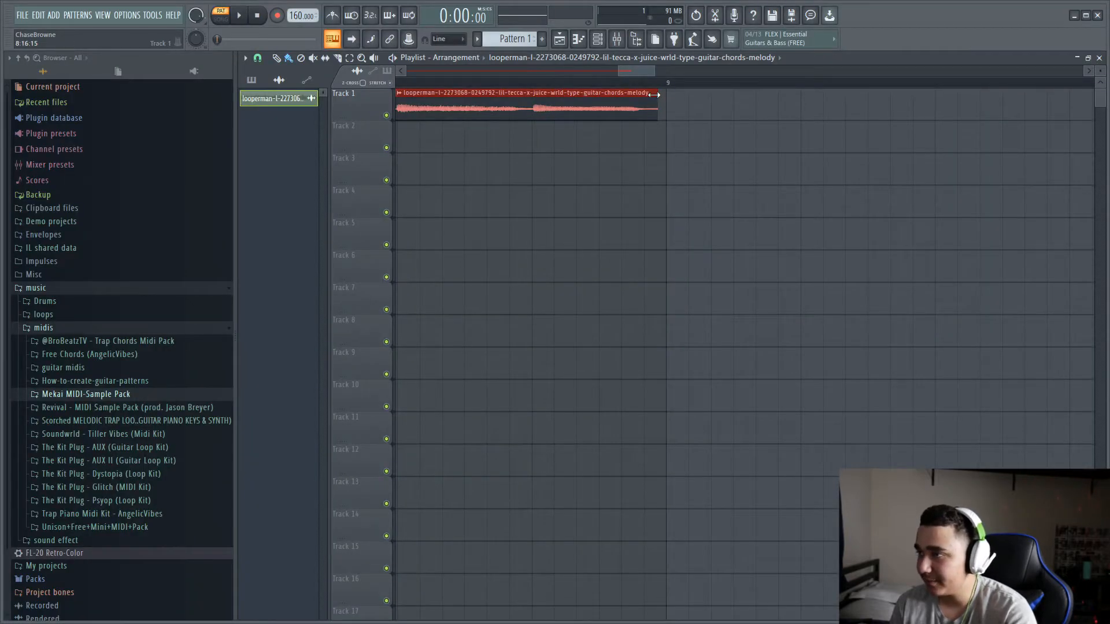
{"action": "left_click_drag", "start_coordinate": [654, 94], "coordinate": [660, 94]}
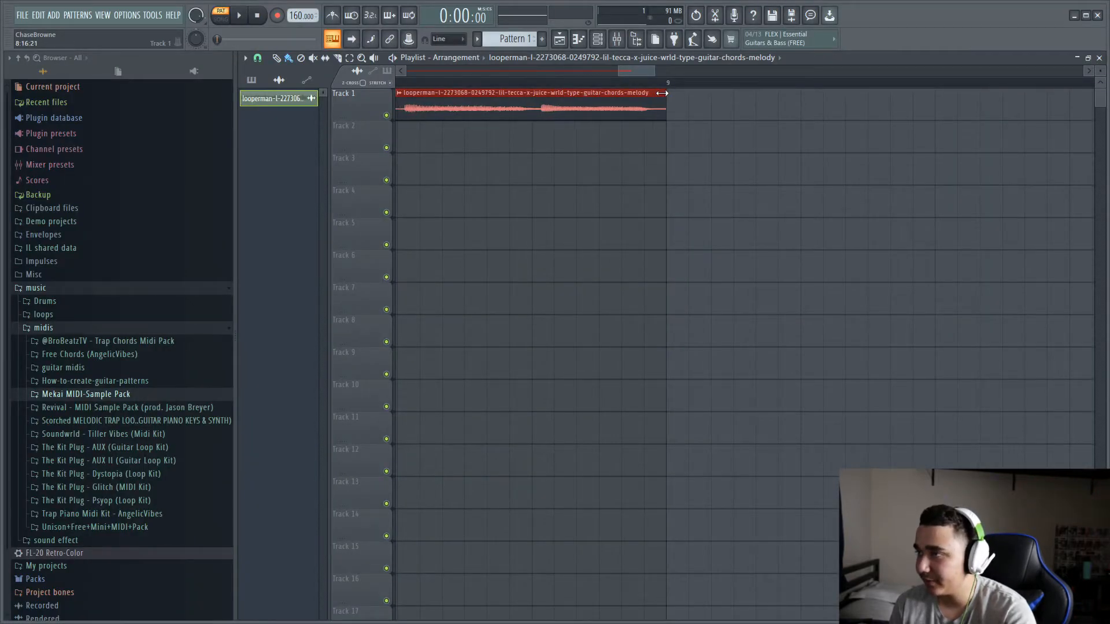
{"action": "scroll", "coordinate": [668, 105], "scroll_direction": "up", "scroll_amount": 4}
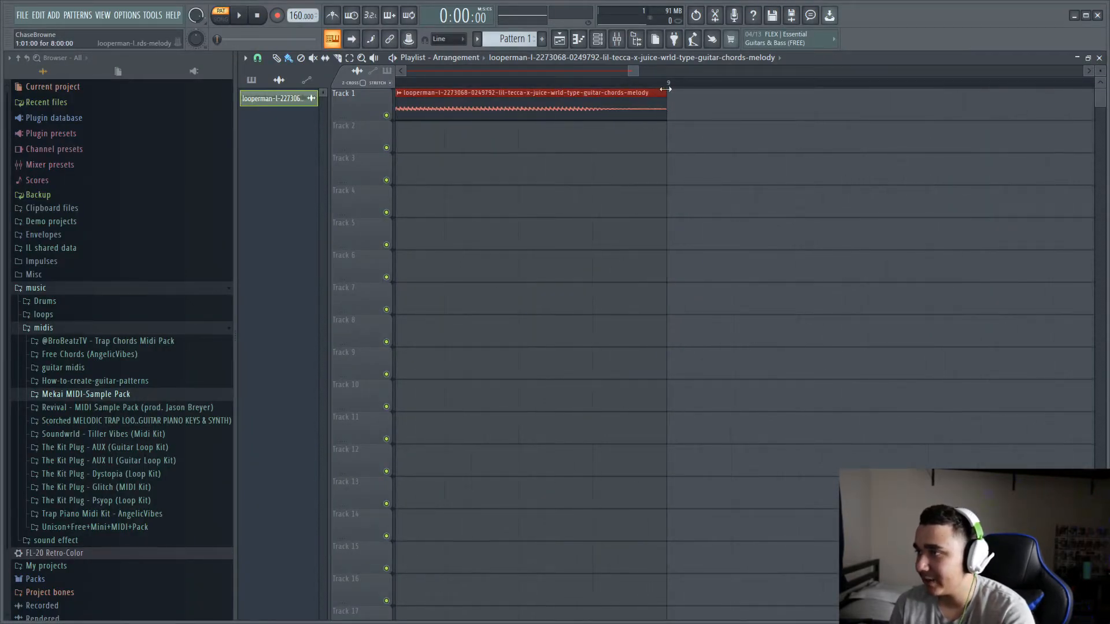
{"action": "scroll", "coordinate": [662, 144], "scroll_direction": "down", "scroll_amount": 5}
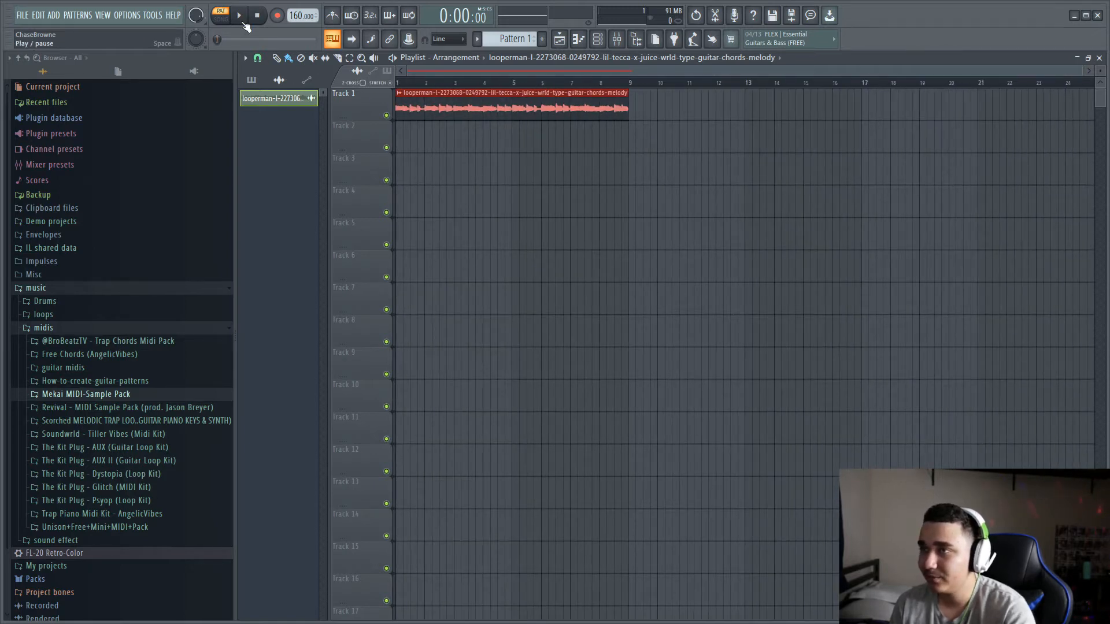
Step: Play the arrangement in song mode with a second copy of the guitar loop placed at bar 9
{"action": "key", "text": "space"}
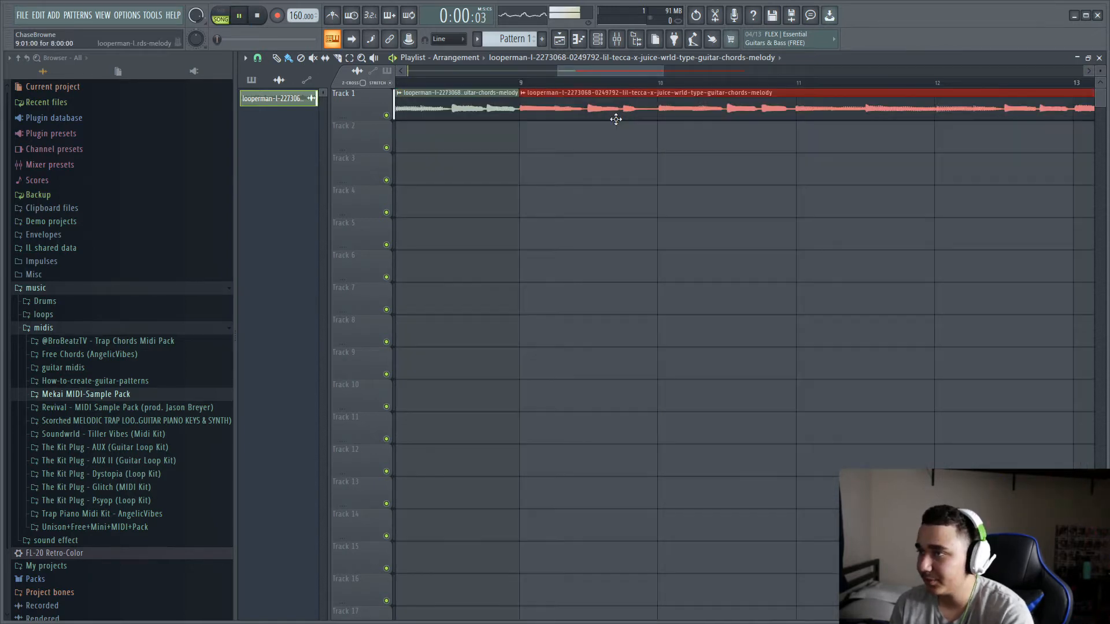
{"action": "scroll", "coordinate": [578, 127], "scroll_direction": "down", "scroll_amount": 4}
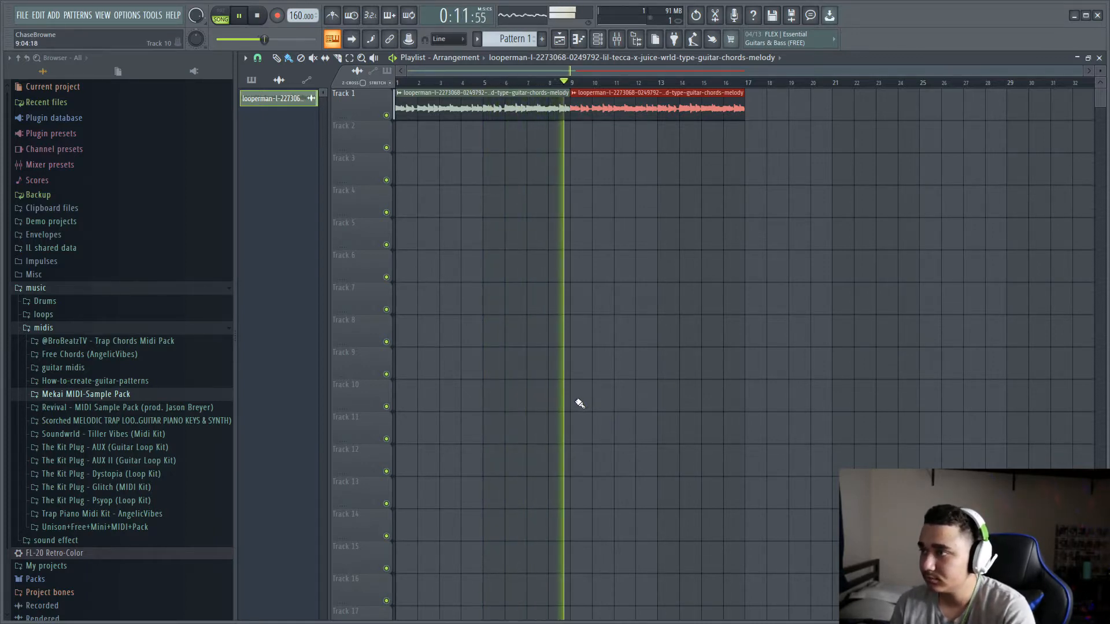
{"action": "key", "text": "space"}
{"action": "key", "text": "super"}
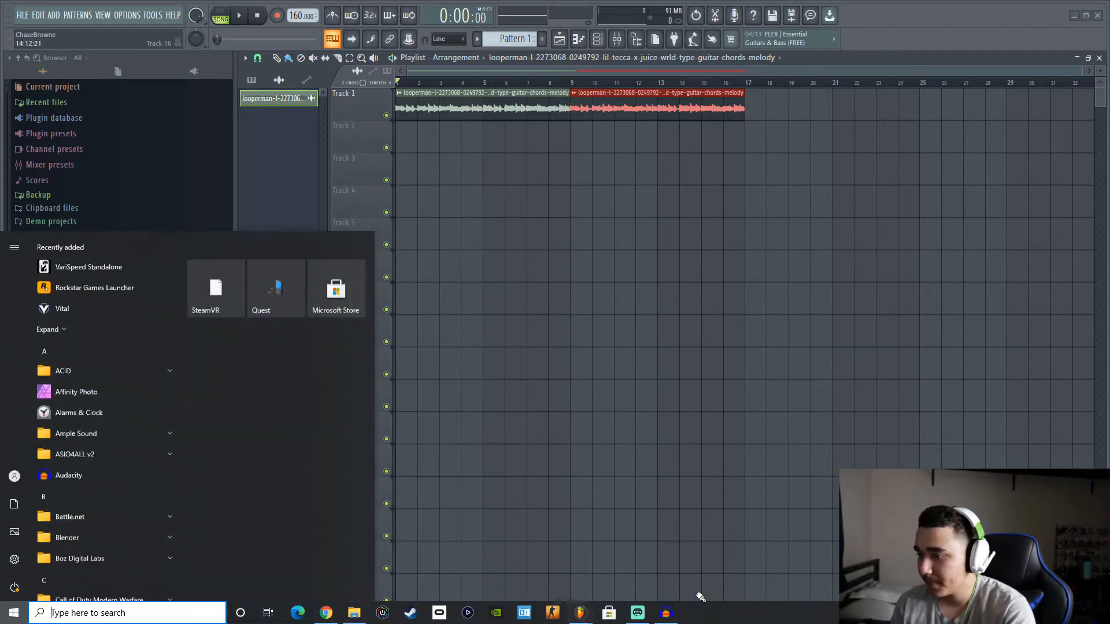
{"action": "mouse_move", "coordinate": [580, 611]}
{"action": "left_click", "coordinate": [545, 581]}
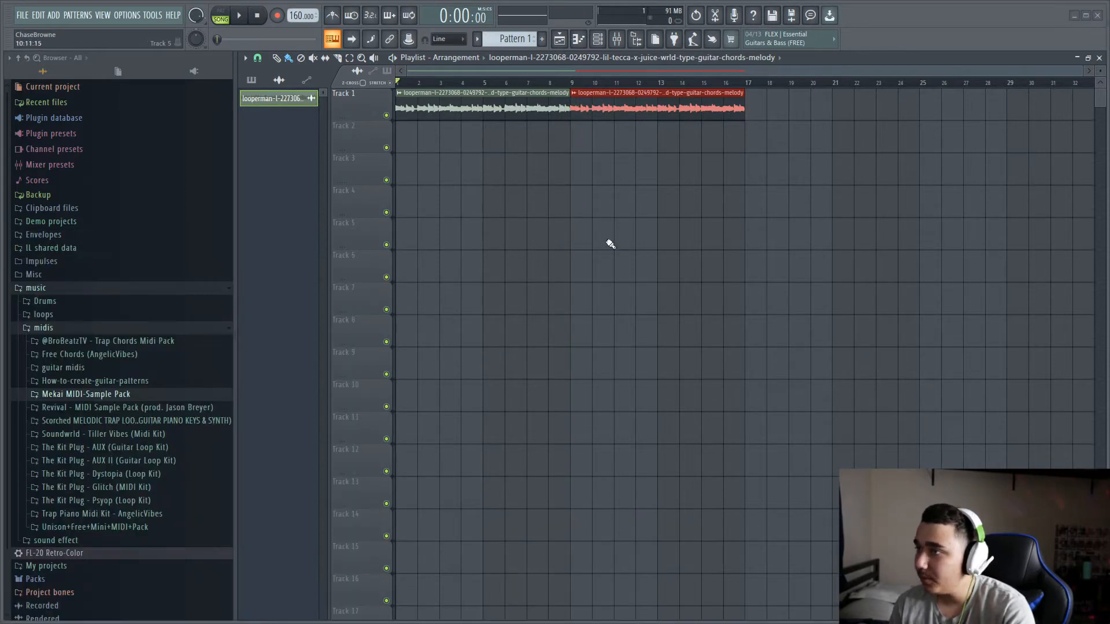
Step: Delete the second copy of the guitar loop that starts at bar 9 on Track 1
{"action": "right_click", "coordinate": [606, 110]}
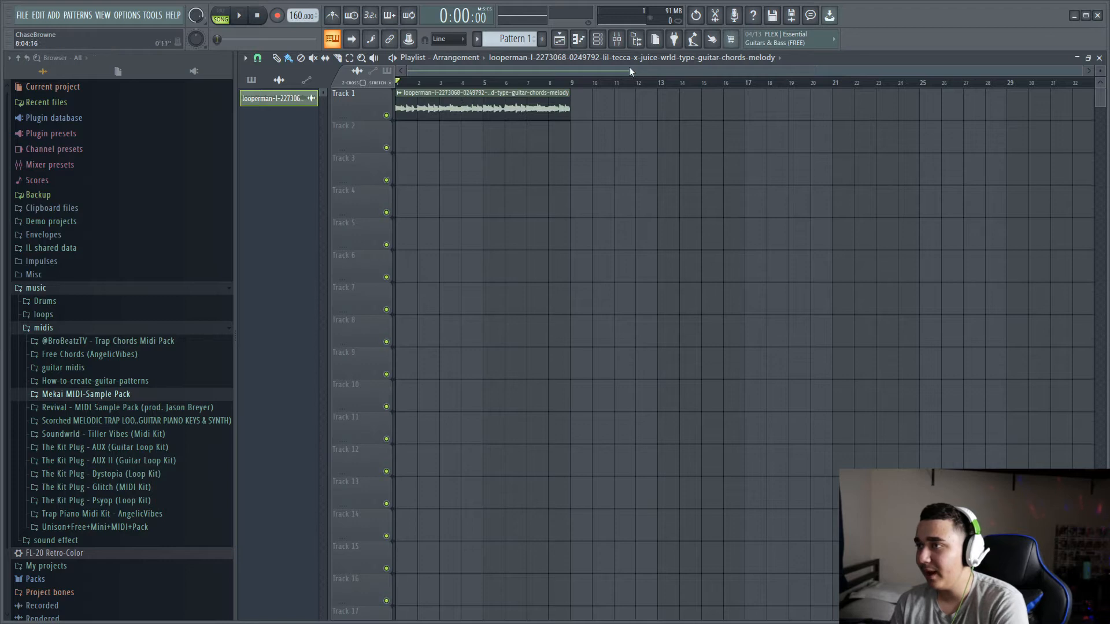
{"action": "left_click", "coordinate": [581, 106]}
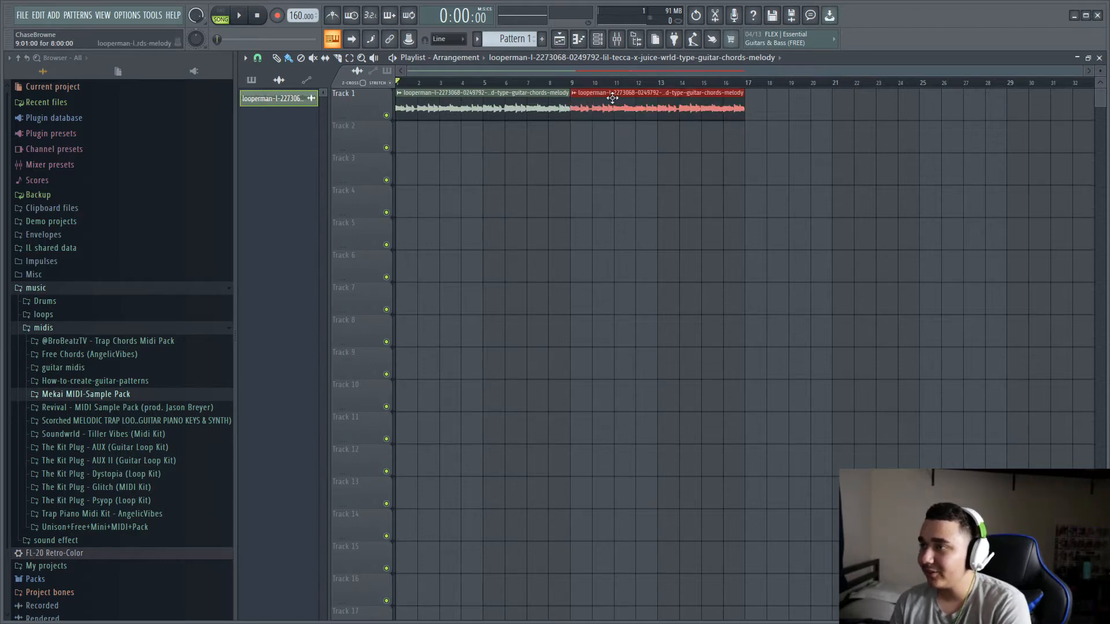
{"action": "right_click", "coordinate": [612, 98]}
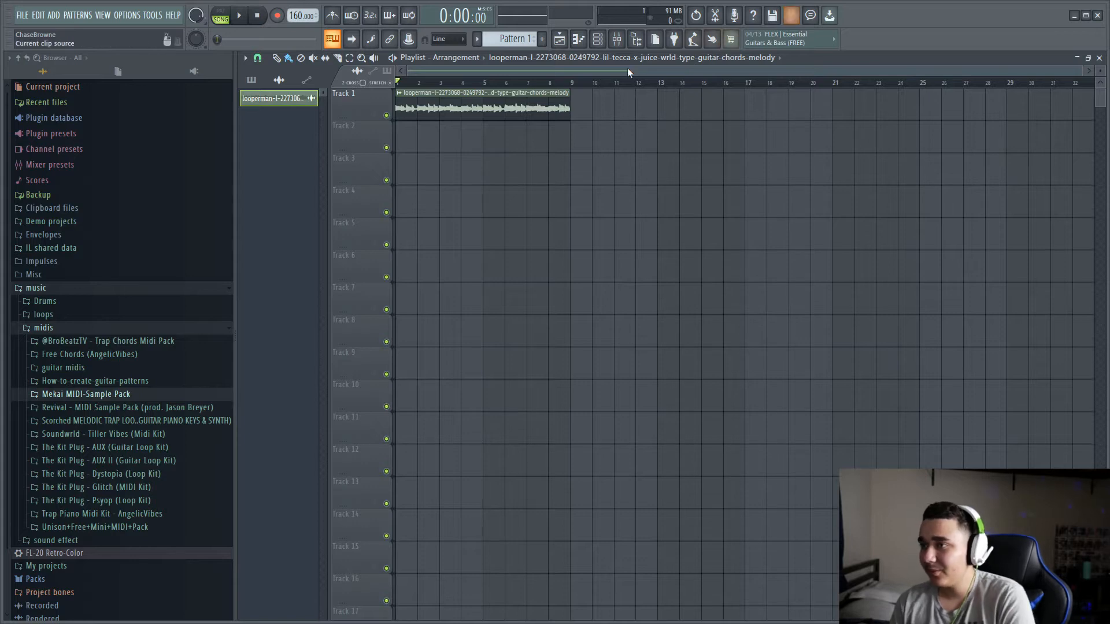
Step: Set the guitar loop's stretch mode to Auto and its pitch shift to -300 cents, and play the arrangement
{"action": "double_click", "coordinate": [416, 94]}
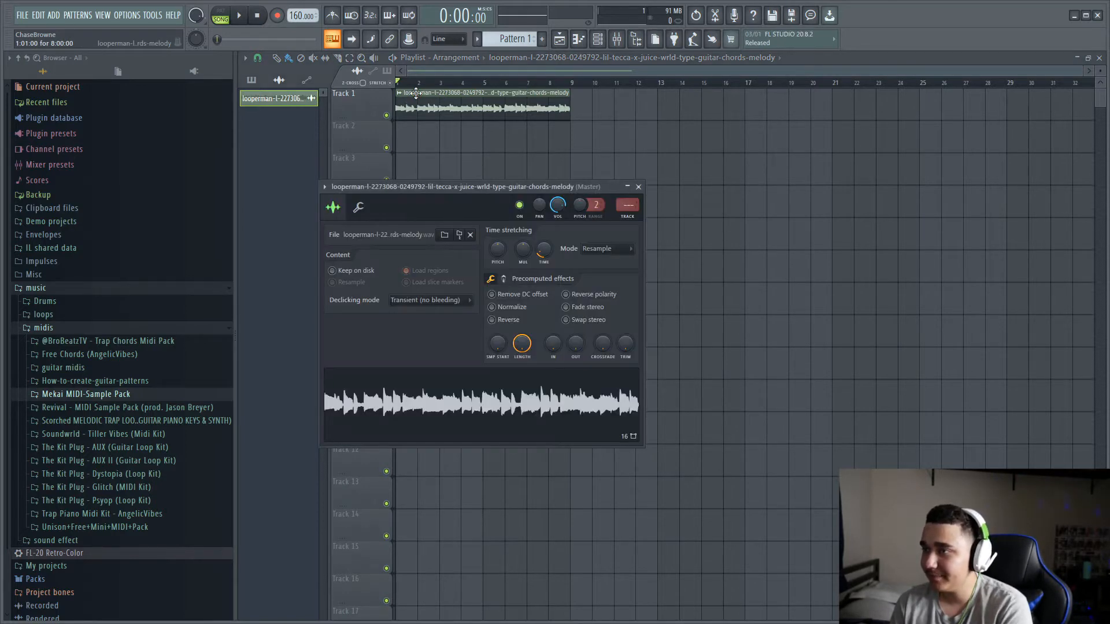
{"action": "left_click", "coordinate": [638, 187]}
{"action": "double_click", "coordinate": [429, 110]}
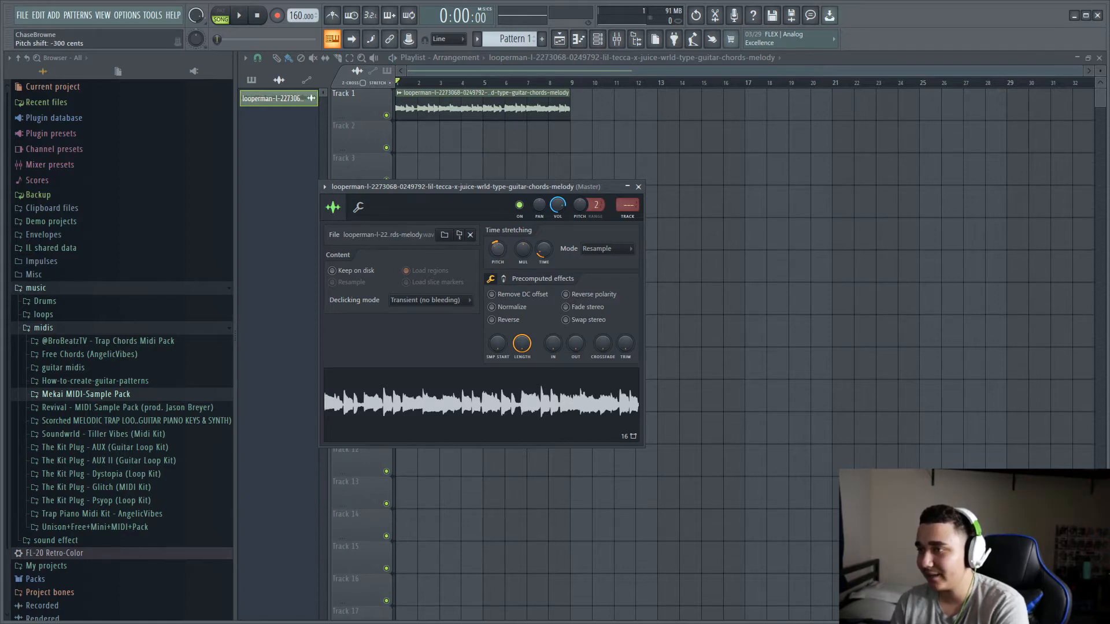
{"action": "left_click_drag", "start_coordinate": [497, 249], "coordinate": [498, 258]}
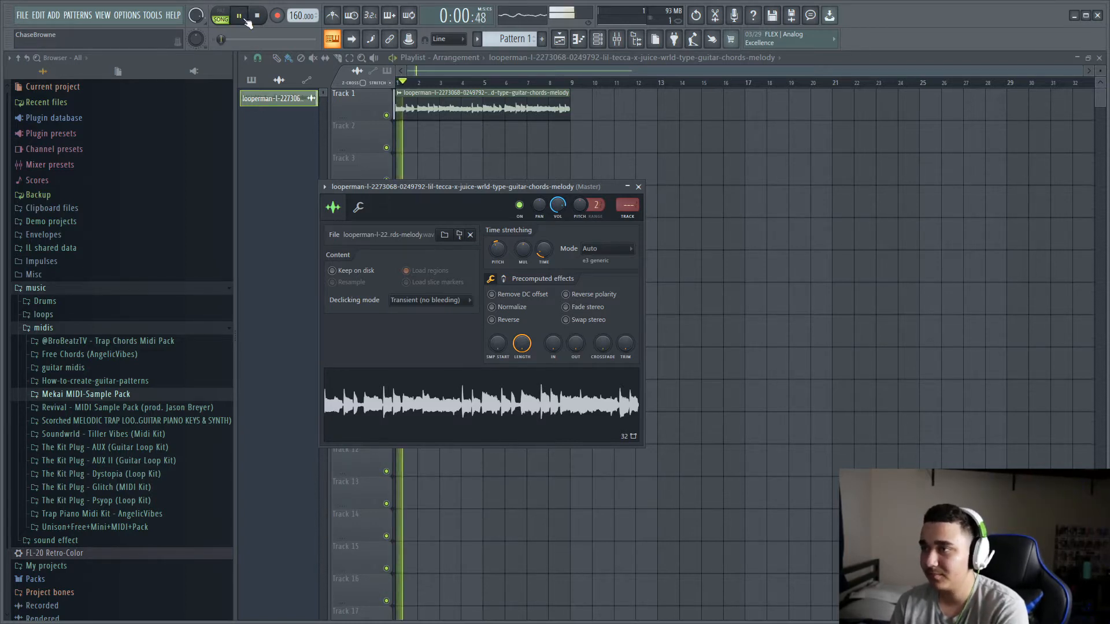
{"action": "left_click_drag", "start_coordinate": [234, 38], "coordinate": [250, 39]}
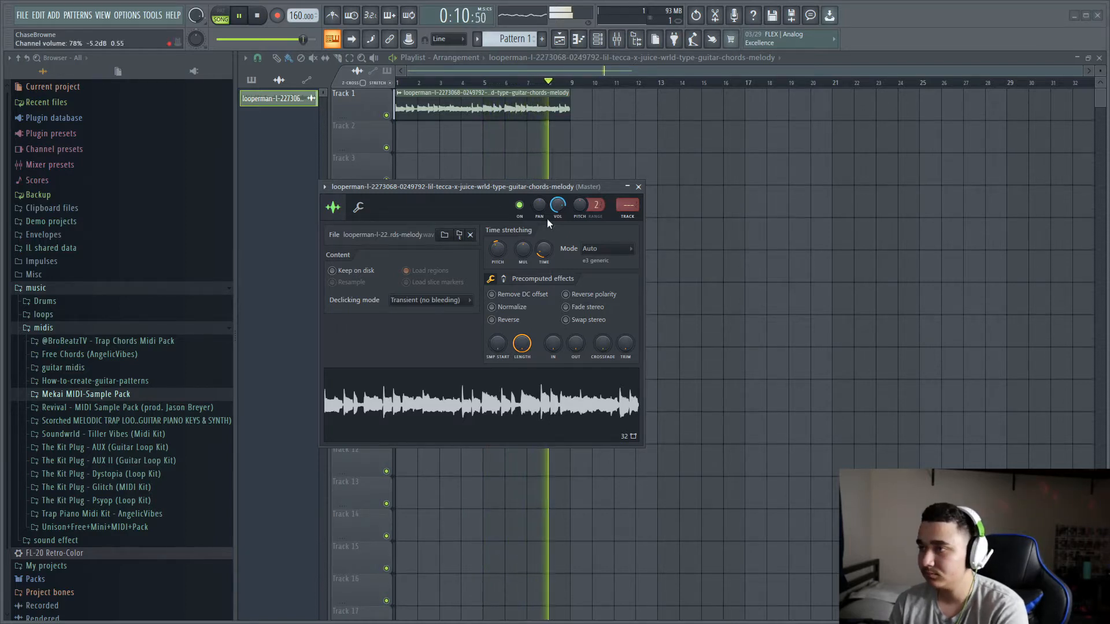
Step: Set the guitar loop's pitch shift to -400 cents and audition it in the arrangement
{"action": "left_click_drag", "start_coordinate": [498, 248], "coordinate": [497, 269]}
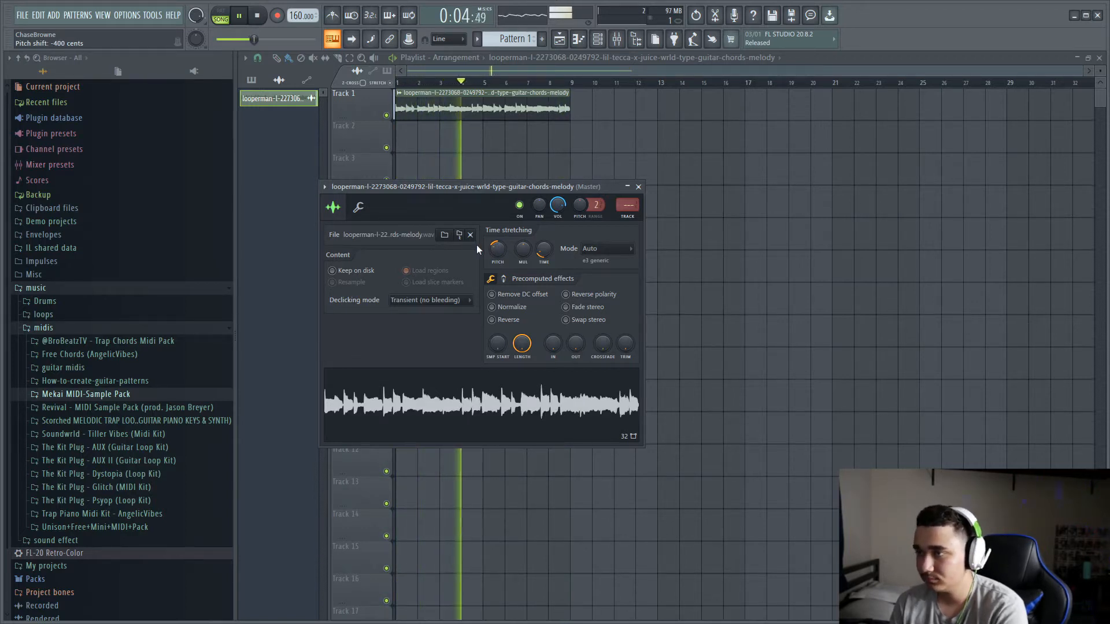
{"action": "key", "text": "space"}
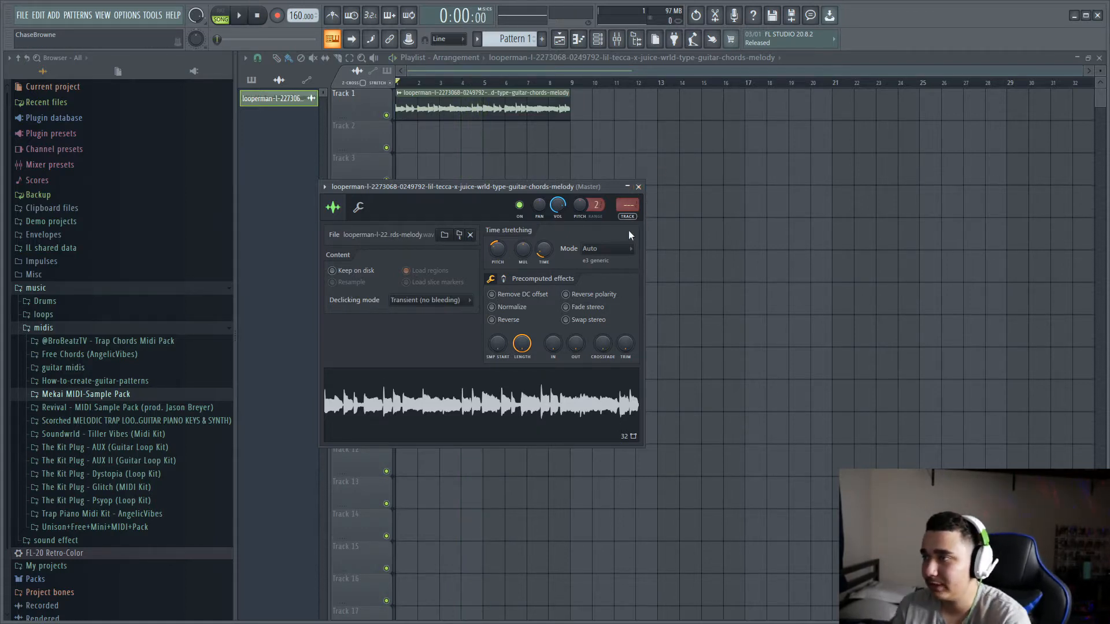
{"action": "left_click", "coordinate": [637, 186]}
{"action": "key", "text": "space"}
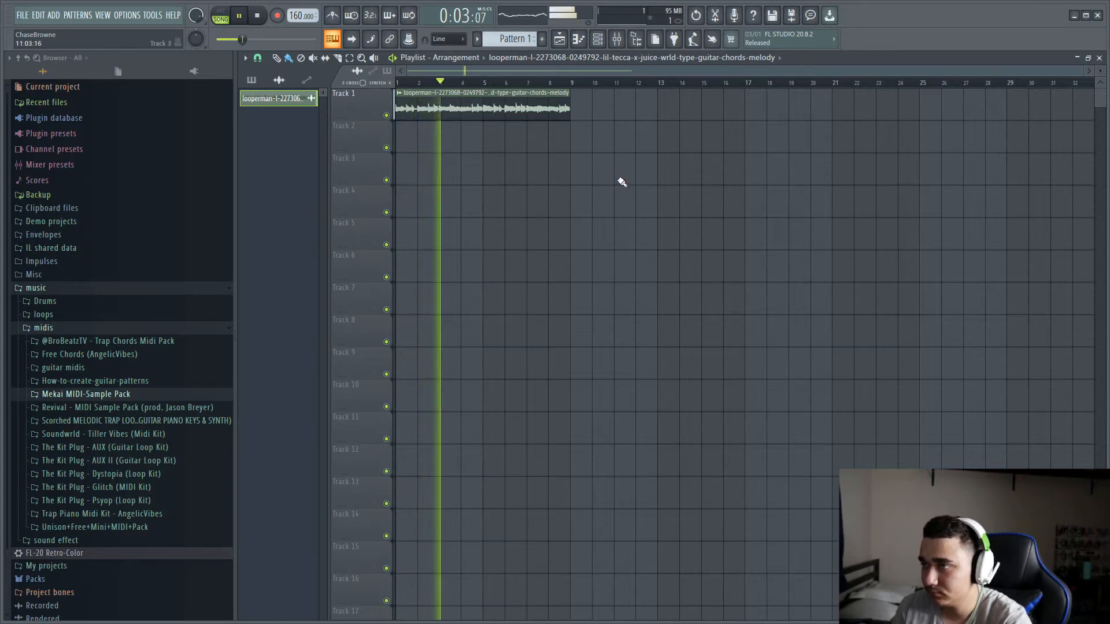
{"action": "key", "text": "space"}
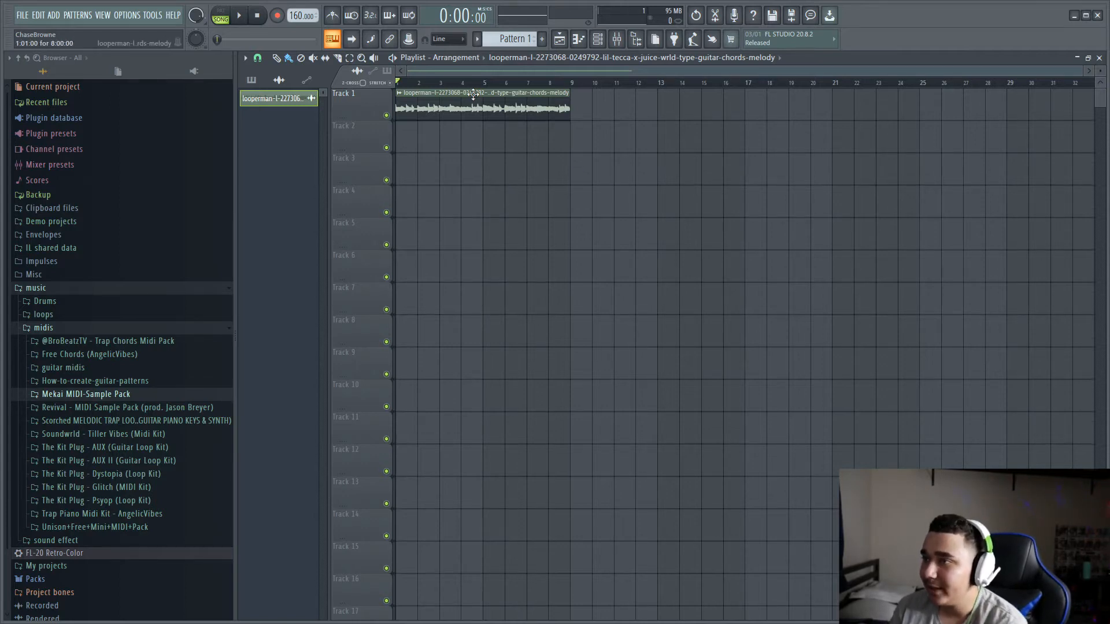
Step: View the waveform options in the guitar loop's channel settings and leave without choosing one
{"action": "double_click", "coordinate": [537, 107]}
{"action": "right_click", "coordinate": [505, 391]}
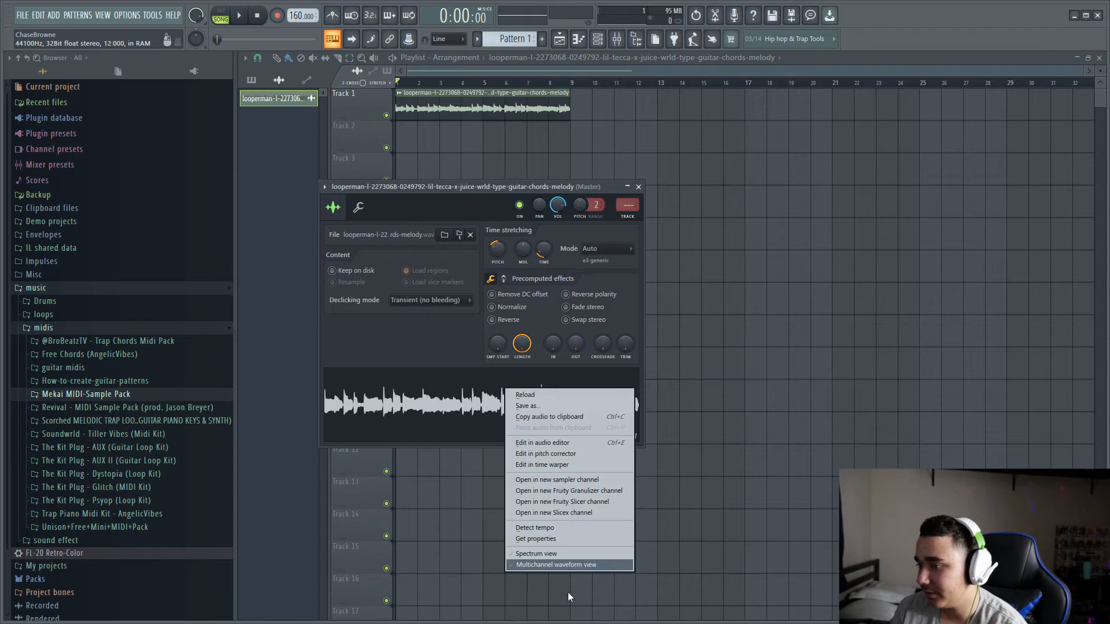
{"action": "left_click", "coordinate": [638, 187]}
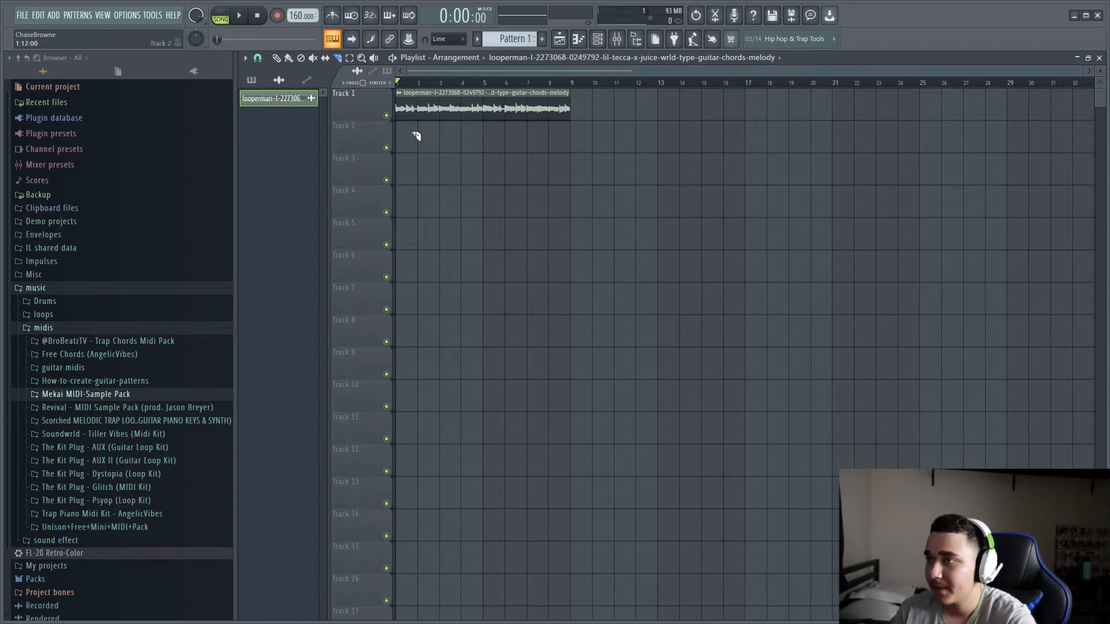
Step: Slice the guitar loop on Track 1 into eight one-bar pieces at bars 2 through 8 and play them
{"action": "scroll", "coordinate": [416, 121], "scroll_direction": "up", "scroll_amount": 4}
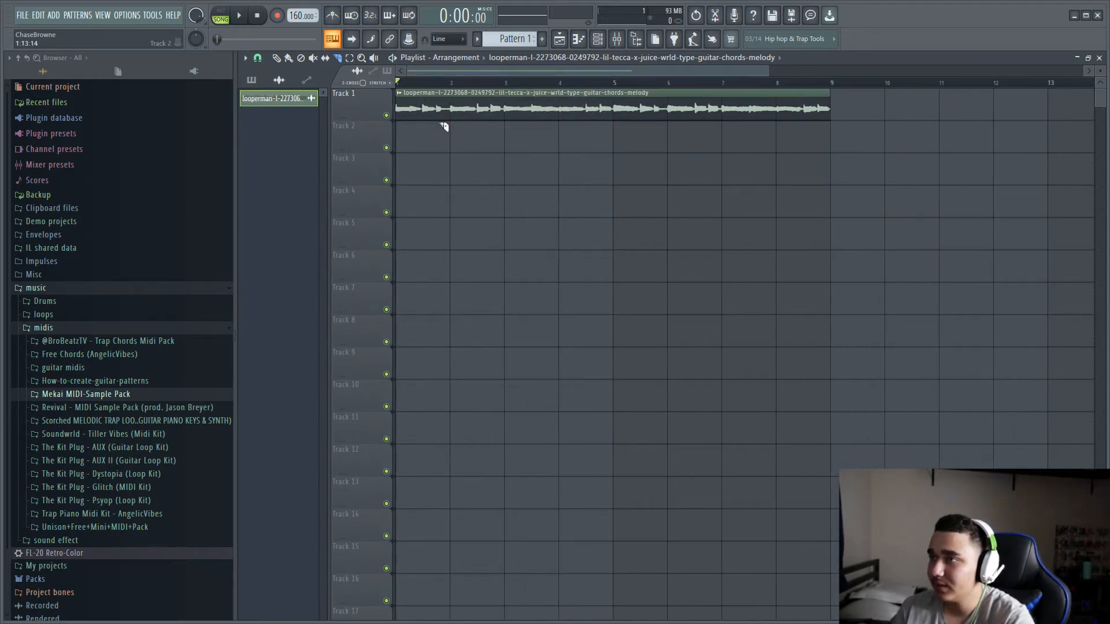
{"action": "left_click_drag", "start_coordinate": [457, 87], "coordinate": [614, 84]}
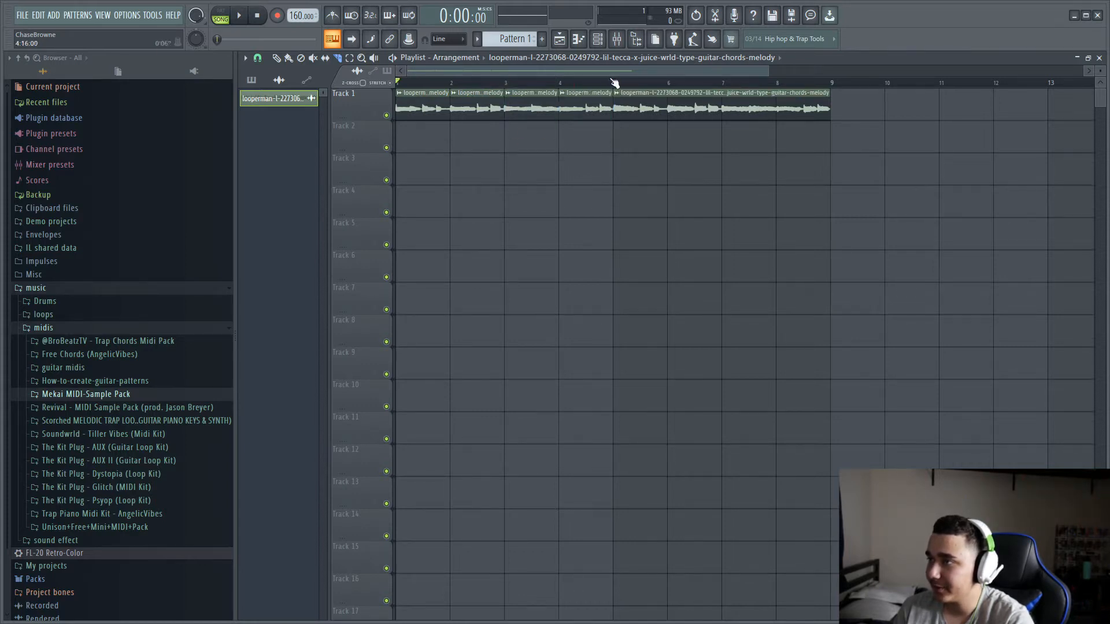
{"action": "left_click_drag", "start_coordinate": [669, 139], "coordinate": [669, 84]}
{"action": "left_click_drag", "start_coordinate": [722, 142], "coordinate": [722, 83]}
{"action": "scroll", "coordinate": [503, 179], "scroll_direction": "down", "scroll_amount": 4}
{"action": "key", "text": "space"}
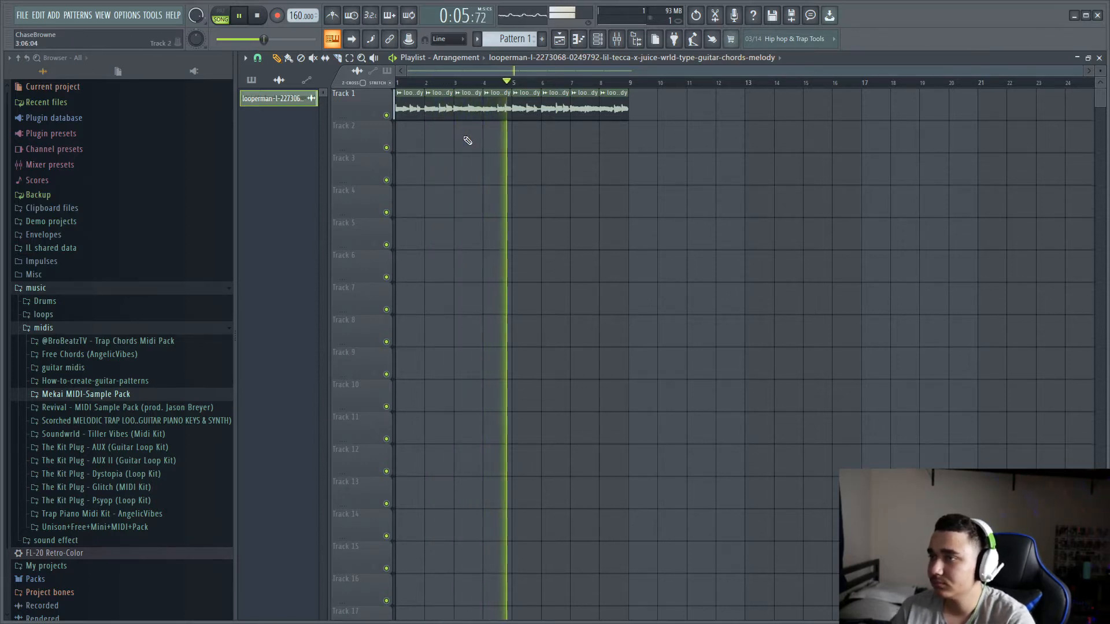
{"action": "key", "text": "space"}
Step: Delete the first four guitar pieces, move the remaining four to start at bar 1, and audition them
{"action": "right_click", "coordinate": [498, 114]}
{"action": "right_click", "coordinate": [469, 115]}
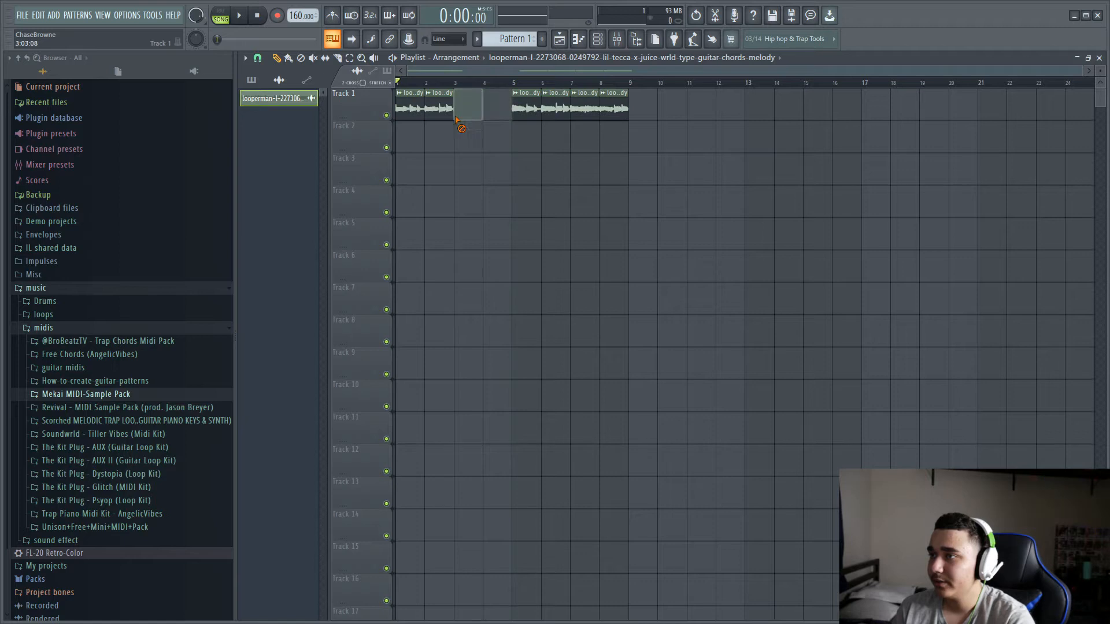
{"action": "right_click", "coordinate": [440, 114]}
{"action": "right_click", "coordinate": [411, 111]}
{"action": "mouse_move", "coordinate": [722, 184]}
{"action": "left_mouse_down"}
{"action": "mouse_move", "coordinate": [501, 91]}
{"action": "mouse_move", "coordinate": [409, 98]}
{"action": "left_mouse_up"}
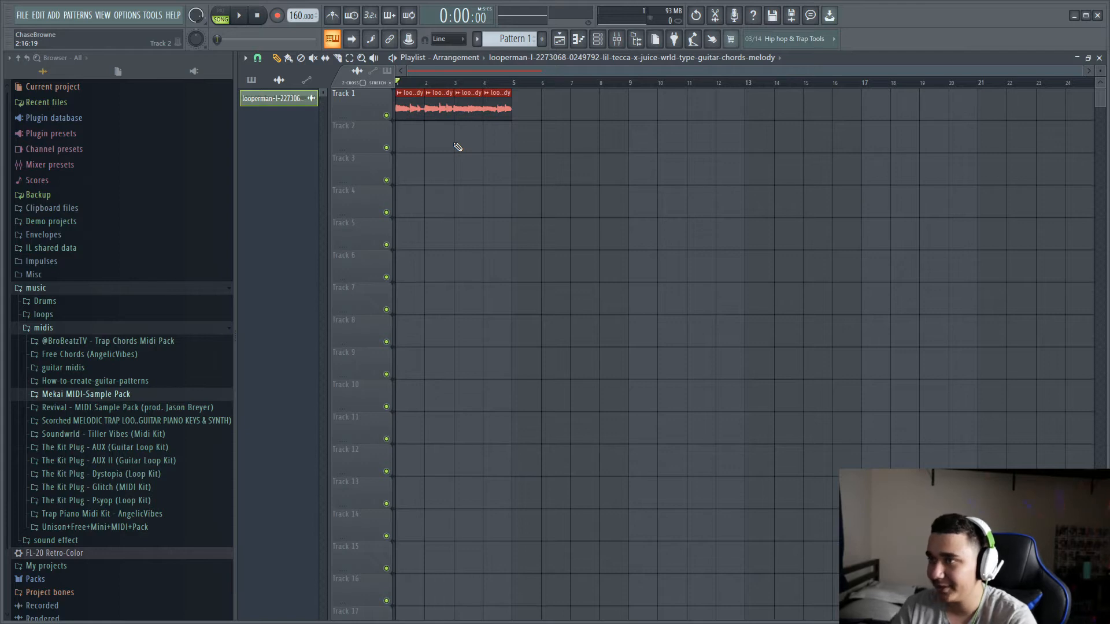
{"action": "key", "text": "space"}
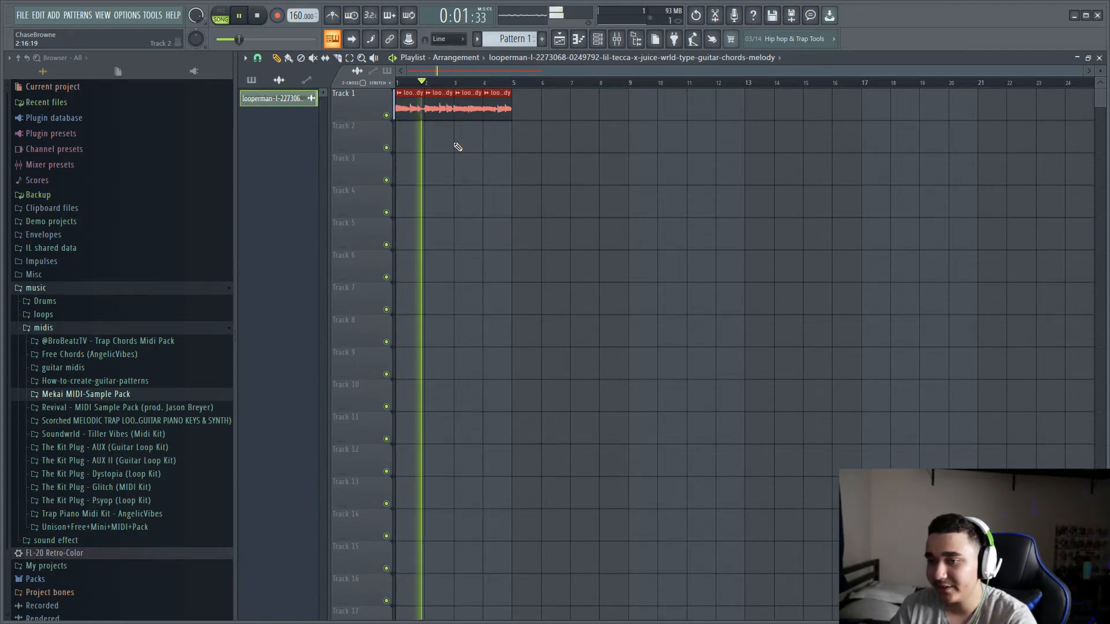
{"action": "key", "text": "space"}
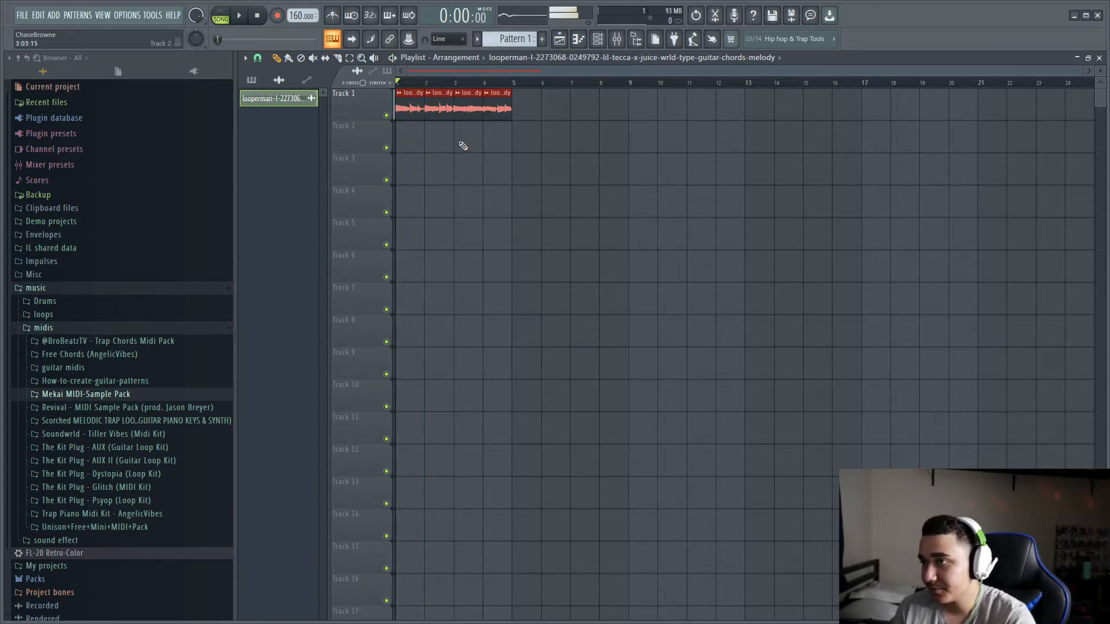
{"action": "left_click", "coordinate": [458, 144]}
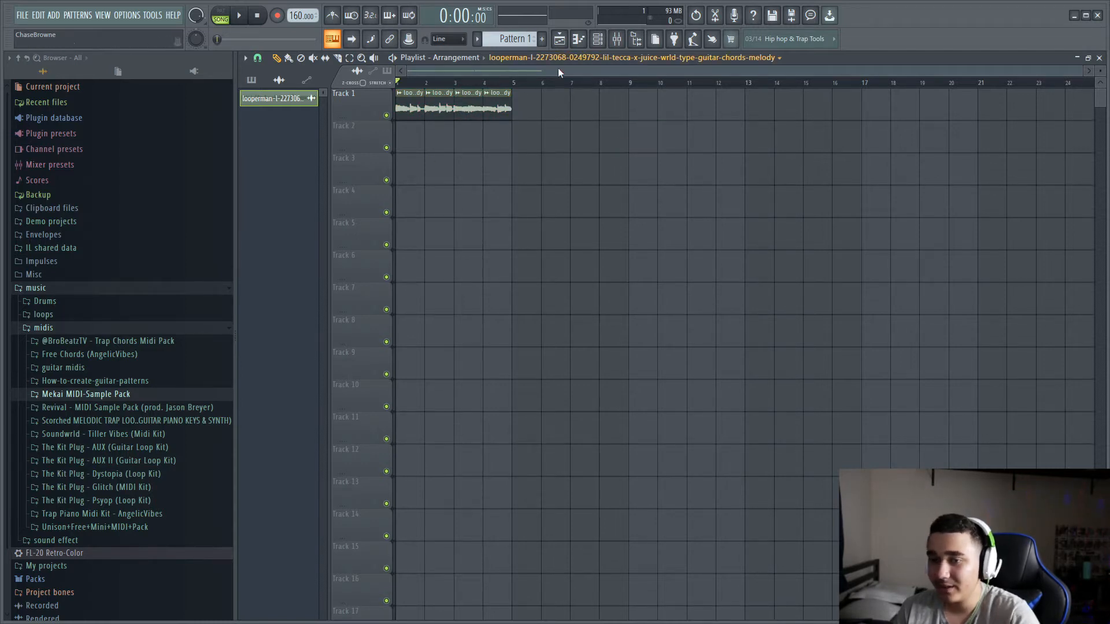
Step: Swap the second and third one-bar guitar pieces on Track 1 and play the new order
{"action": "mouse_move", "coordinate": [448, 107]}
{"action": "left_mouse_down"}
{"action": "mouse_move", "coordinate": [475, 141]}
{"action": "mouse_move", "coordinate": [526, 101]}
{"action": "mouse_move", "coordinate": [454, 140]}
{"action": "mouse_move", "coordinate": [433, 95]}
{"action": "mouse_move", "coordinate": [490, 141]}
{"action": "mouse_move", "coordinate": [519, 108]}
{"action": "mouse_move", "coordinate": [431, 105]}
{"action": "left_mouse_up"}
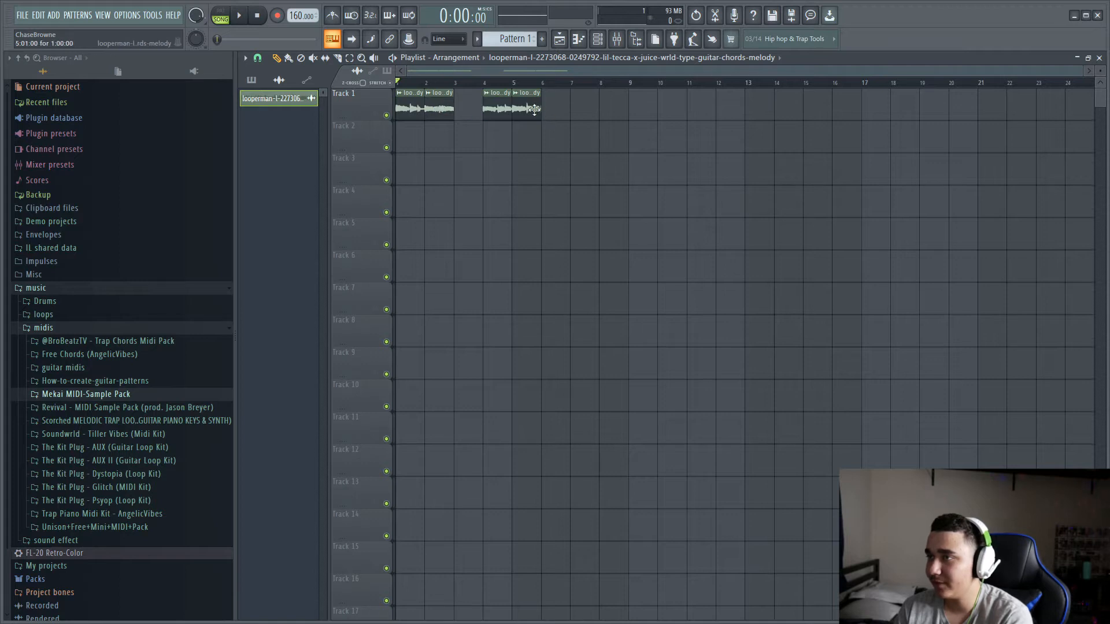
{"action": "left_click_drag", "start_coordinate": [534, 109], "coordinate": [484, 107]}
{"action": "key", "text": "space"}
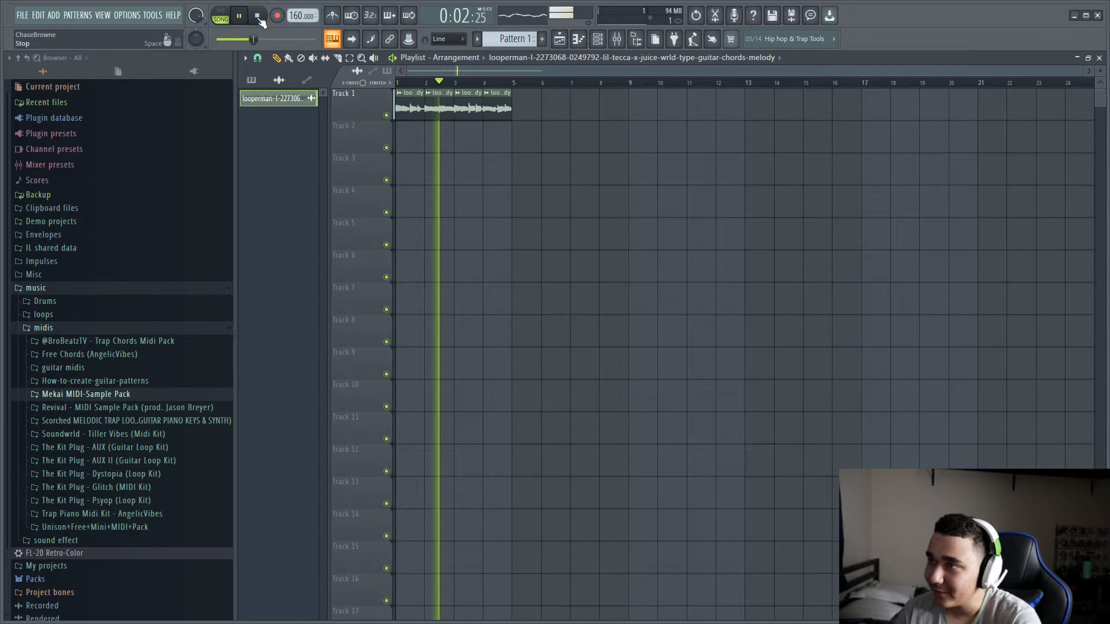
{"action": "key", "text": "space"}
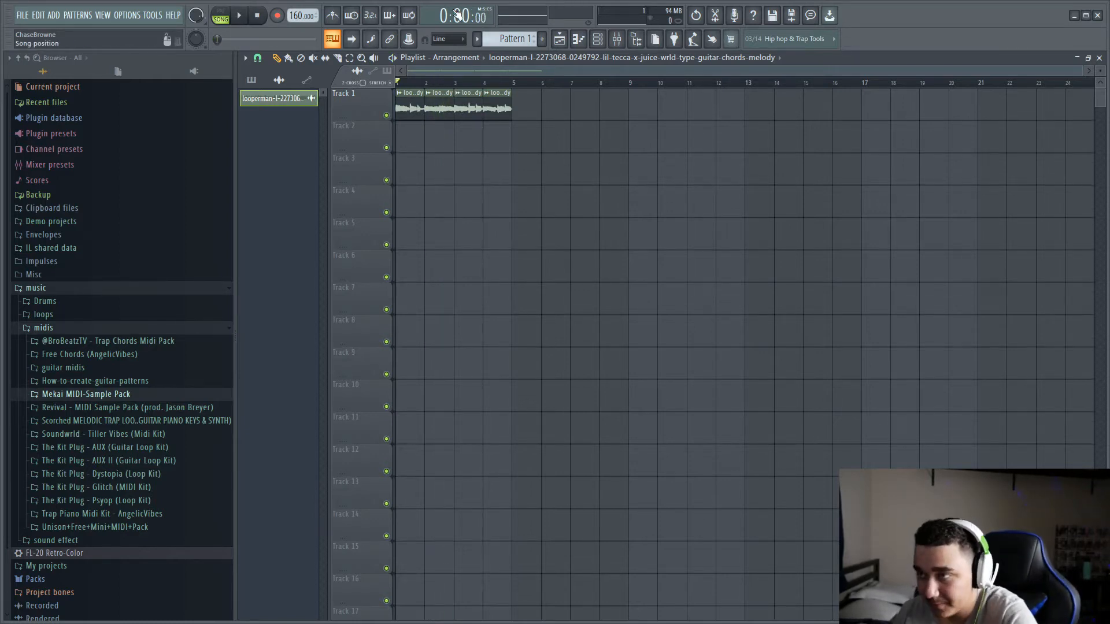
Step: Show all channels in the channel rack and route the guitar loop channel to mixer Insert 5
{"action": "key", "text": "super"}
{"action": "key", "text": "super"}
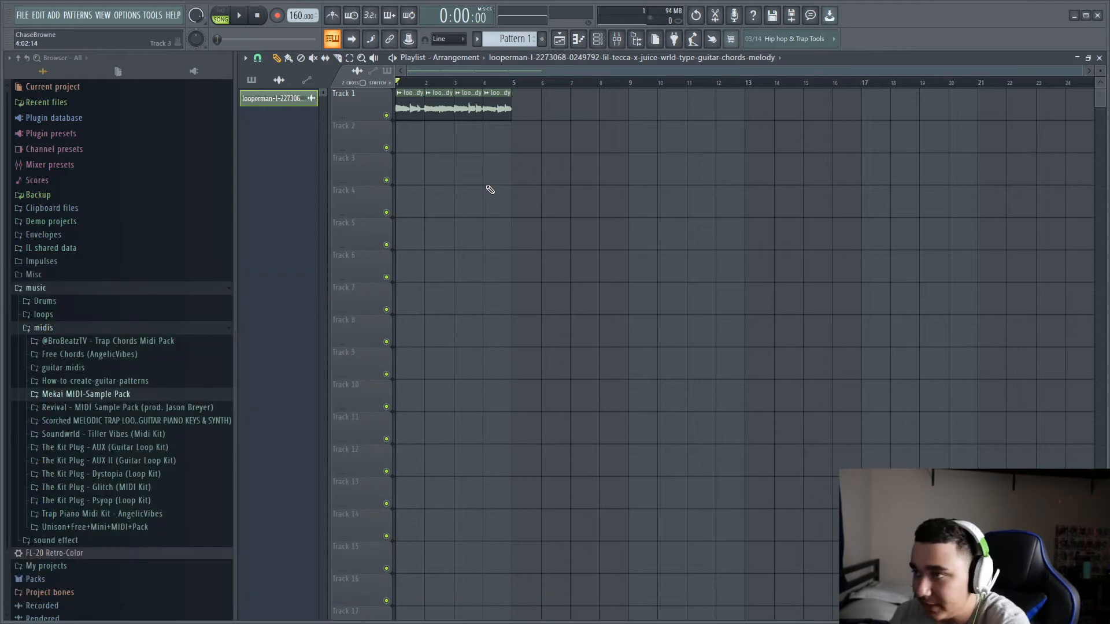
{"action": "left_click", "coordinate": [598, 39]}
{"action": "left_click", "coordinate": [488, 104]}
{"action": "left_click", "coordinate": [487, 115]}
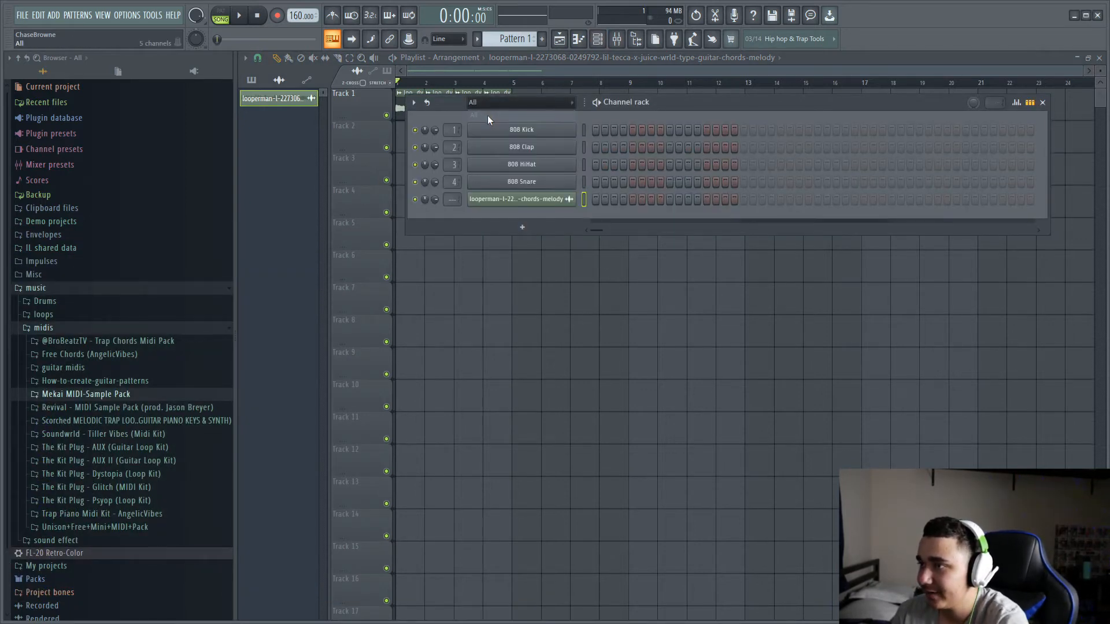
{"action": "left_click", "coordinate": [1042, 103]}
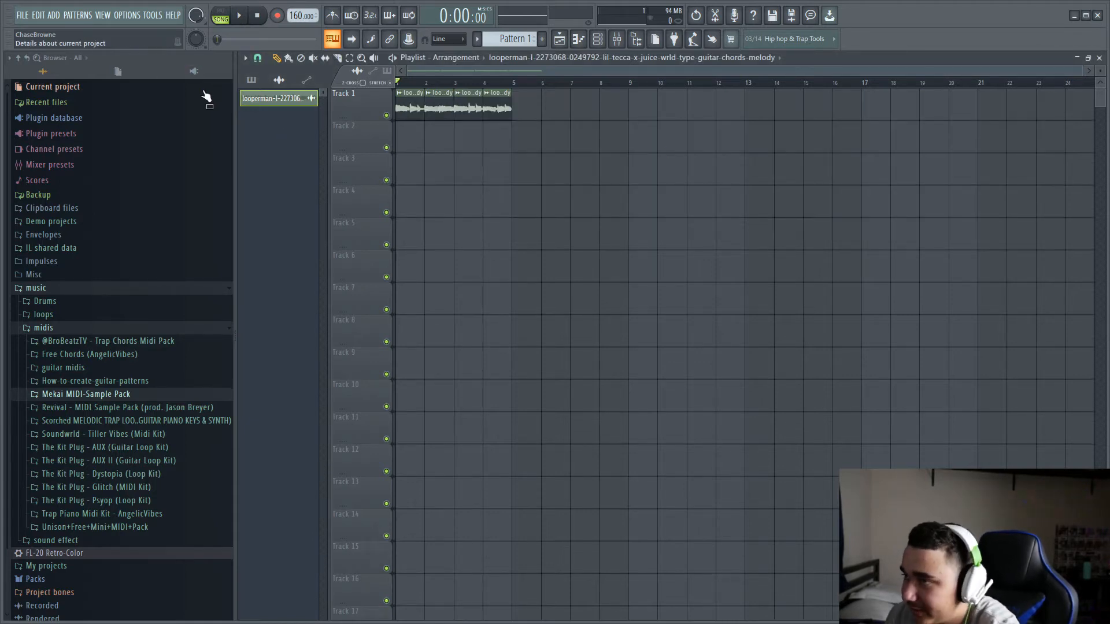
{"action": "key", "text": "F6"}
{"action": "key", "text": "F6"}
Step: Load Gross Beat in the first effect slot of Insert 5, apply 1/2 Speed from the Momentary preset, and audition the loop
{"action": "key", "text": "F9"}
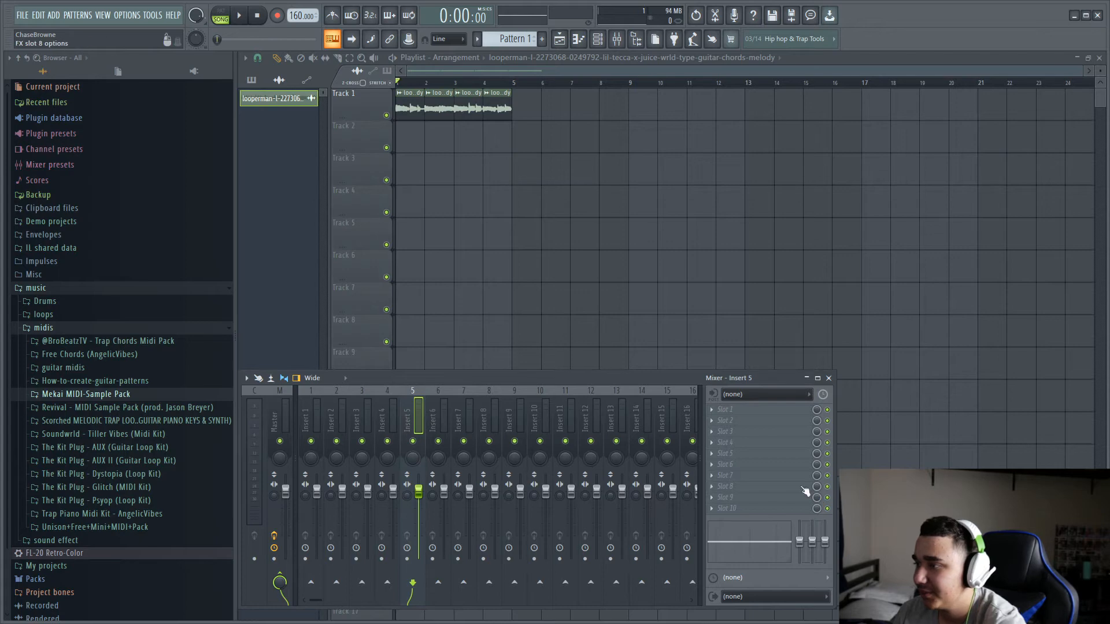
{"action": "left_click", "coordinate": [739, 412]}
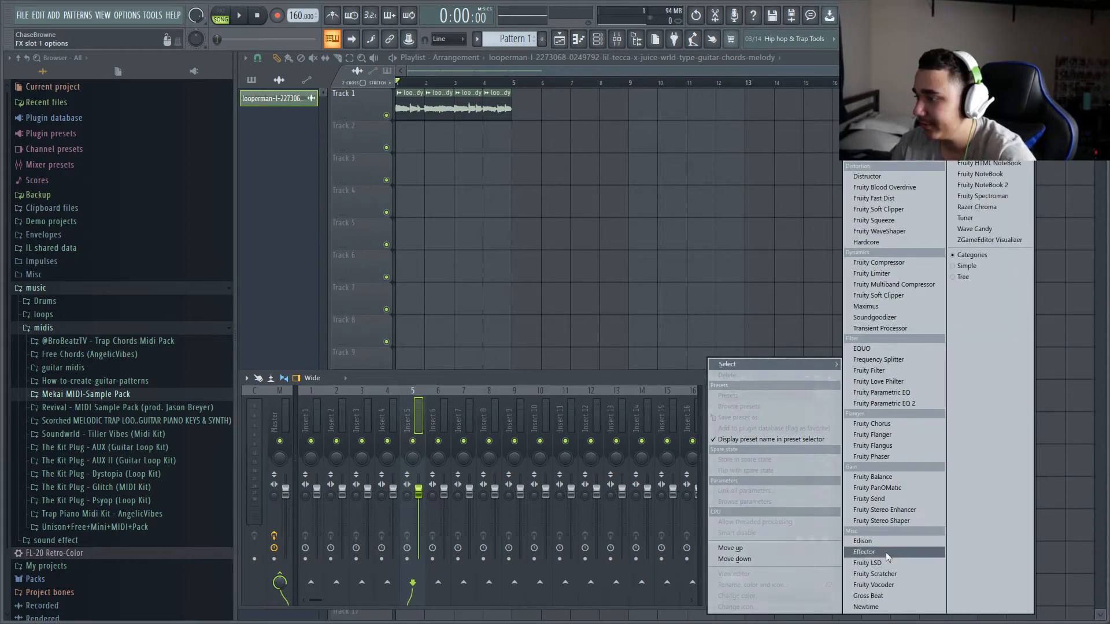
{"action": "left_click", "coordinate": [866, 596]}
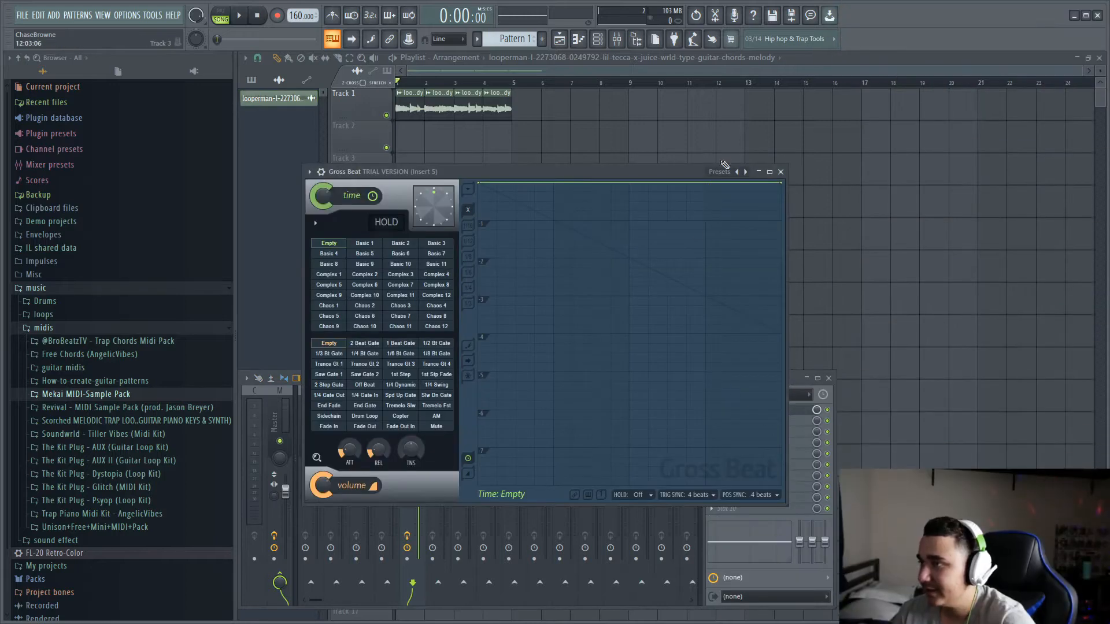
{"action": "left_click", "coordinate": [719, 176]}
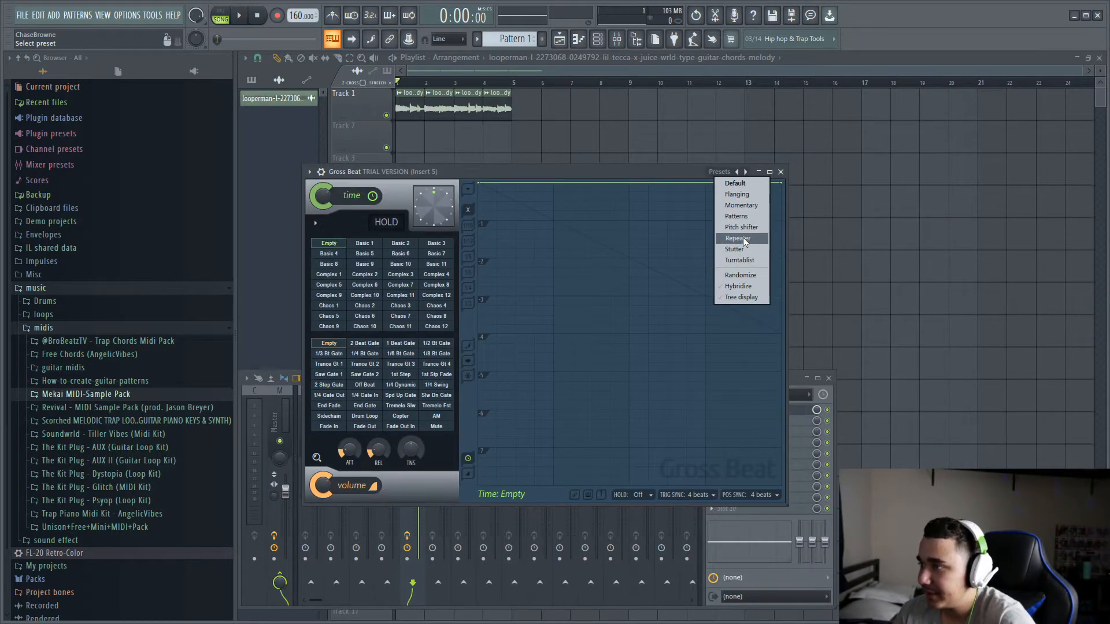
{"action": "left_click", "coordinate": [741, 205]}
{"action": "left_click", "coordinate": [391, 316]}
{"action": "key", "text": "space"}
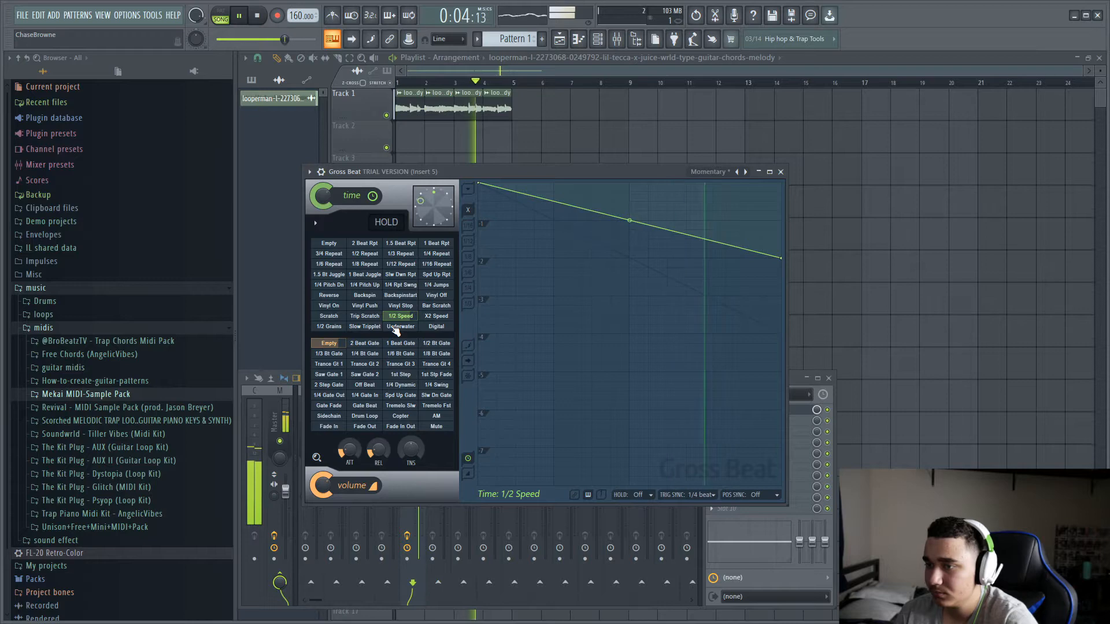
{"action": "left_click", "coordinate": [780, 172]}
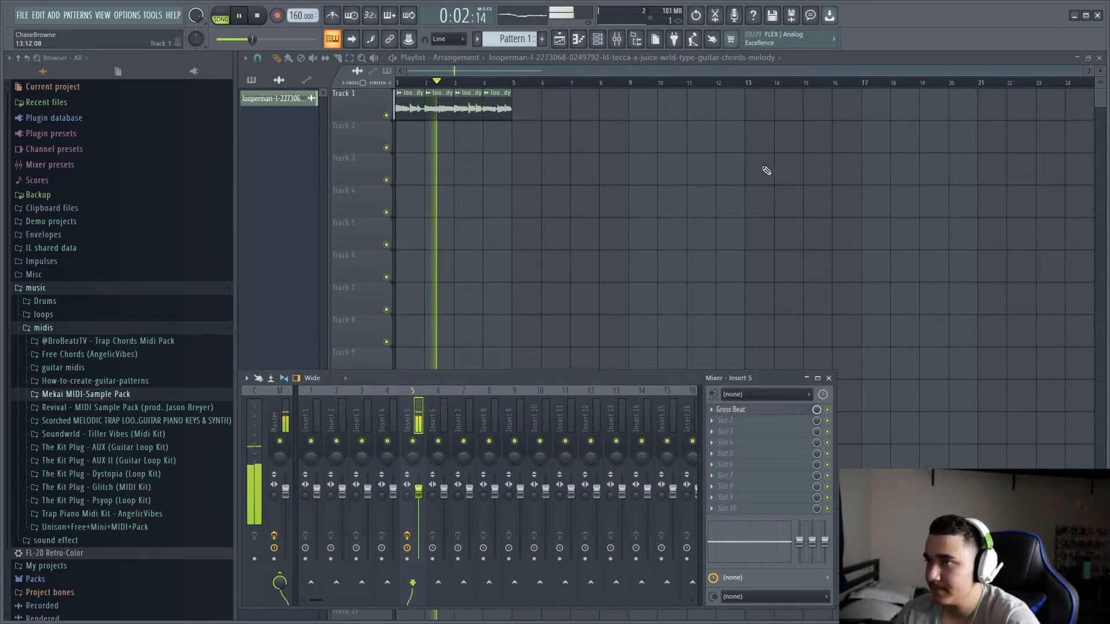
{"action": "key", "text": "space"}
{"action": "key", "text": "F9"}
Step: Try the guitar loop with a pitch shift of +800 cents in playback and return it to -400 cents
{"action": "double_click", "coordinate": [405, 92]}
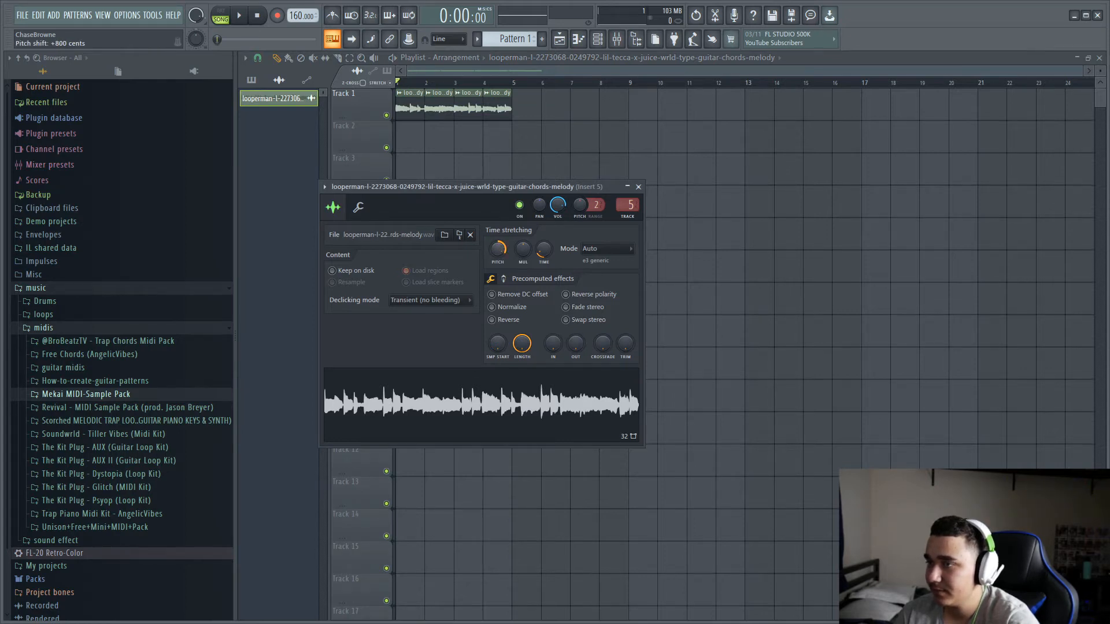
{"action": "key", "text": "space"}
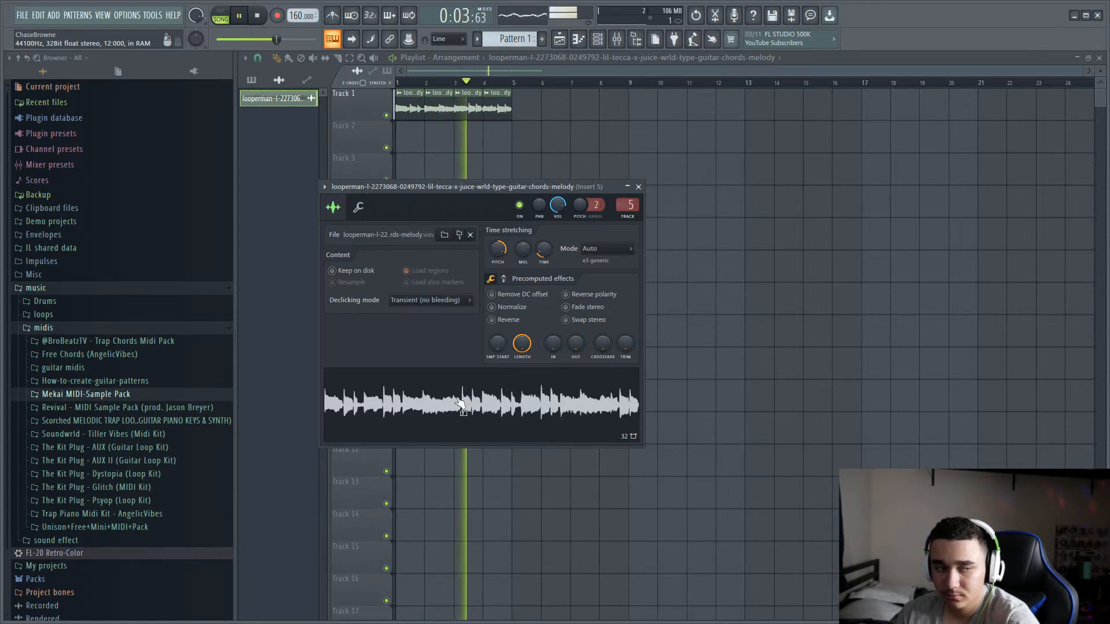
{"action": "key", "text": "space"}
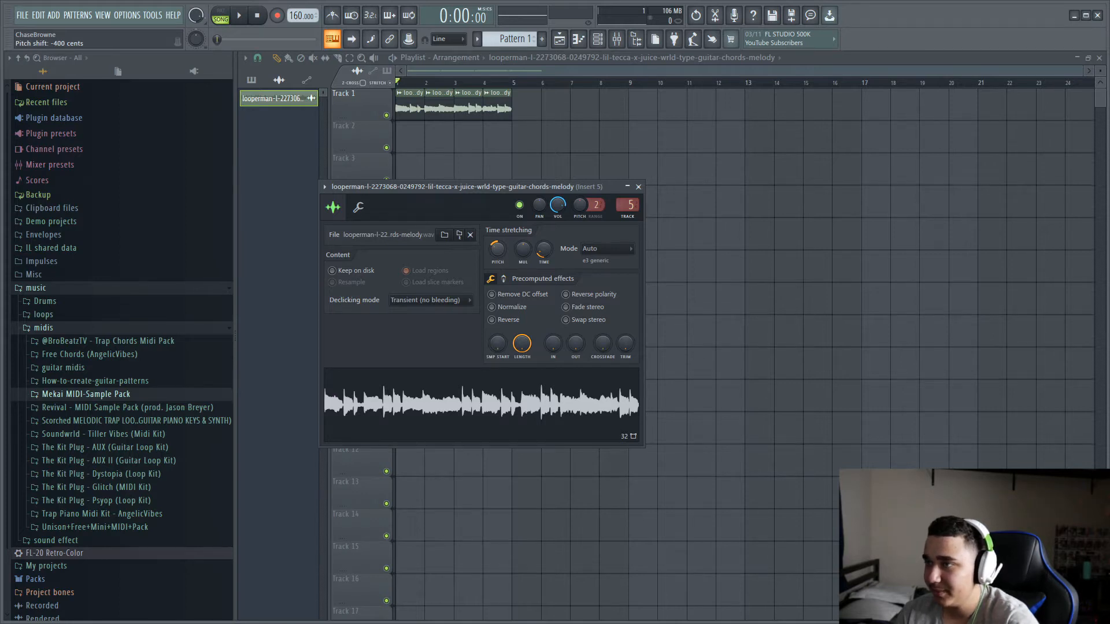
{"action": "left_click", "coordinate": [638, 187]}
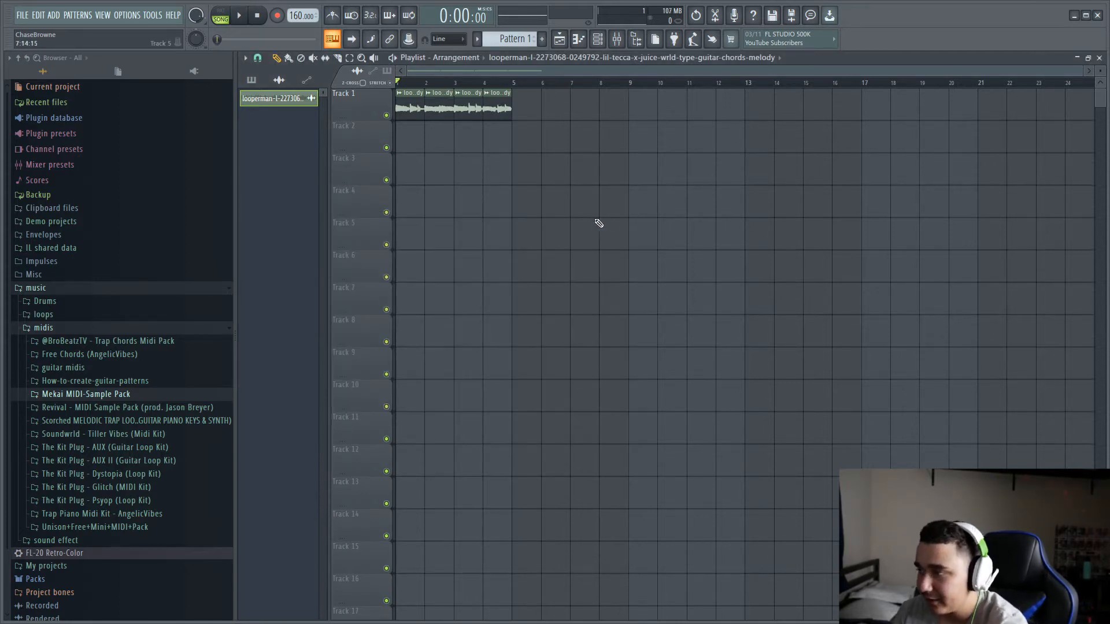
{"action": "key", "text": "F6"}
{"action": "key", "text": "F6"}
{"action": "key", "text": "F6"}
{"action": "key", "text": "F6"}
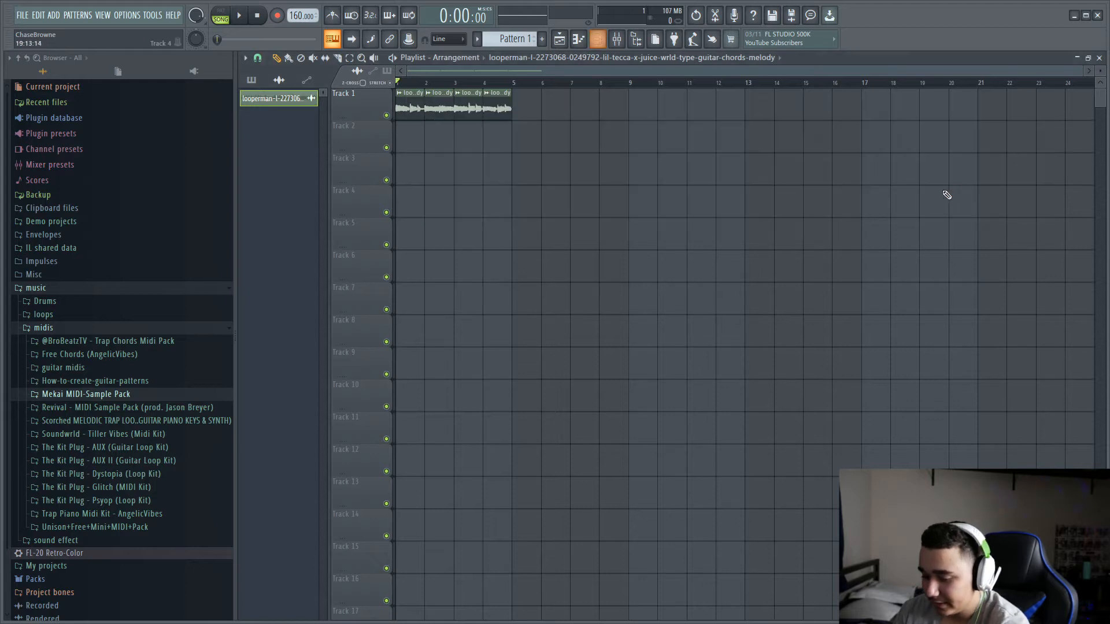
Step: Remove Gross Beat from the first effect slot of mixer Insert 5
{"action": "key", "text": "F9"}
{"action": "right_click", "coordinate": [712, 410]}
{"action": "left_click", "coordinate": [730, 364]}
{"action": "left_click", "coordinate": [603, 362]}
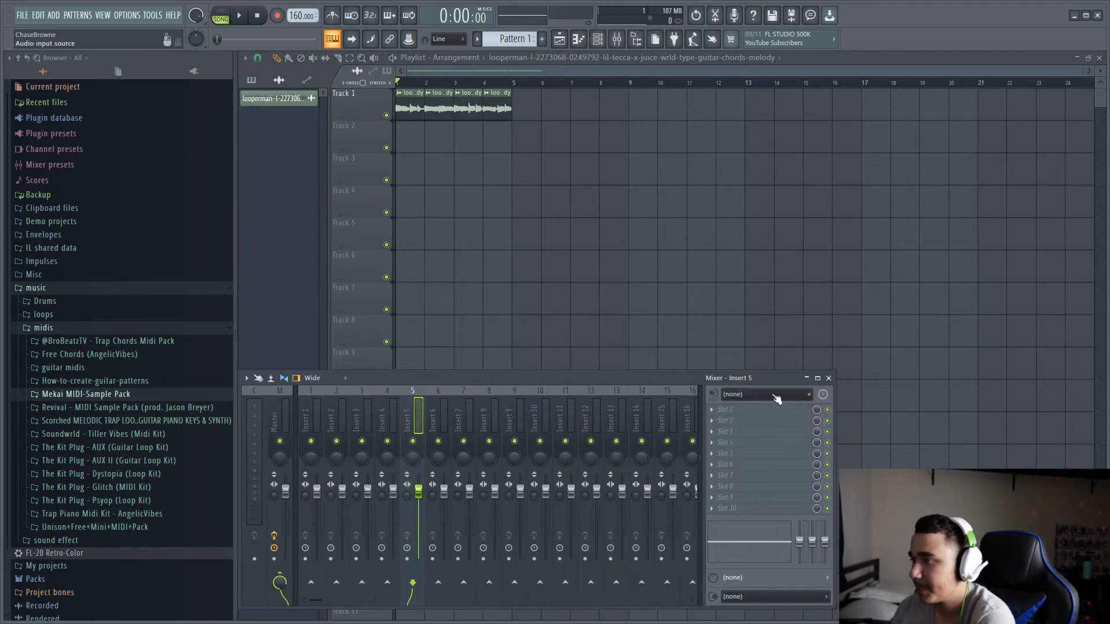
Step: Load the Magic Switch effect in the first slot of mixer Insert 5
{"action": "left_click", "coordinate": [705, 409]}
{"action": "mouse_move", "coordinate": [750, 365]}
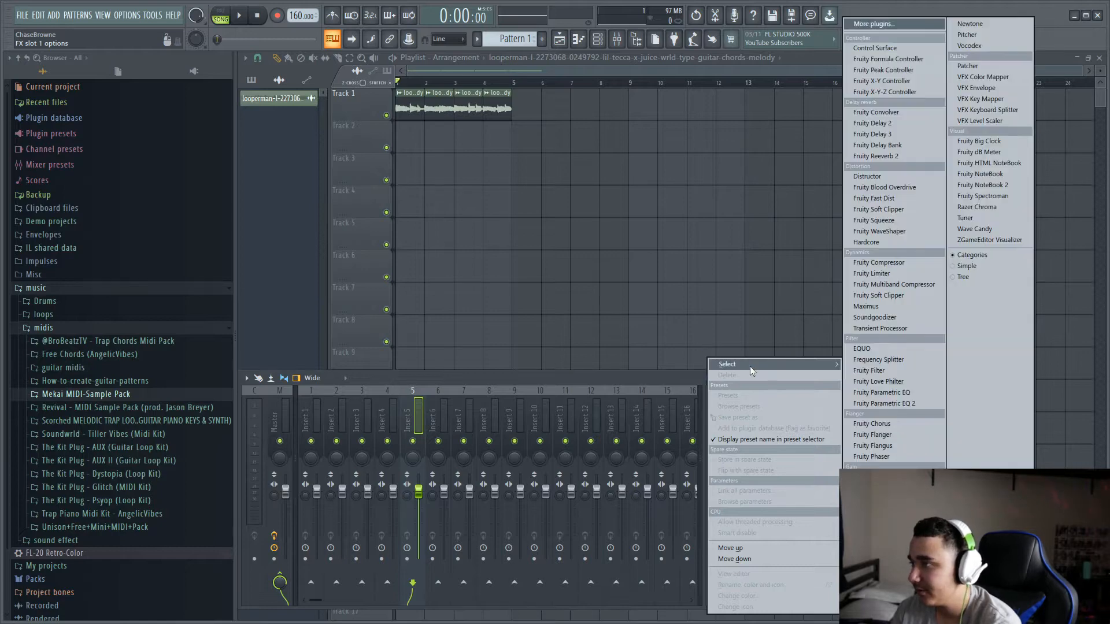
{"action": "left_click", "coordinate": [865, 25]}
{"action": "scroll", "coordinate": [481, 424], "scroll_direction": "down", "scroll_amount": 10}
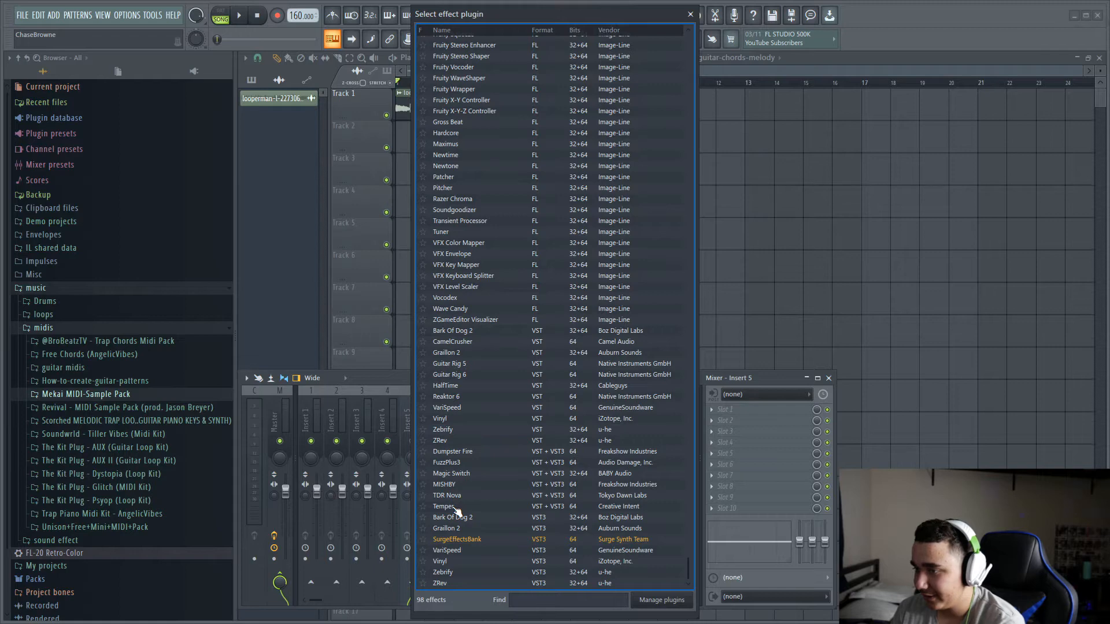
{"action": "double_click", "coordinate": [456, 473]}
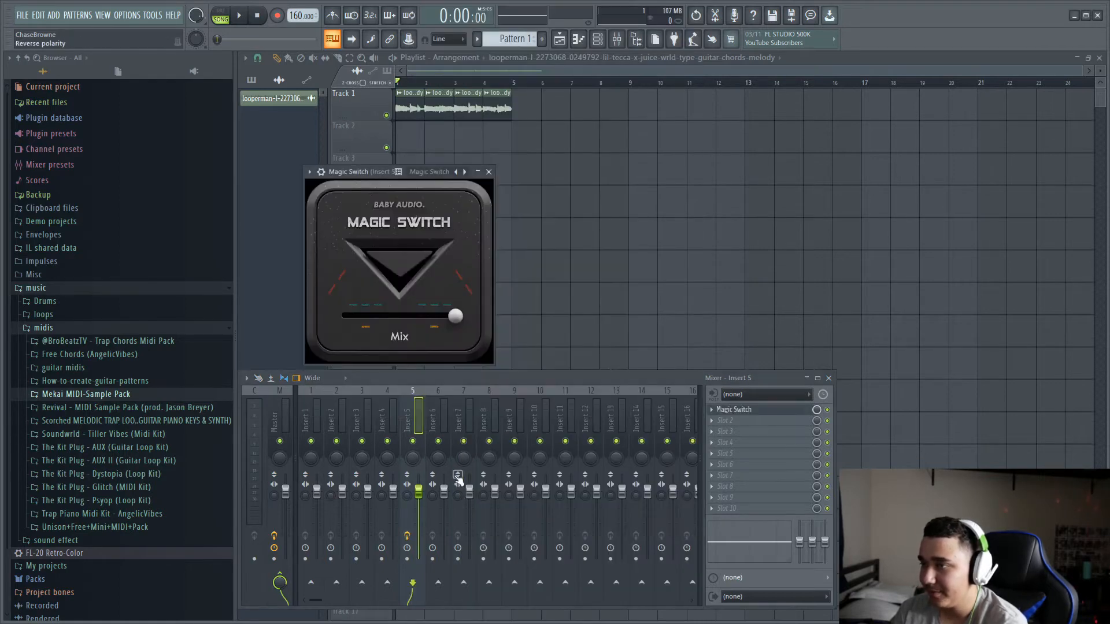
Step: Turn on Magic Switch and lower its slot mix level to 30% while the guitar loop plays
{"action": "left_click", "coordinate": [412, 263]}
{"action": "key", "text": "space"}
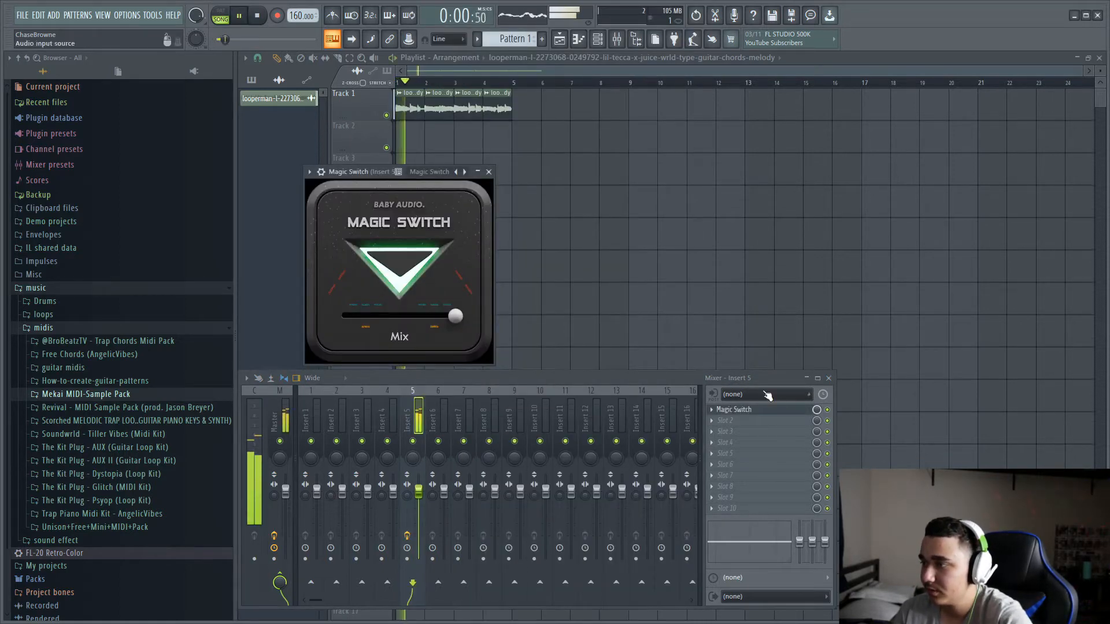
{"action": "left_click_drag", "start_coordinate": [816, 410], "coordinate": [816, 450]}
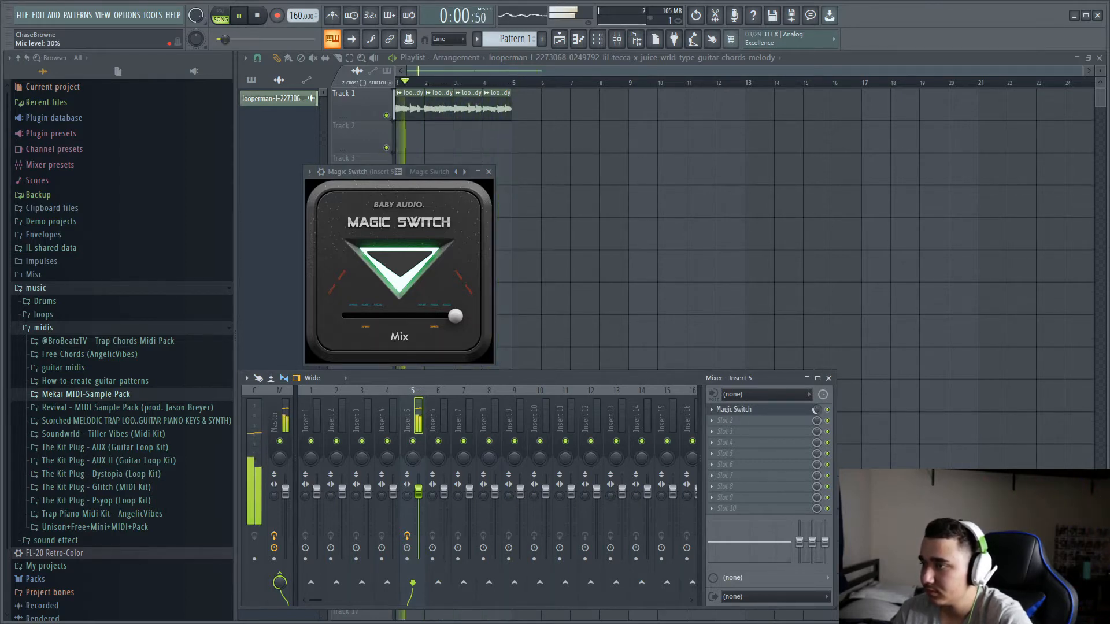
{"action": "left_click", "coordinate": [489, 172]}
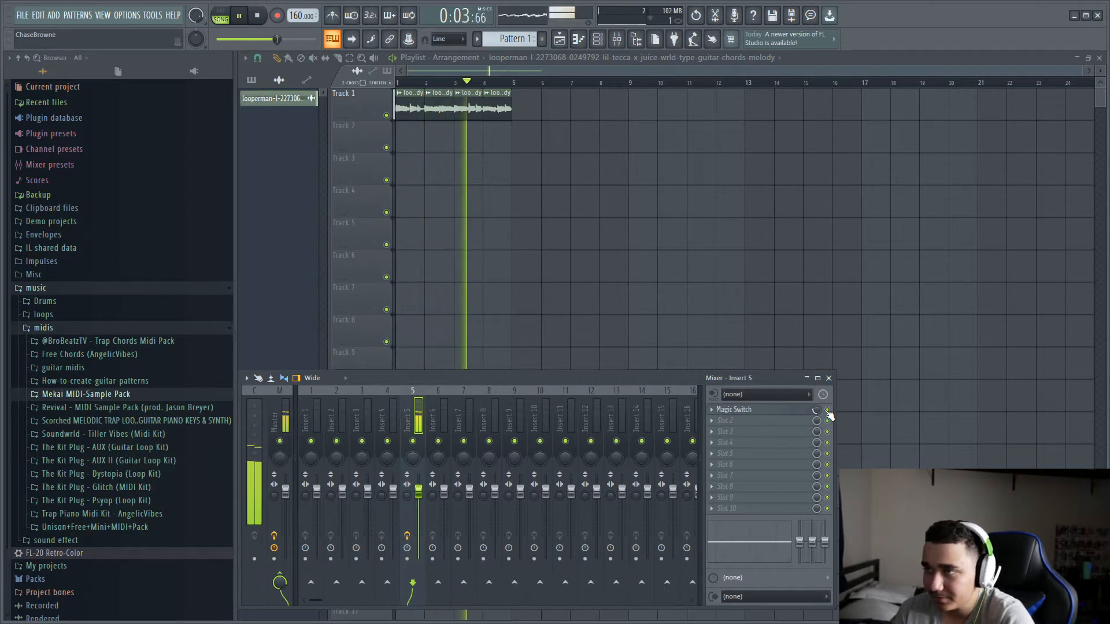
{"action": "left_click", "coordinate": [828, 378]}
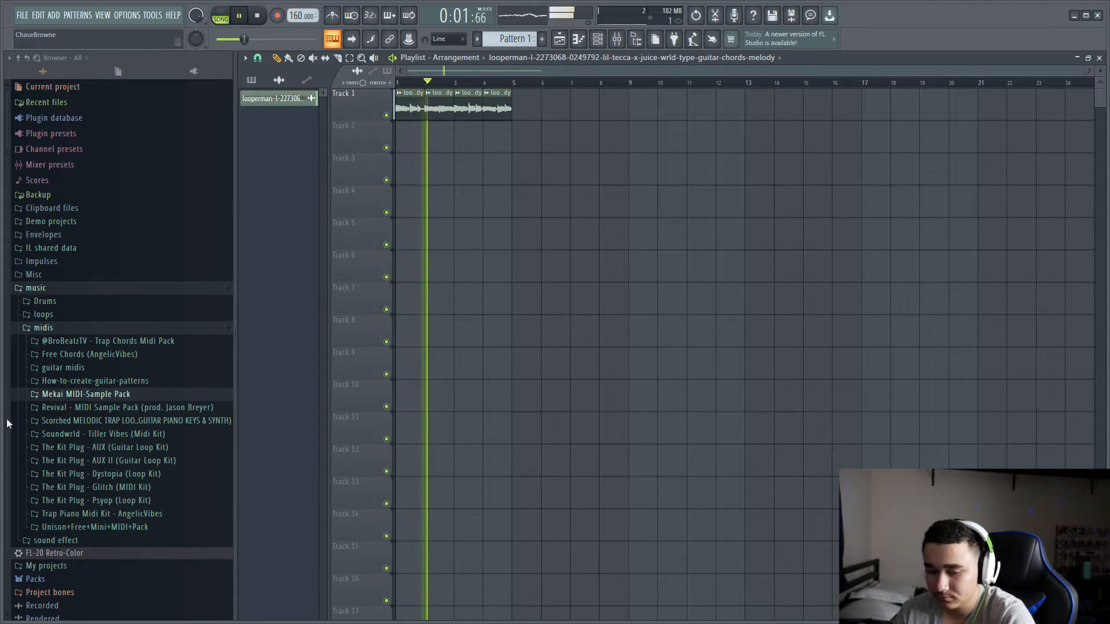
Step: Duplicate the four one-bar guitar pieces on Track 1 until they fill 16 bars
{"action": "left_click_drag", "start_coordinate": [603, 184], "coordinate": [401, 102]}
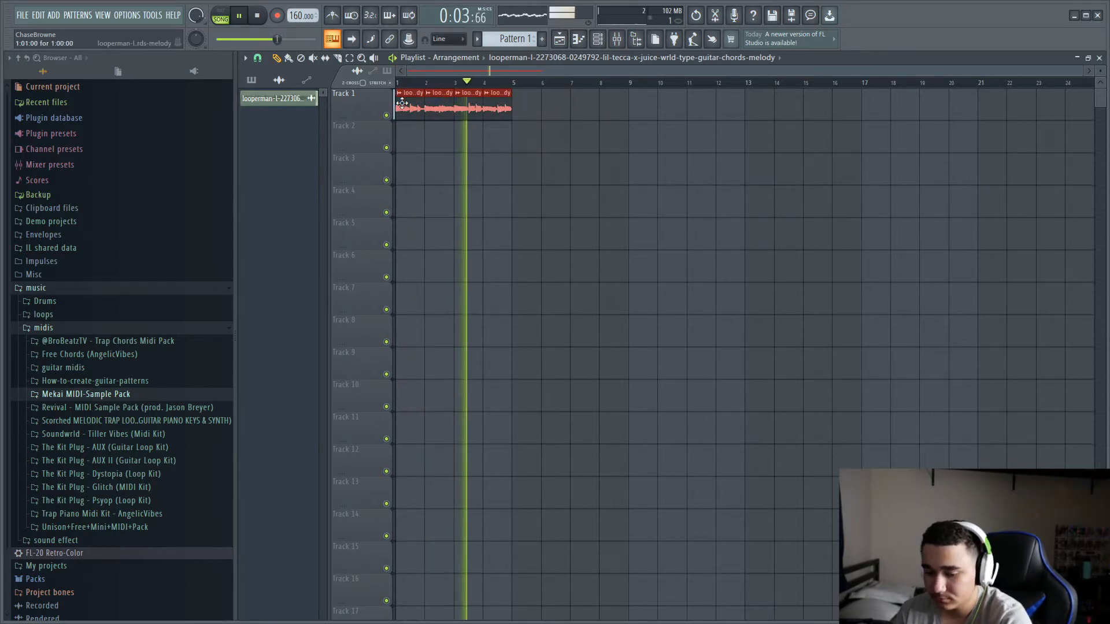
{"action": "key", "text": "ctrl+b"}
{"action": "key", "text": "space"}
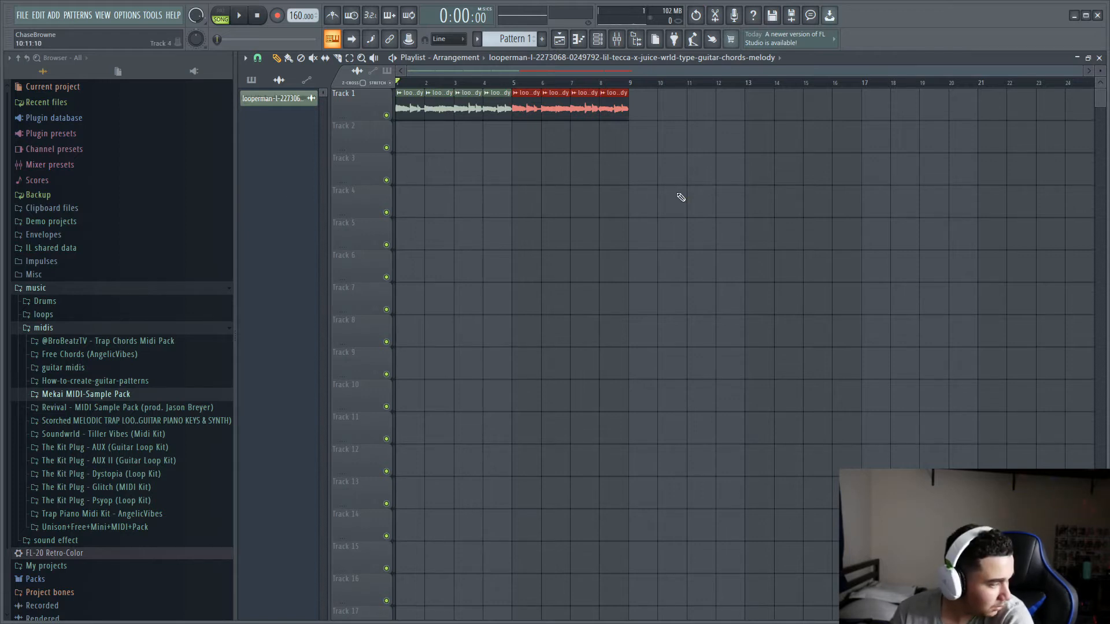
{"action": "left_click_drag", "start_coordinate": [680, 217], "coordinate": [514, 92]}
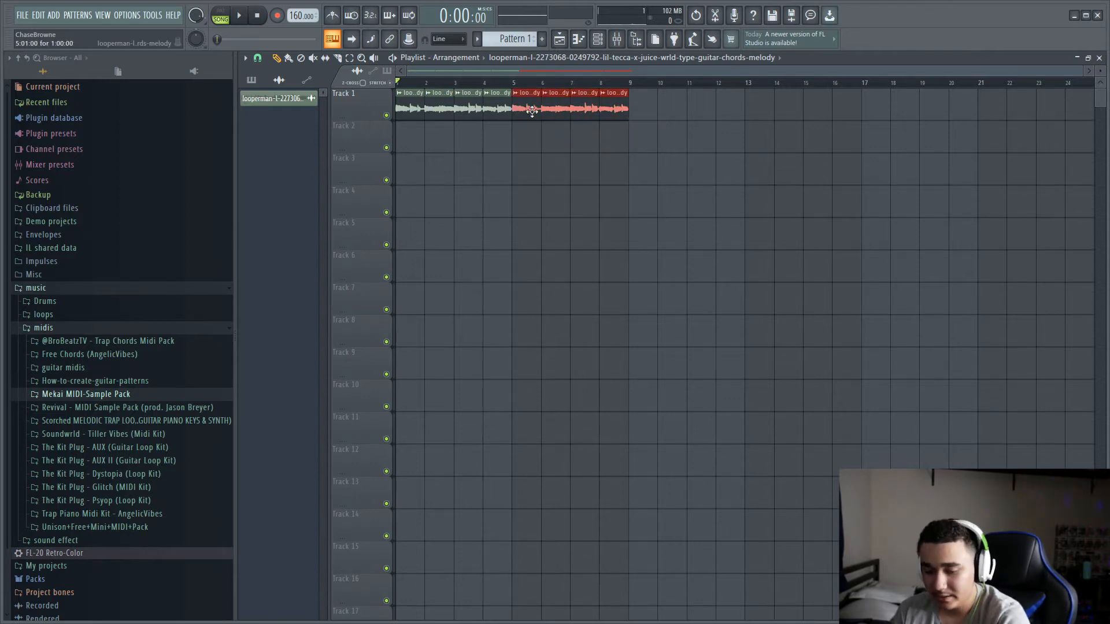
{"action": "key", "text": "ctrl+b"}
{"action": "key", "text": "ctrl+b"}
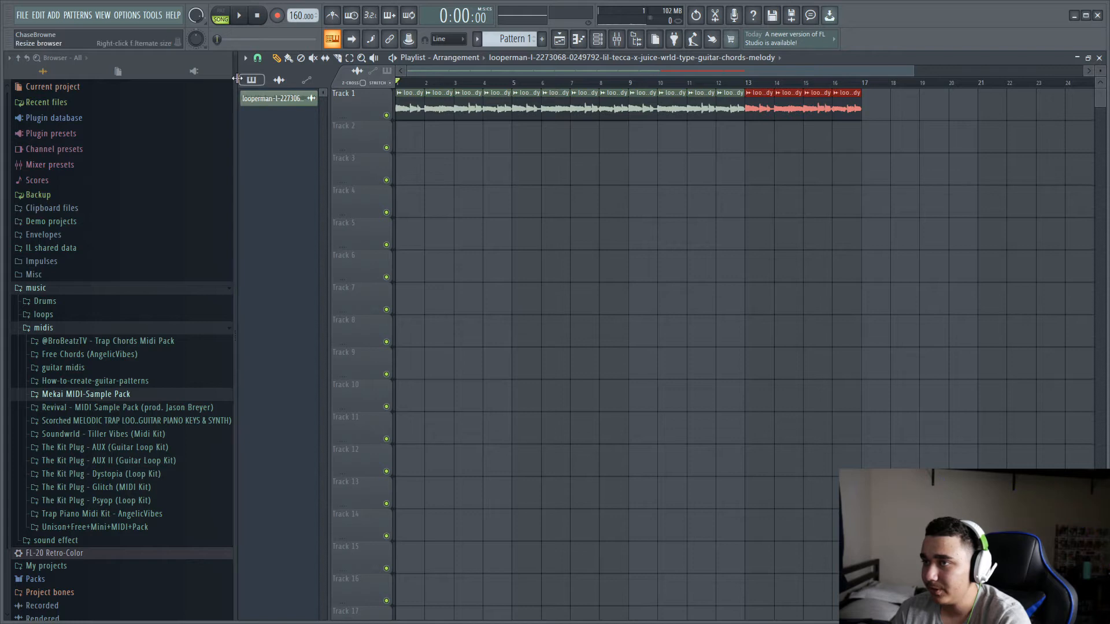
Step: Place two four-bar Pattern 1 clips on Track 2, covering bar 9 to the end of bar 16
{"action": "left_click", "coordinate": [252, 81]}
{"action": "left_click_drag", "start_coordinate": [265, 103], "coordinate": [732, 129]}
{"action": "left_click", "coordinate": [760, 142]}
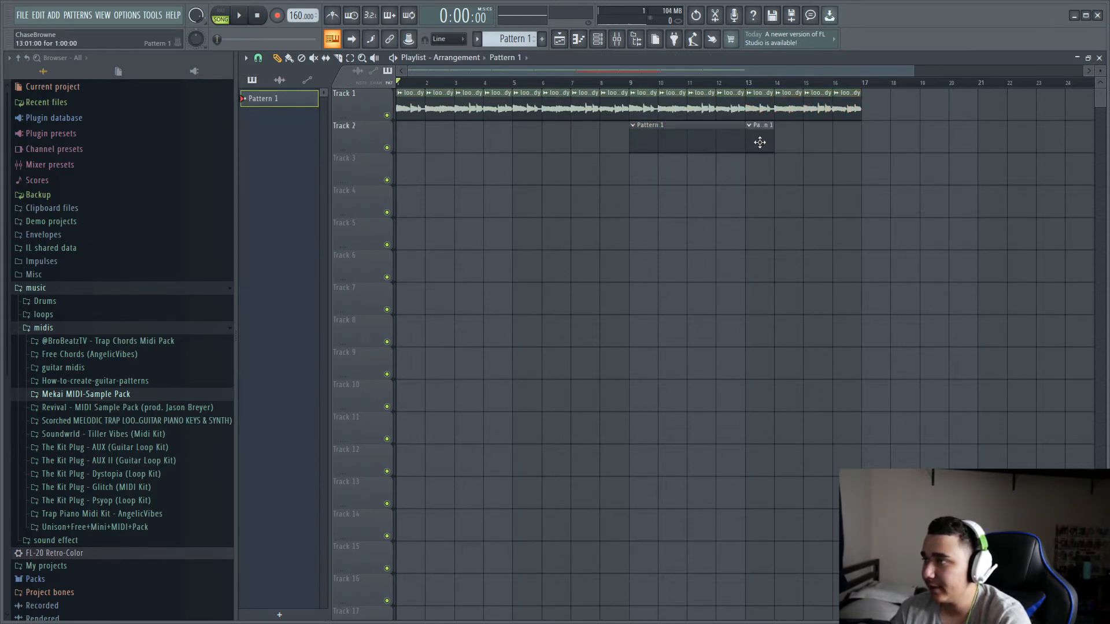
{"action": "left_click_drag", "start_coordinate": [768, 124], "coordinate": [861, 125]}
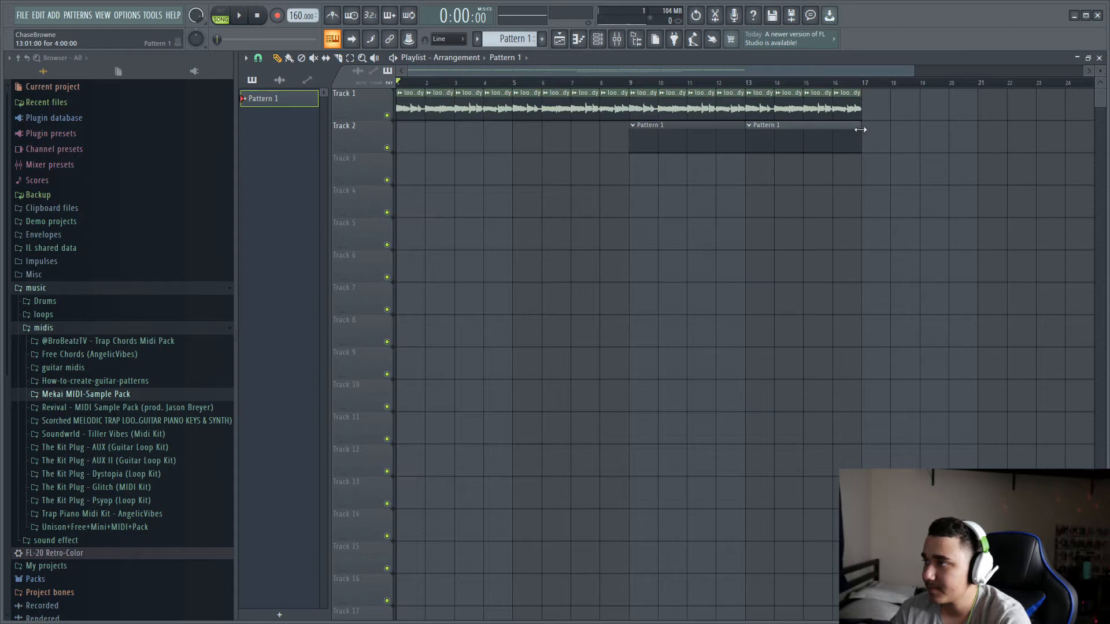
Step: Set the playlist's playback selection from bar 9 to bar 17
{"action": "left_click_drag", "start_coordinate": [634, 87], "coordinate": [854, 91]}
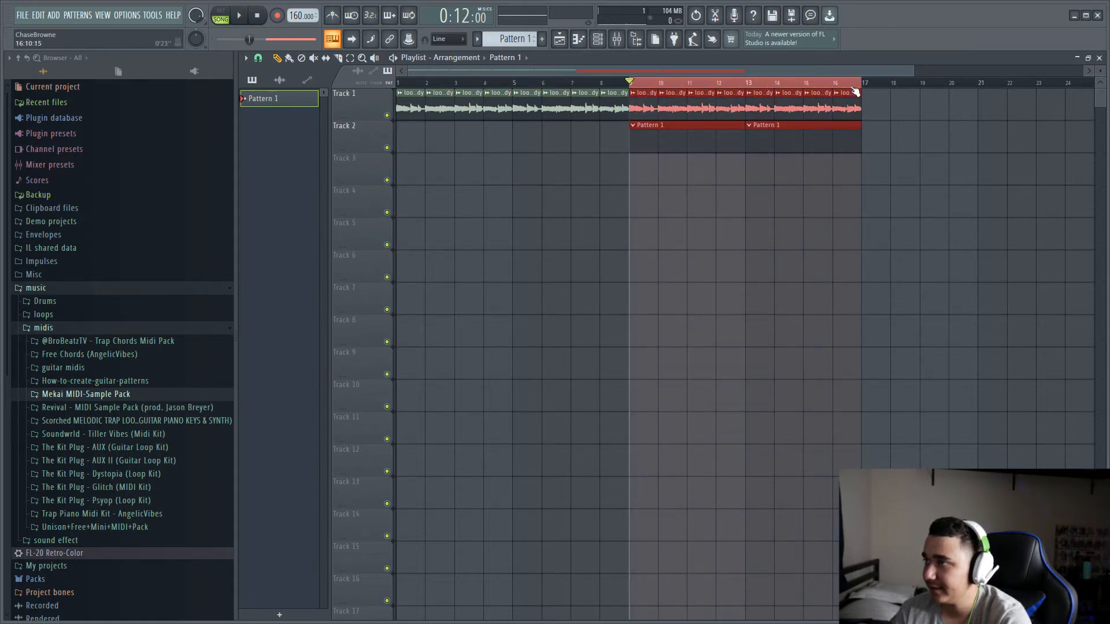
{"action": "left_click", "coordinate": [560, 40]}
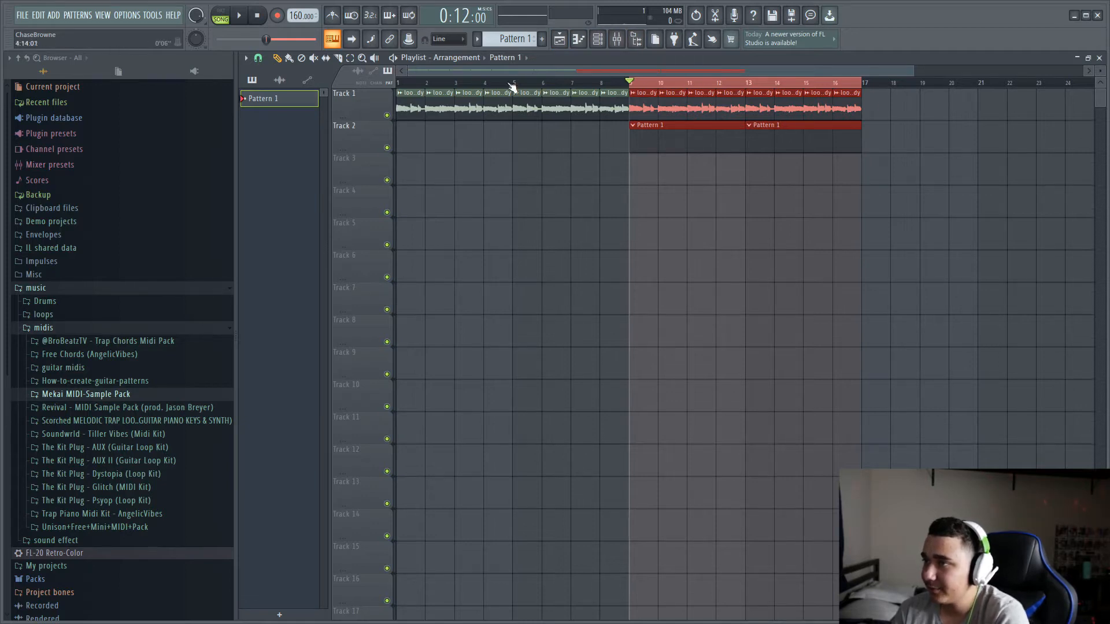
{"action": "left_click_drag", "start_coordinate": [514, 87], "coordinate": [645, 86]}
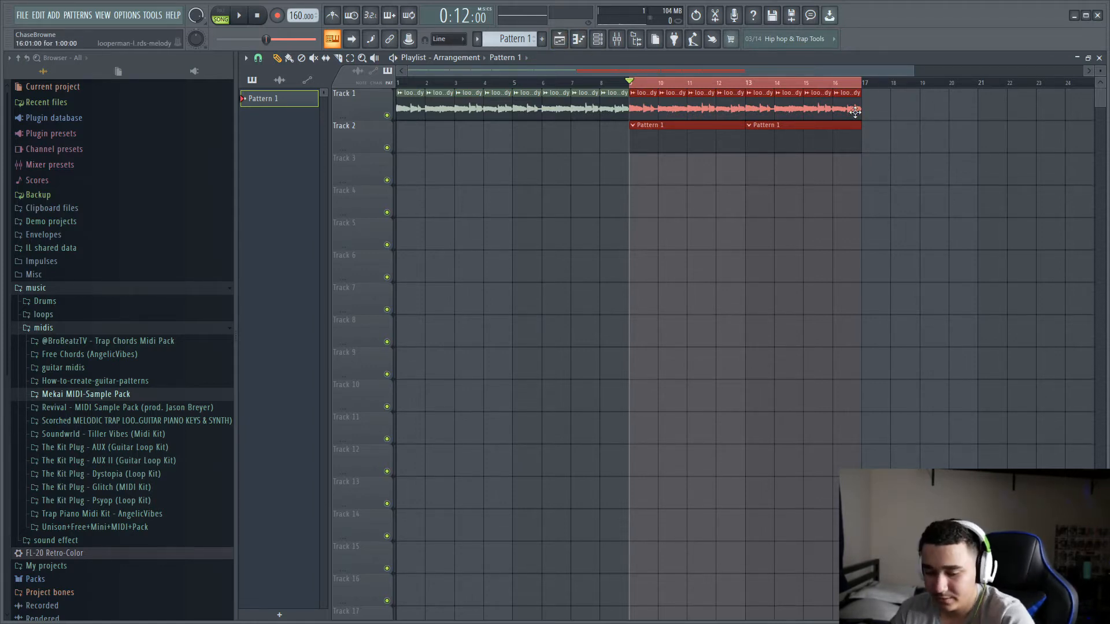
{"action": "left_click", "coordinate": [845, 127]}
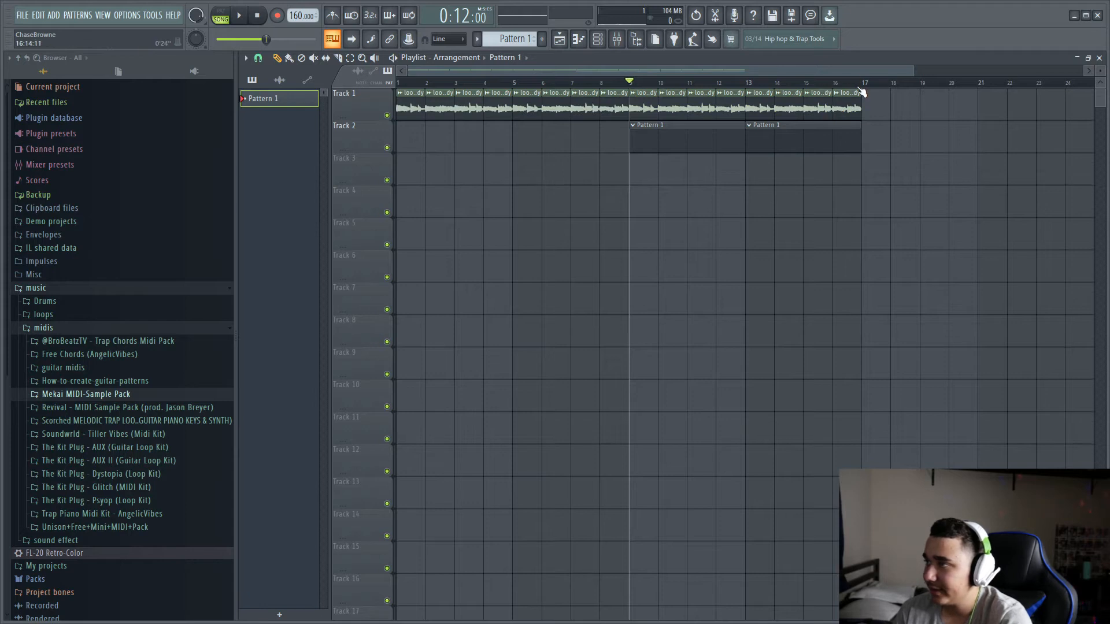
{"action": "left_click_drag", "start_coordinate": [860, 87], "coordinate": [630, 87]}
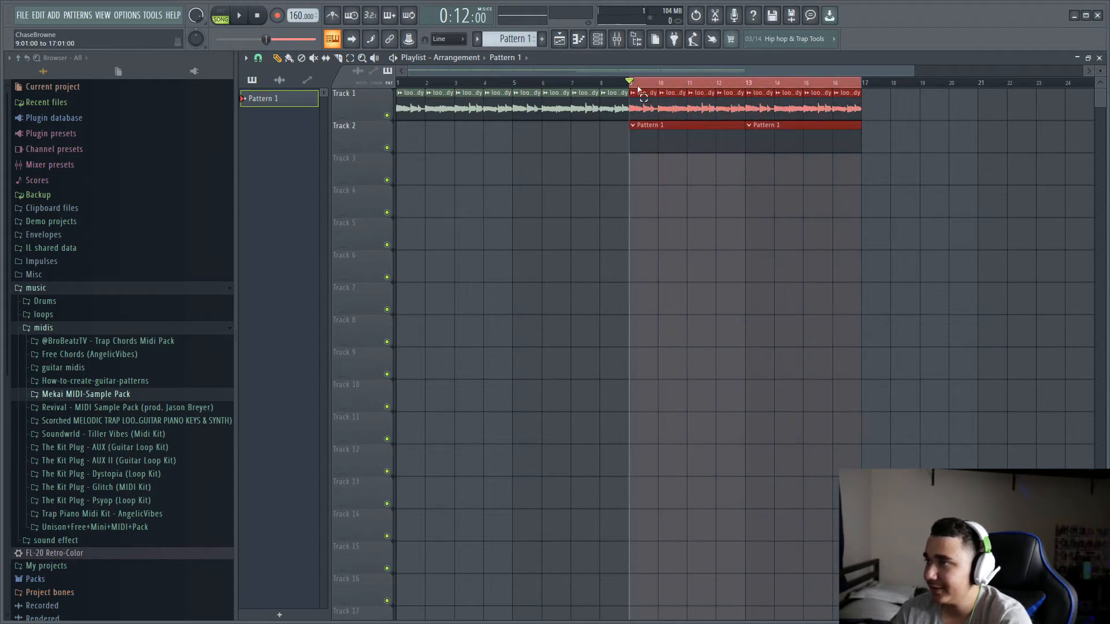
Step: Program 808 Clap and 808 Snare hits on the ninth step of each of Pattern 1's four bars
{"action": "left_click", "coordinate": [578, 38]}
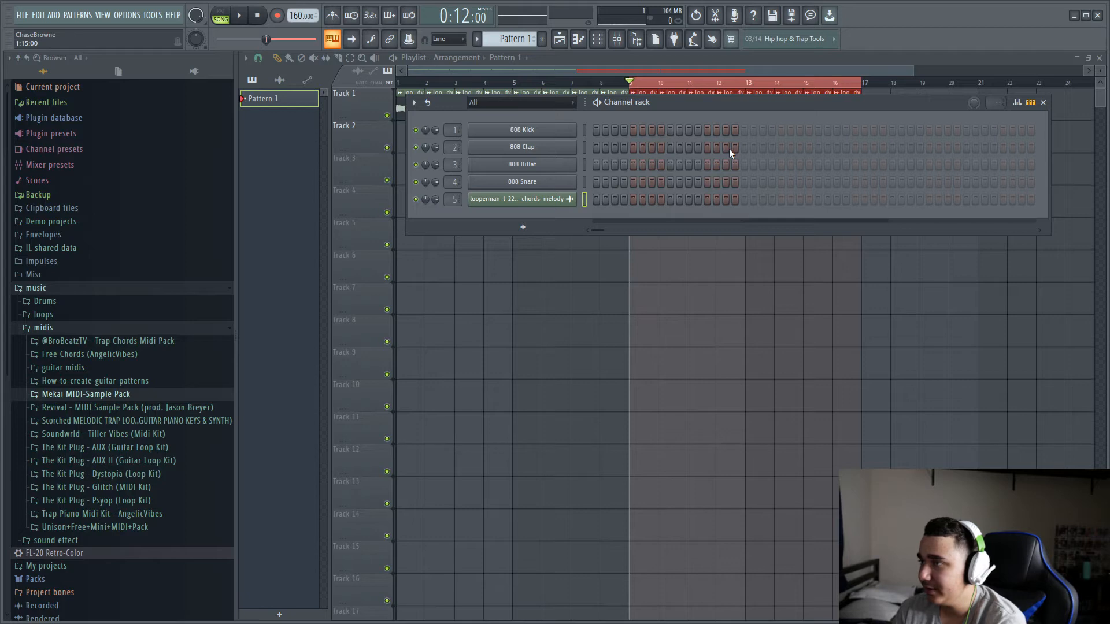
{"action": "left_click", "coordinate": [669, 147]}
{"action": "left_click", "coordinate": [670, 182]}
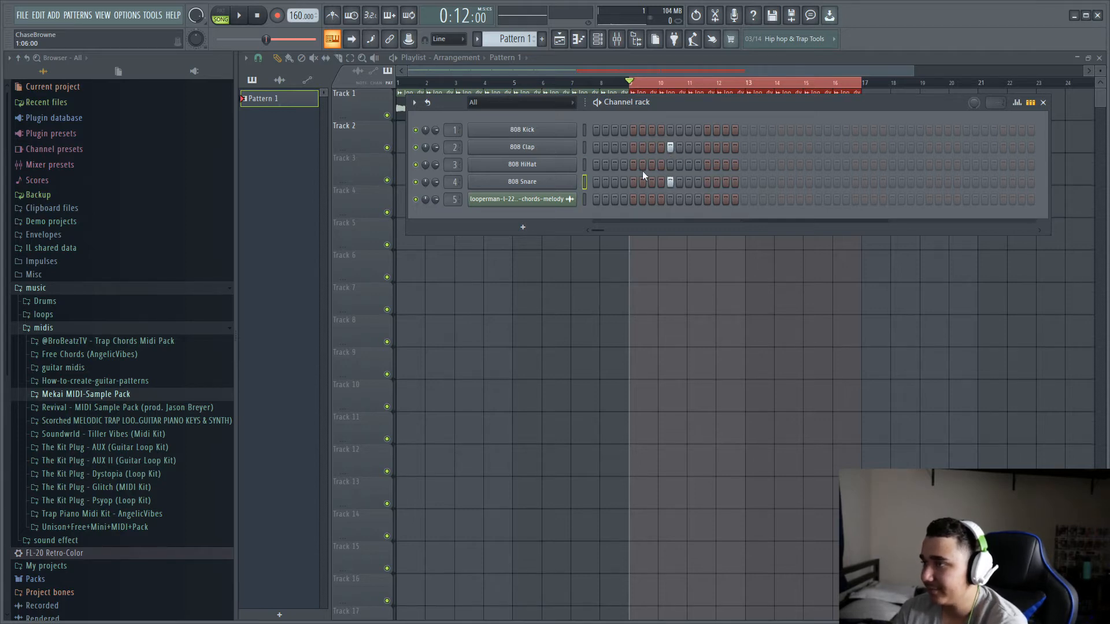
{"action": "left_click_drag", "start_coordinate": [685, 101], "coordinate": [664, 220]}
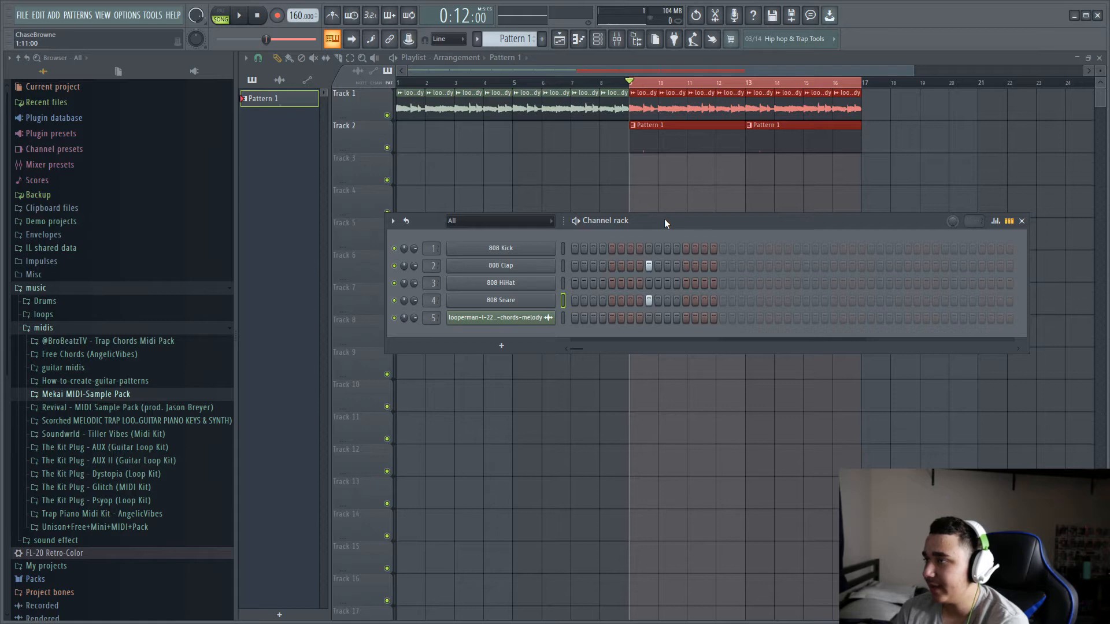
{"action": "left_click", "coordinate": [797, 300]}
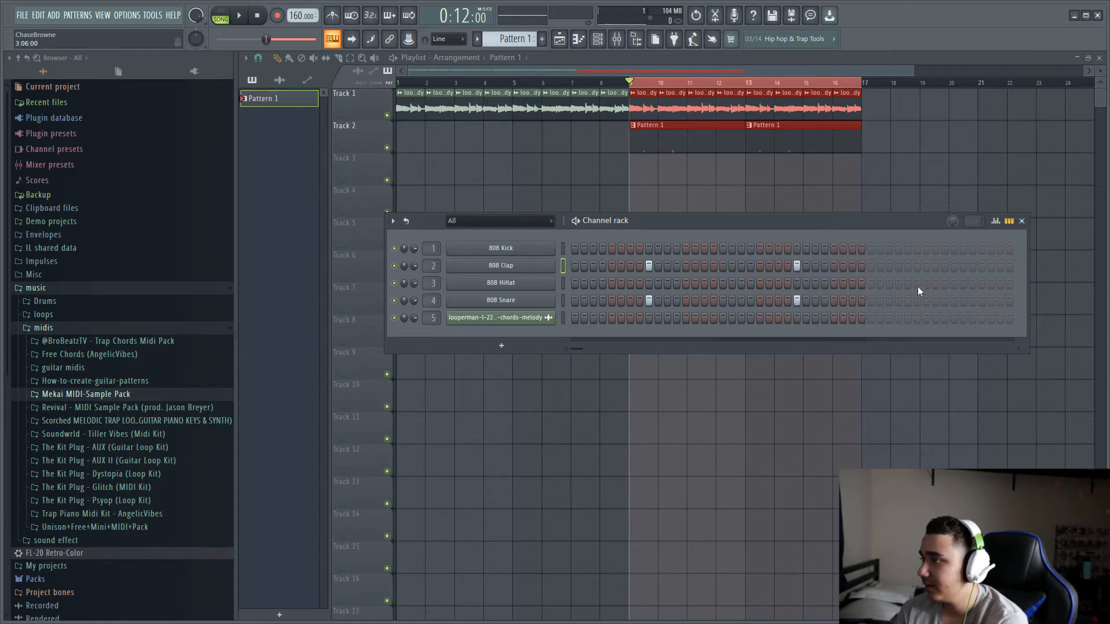
{"action": "left_click", "coordinate": [944, 300]}
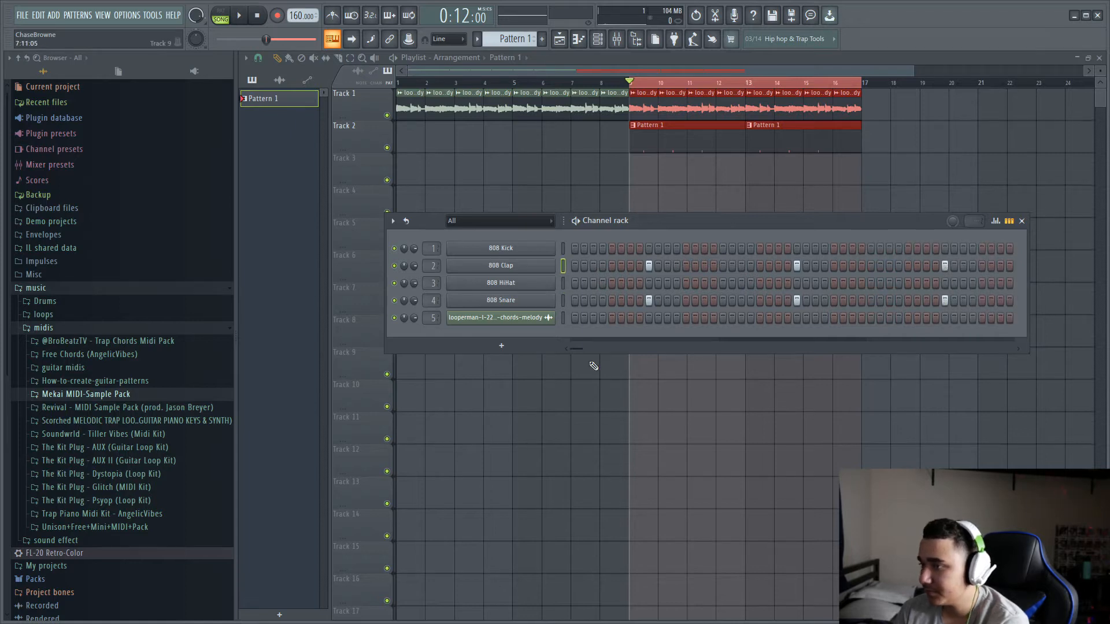
{"action": "left_click_drag", "start_coordinate": [585, 347], "coordinate": [595, 347]}
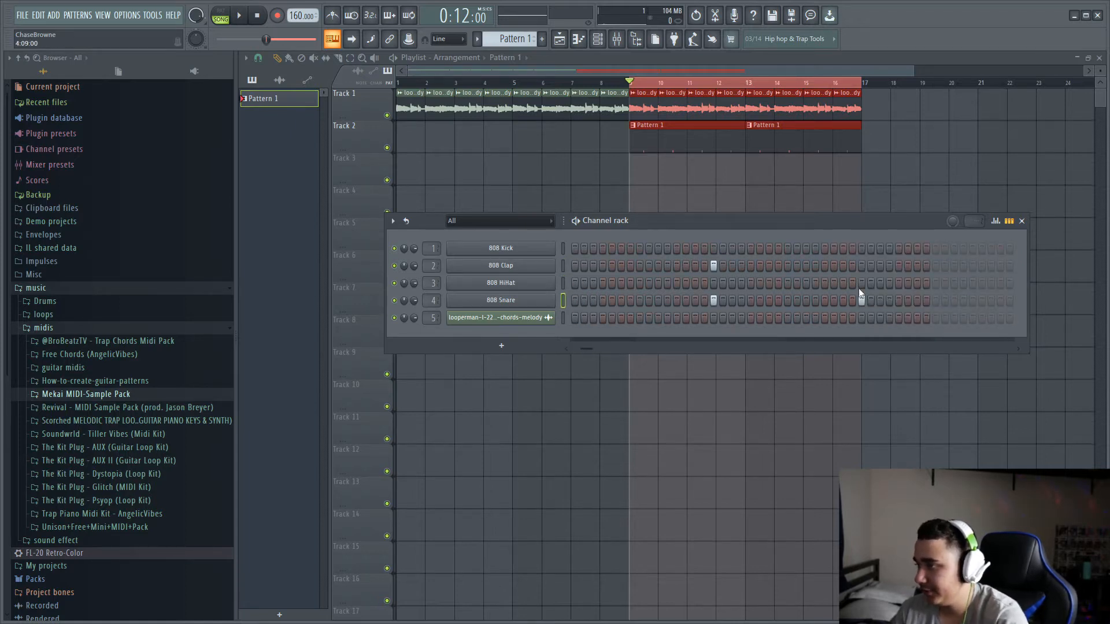
Step: Play the selected section to hear the guitar with the clap and snare
{"action": "key", "text": "space"}
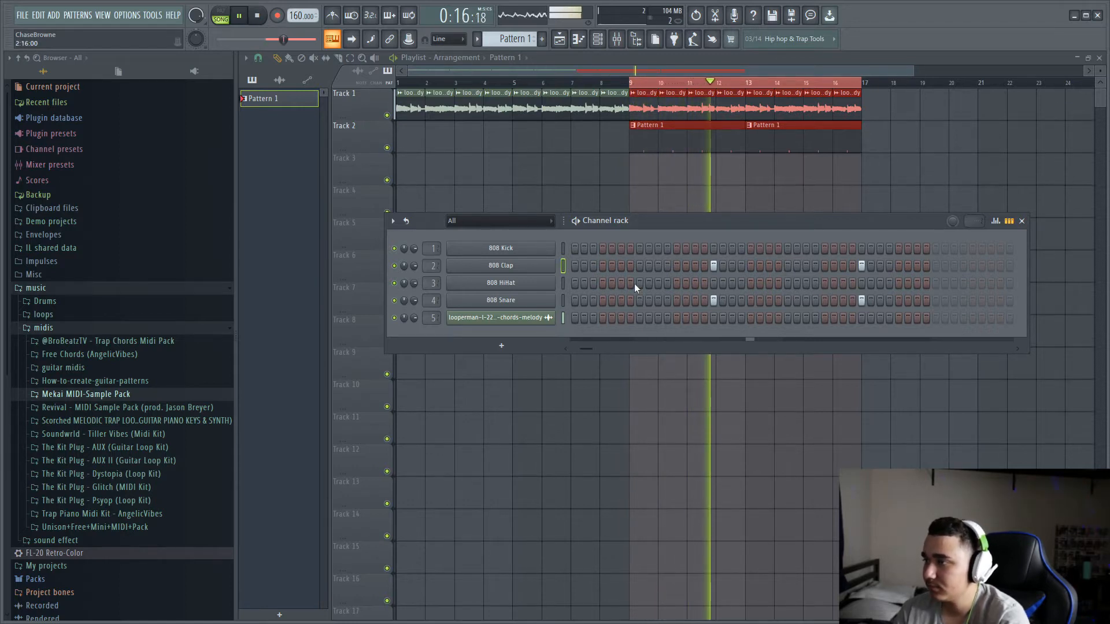
{"action": "key", "text": "space"}
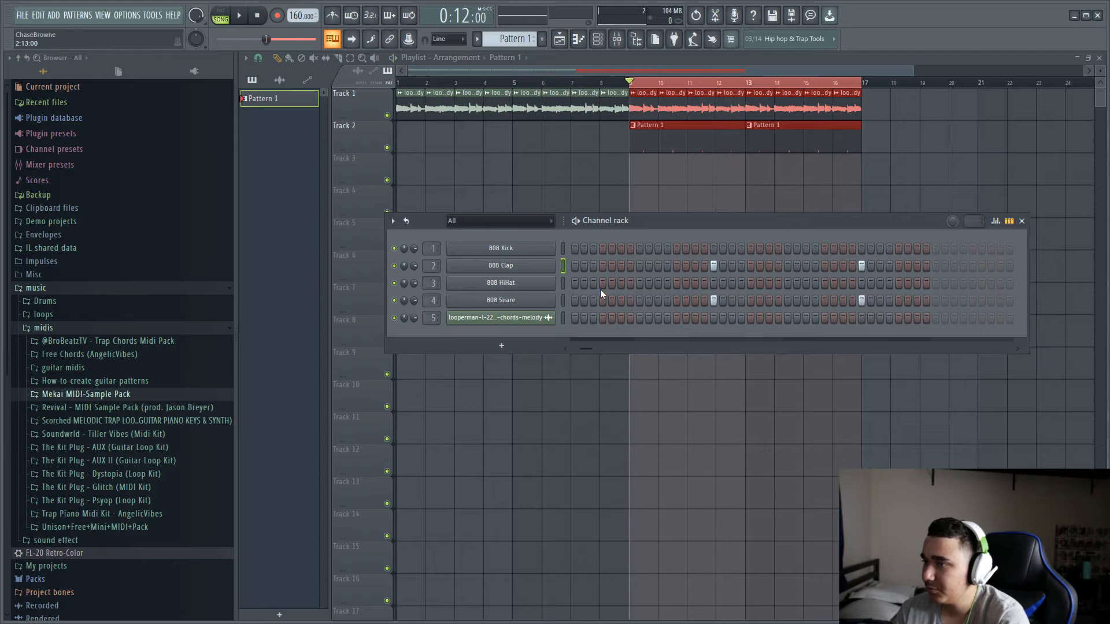
{"action": "left_click_drag", "start_coordinate": [588, 348], "coordinate": [577, 348]}
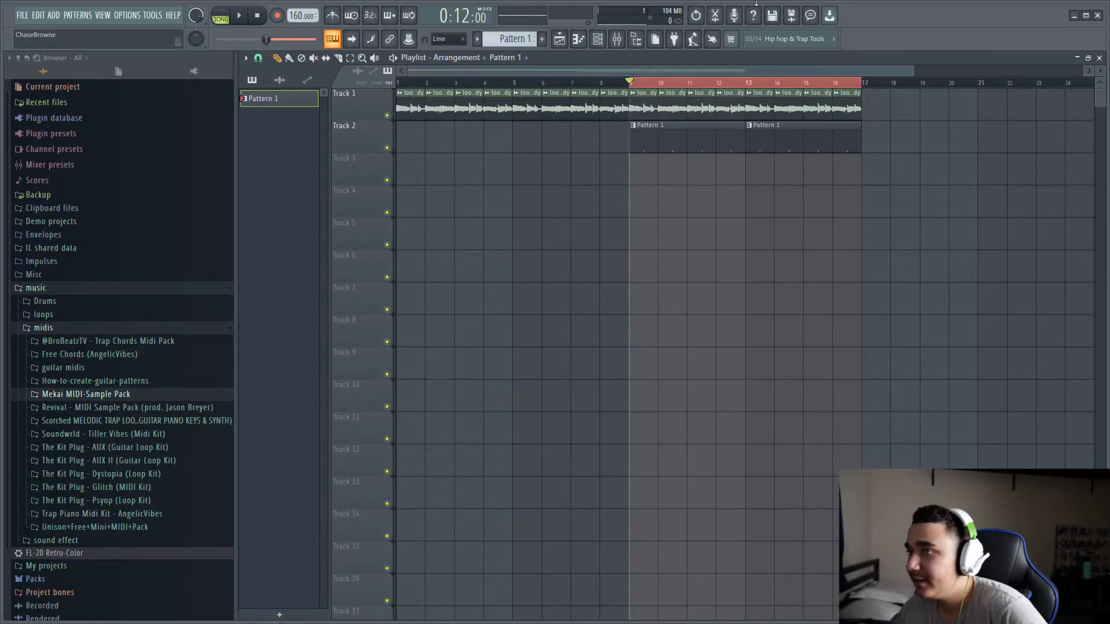
{"action": "key", "text": "space"}
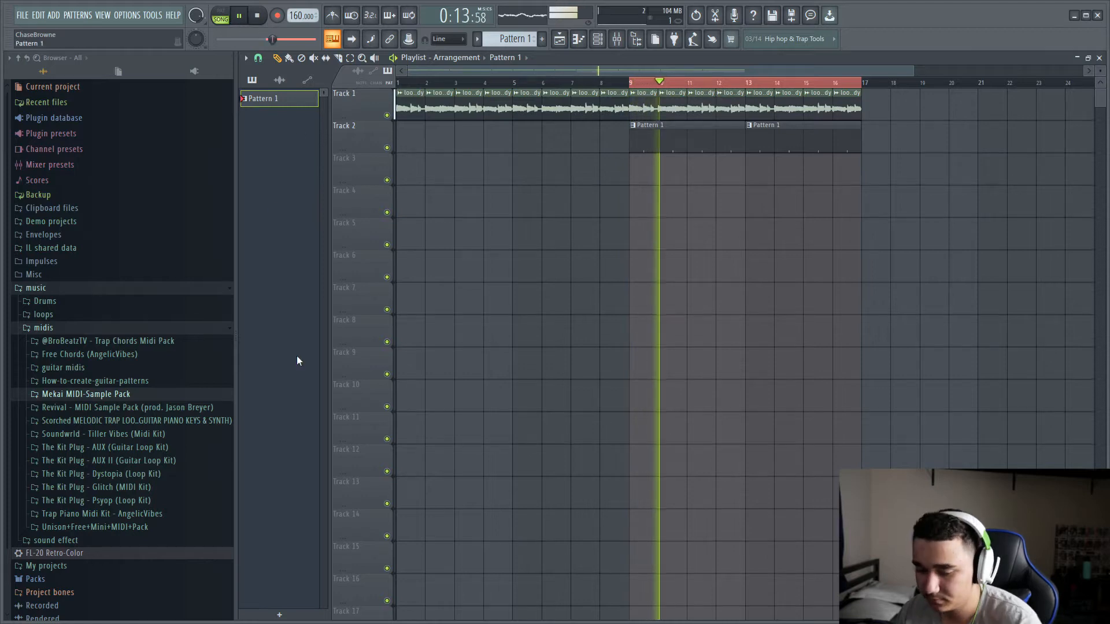
{"action": "key", "text": "space"}
Step: Fill the 808 HiHat channel on every second step of Pattern 1
{"action": "key", "text": "F6"}
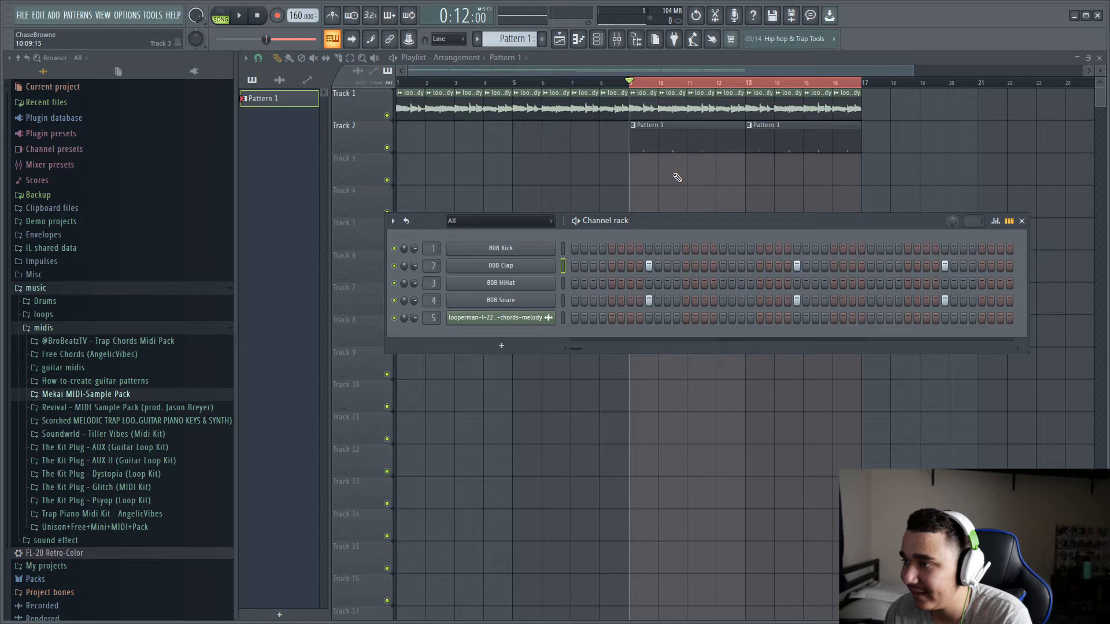
{"action": "right_click", "coordinate": [512, 284]}
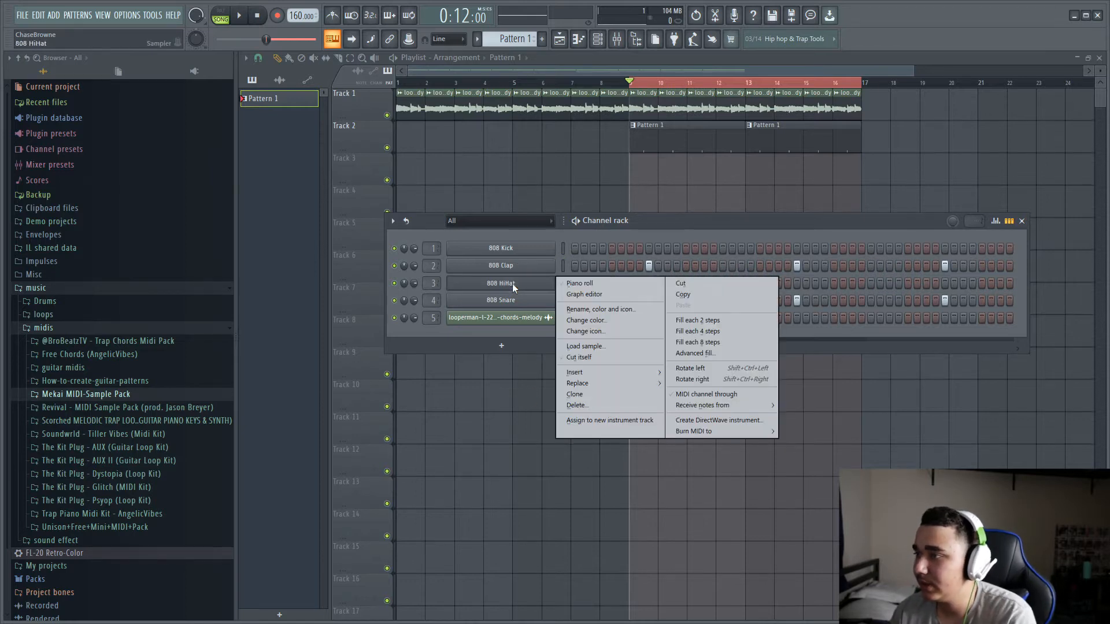
{"action": "left_click", "coordinate": [737, 332]}
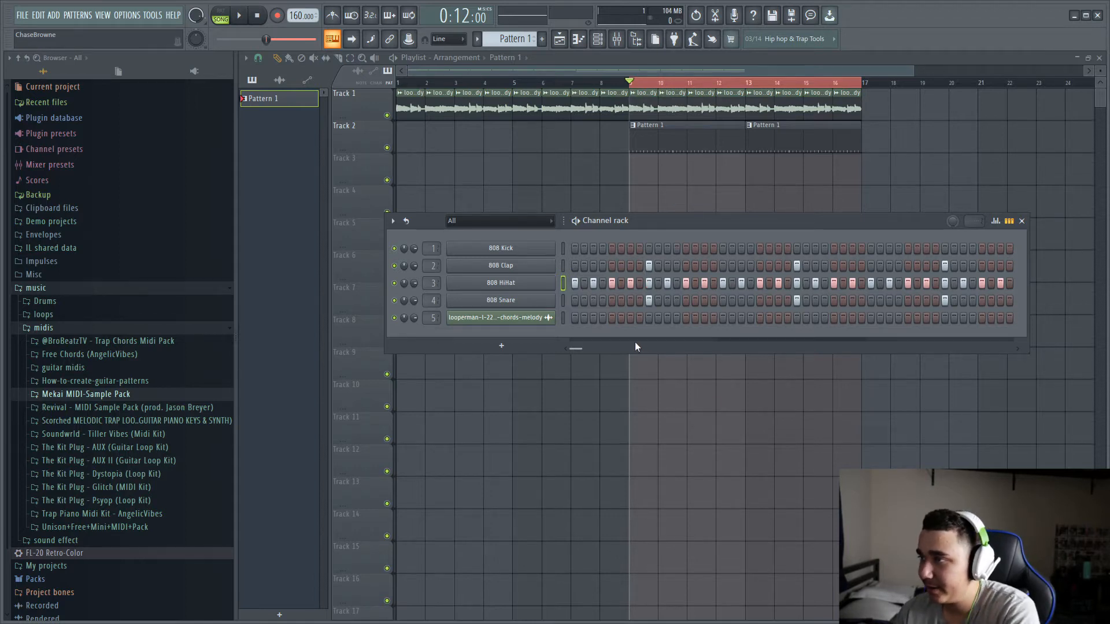
Step: During playback, try filling the 808 HiHat on every fourth step and return it to every second step
{"action": "right_click", "coordinate": [525, 283]}
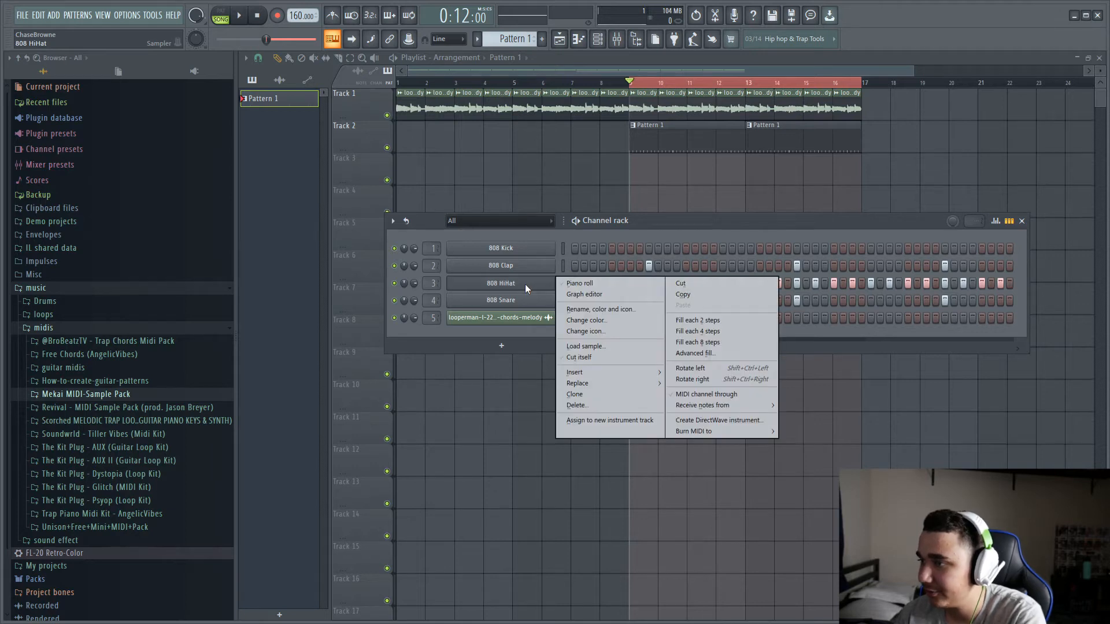
{"action": "left_click", "coordinate": [487, 280]}
{"action": "key", "text": "space"}
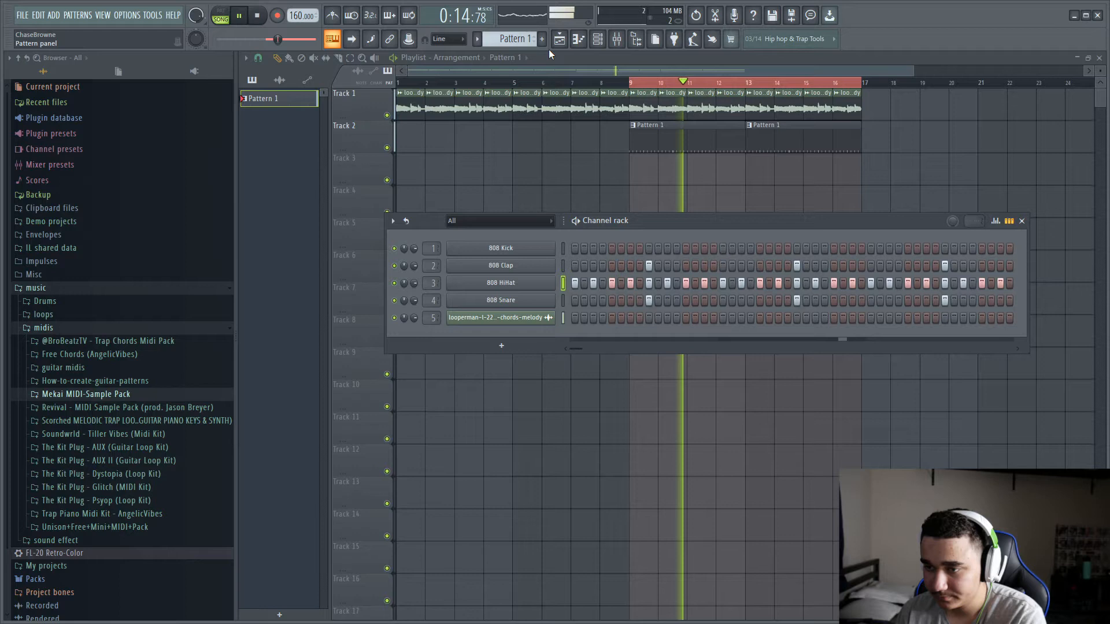
{"action": "right_click", "coordinate": [516, 282]}
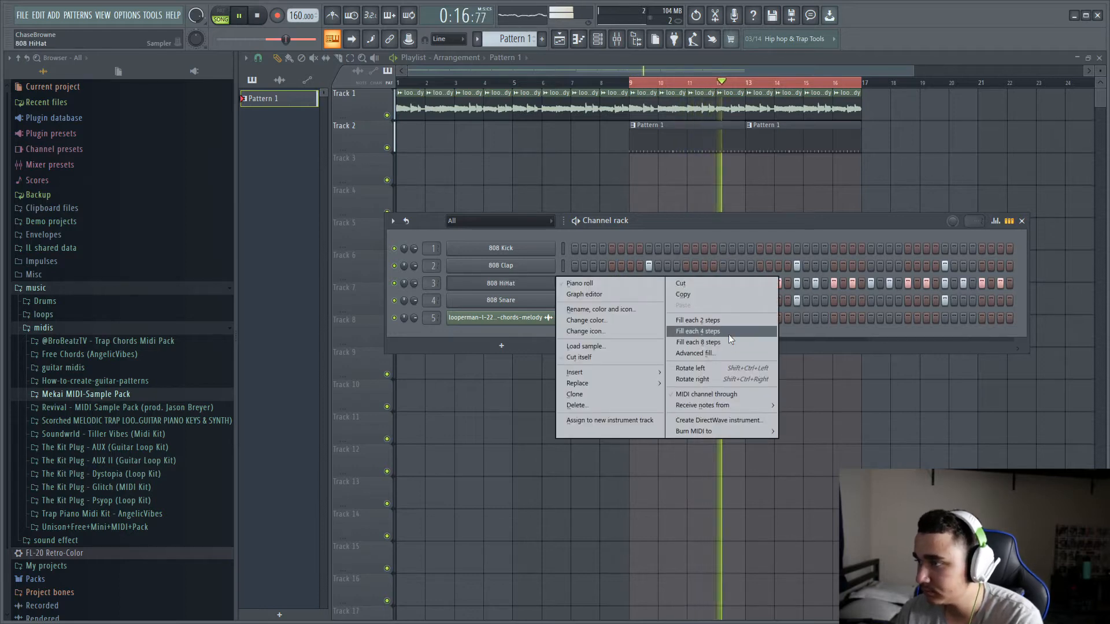
{"action": "left_click", "coordinate": [727, 334]}
{"action": "right_click", "coordinate": [485, 282]}
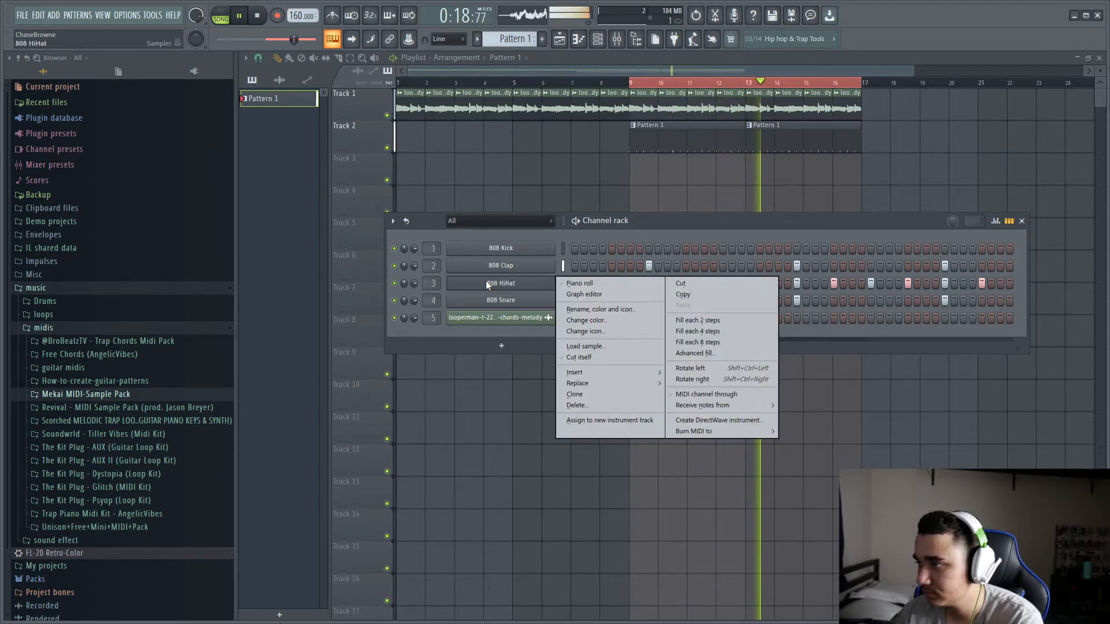
{"action": "left_click", "coordinate": [697, 320]}
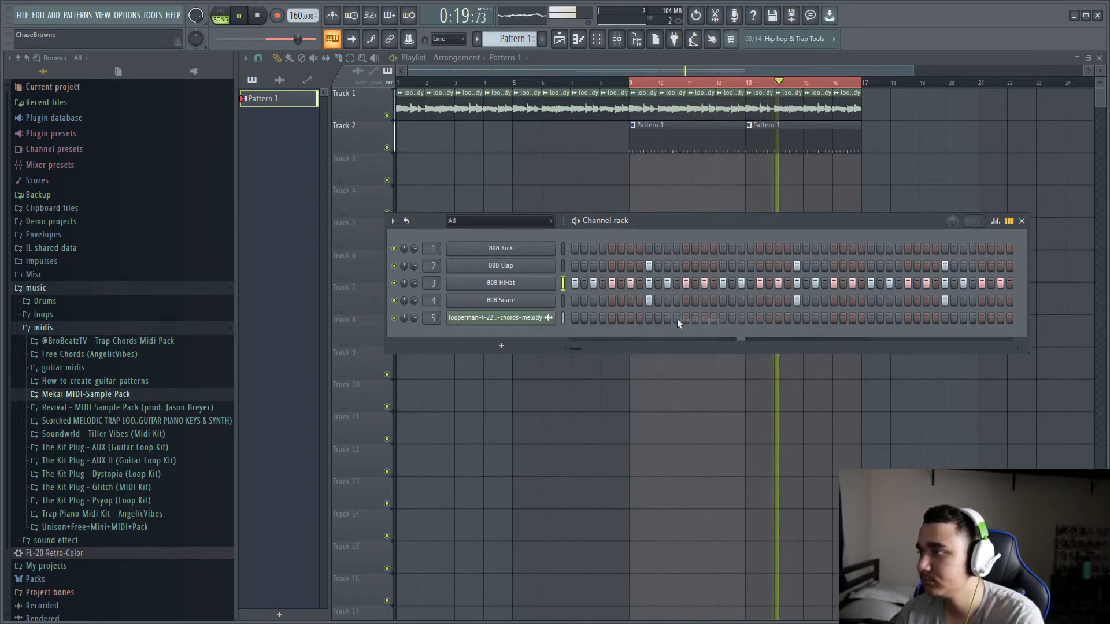
Step: Open the 808 HiHat channel's notes in the piano roll and play them briefly
{"action": "left_click", "coordinate": [502, 285]}
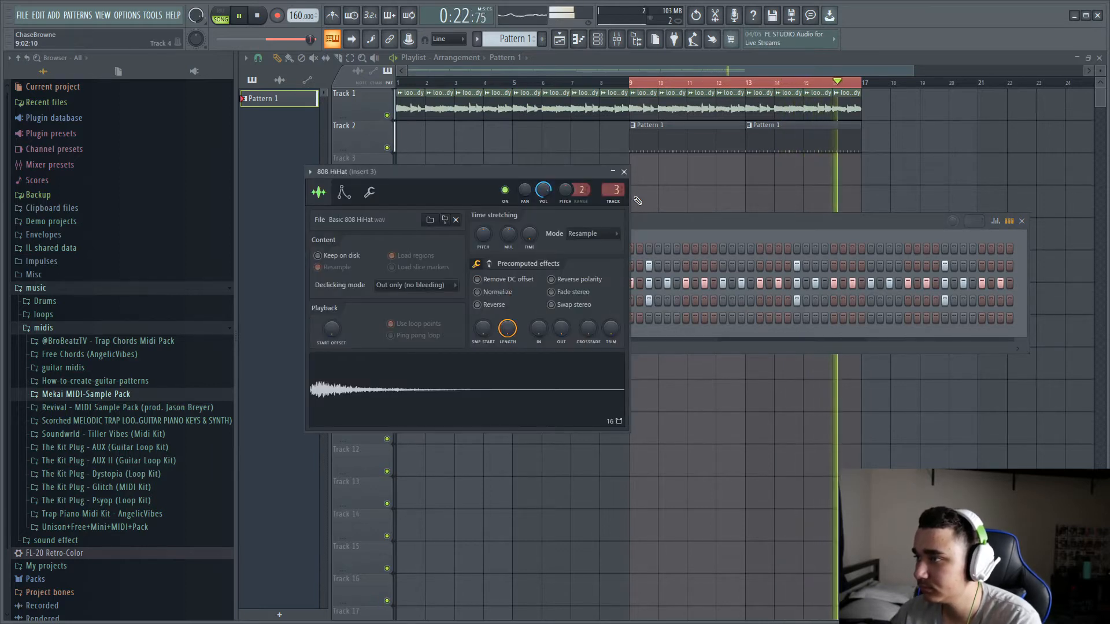
{"action": "left_click", "coordinate": [623, 171]}
{"action": "right_click", "coordinate": [531, 281]}
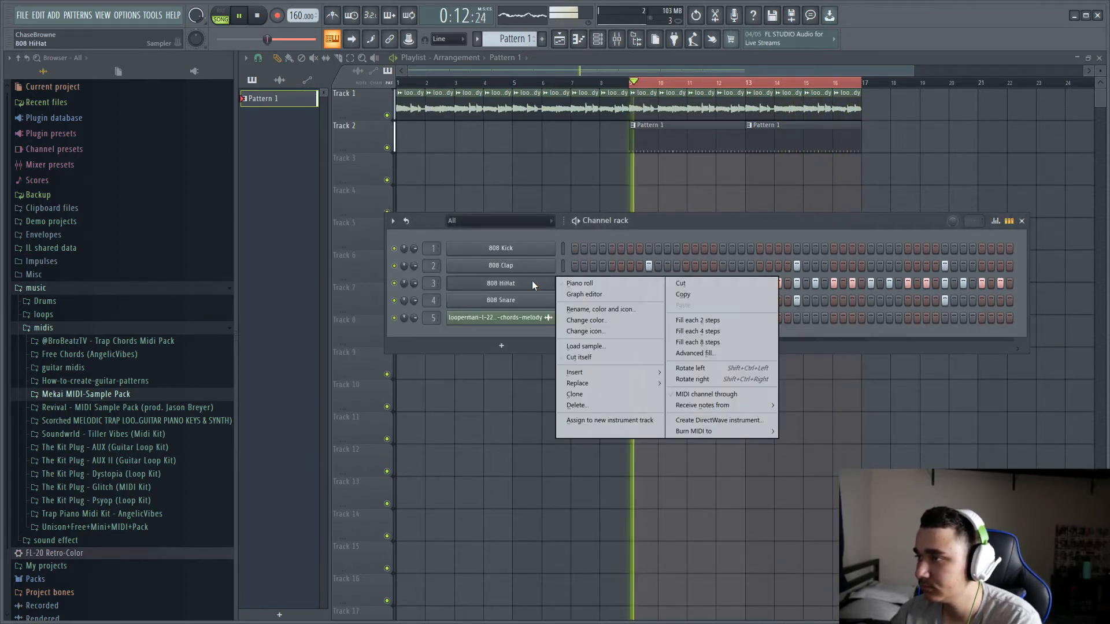
{"action": "left_click", "coordinate": [570, 283]}
{"action": "key", "text": "space"}
{"action": "key", "text": "space"}
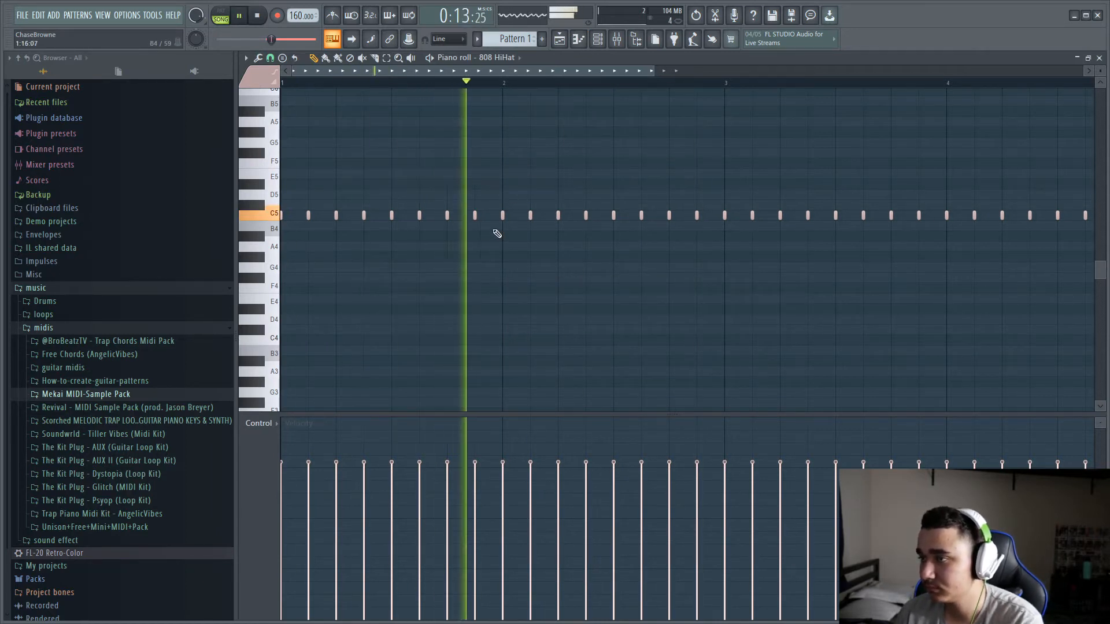
{"action": "key", "text": "space"}
Step: Set the piano roll snap to 1/4 beat and add an extra C5 hi-hat note just before bar 2
{"action": "scroll", "coordinate": [488, 223], "scroll_direction": "up", "scroll_amount": 3}
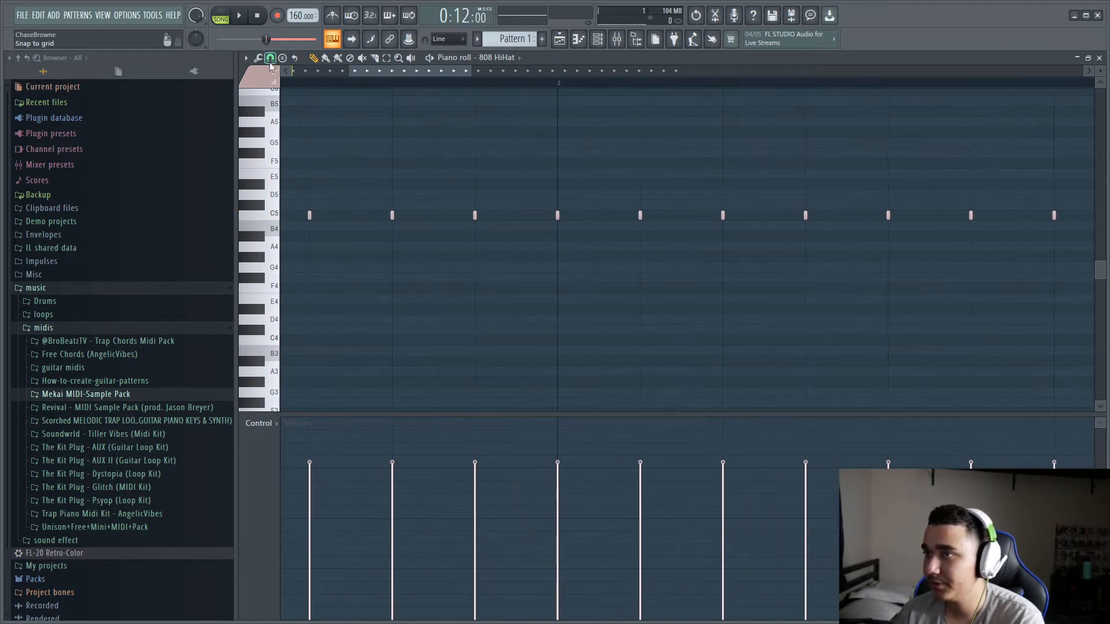
{"action": "left_click", "coordinate": [269, 61]}
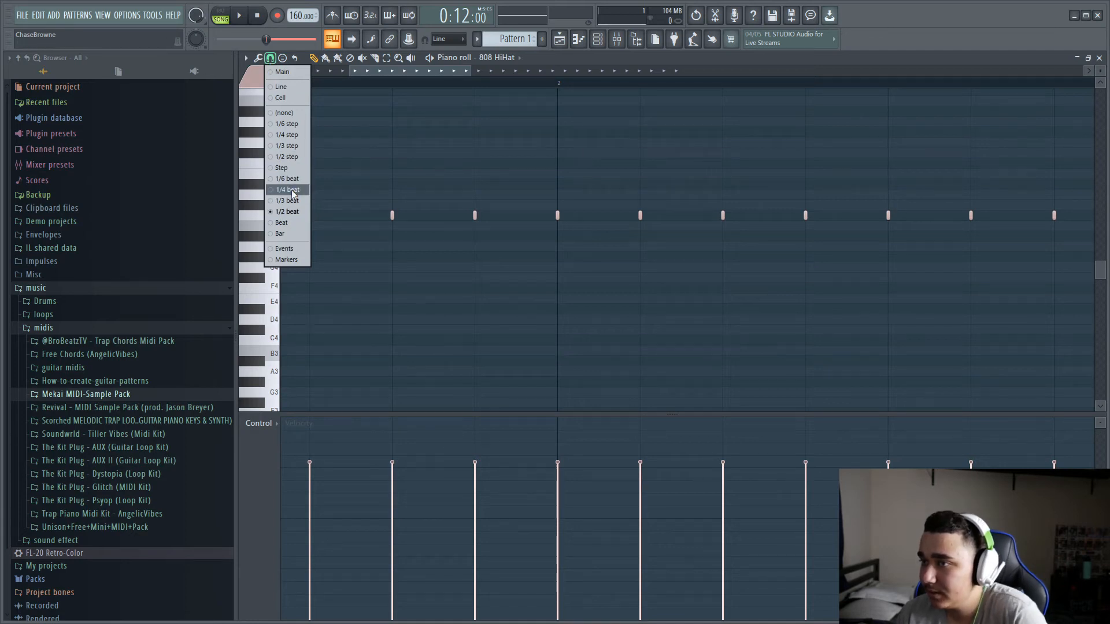
{"action": "left_click", "coordinate": [291, 190]}
{"action": "left_click", "coordinate": [271, 55]}
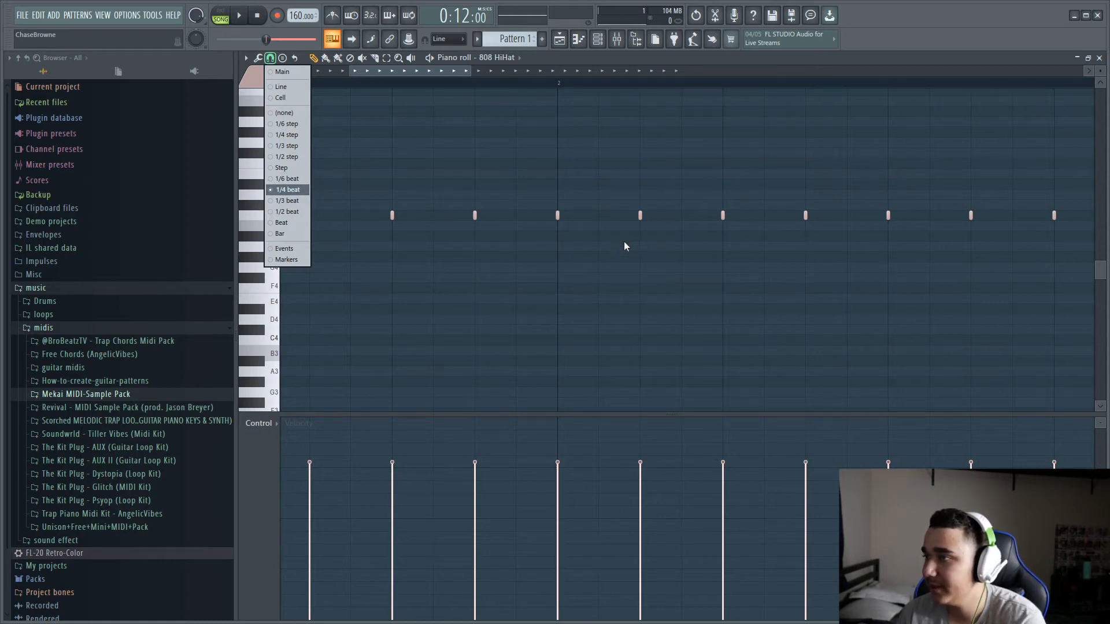
{"action": "left_click", "coordinate": [603, 234]}
{"action": "right_click", "coordinate": [603, 233]}
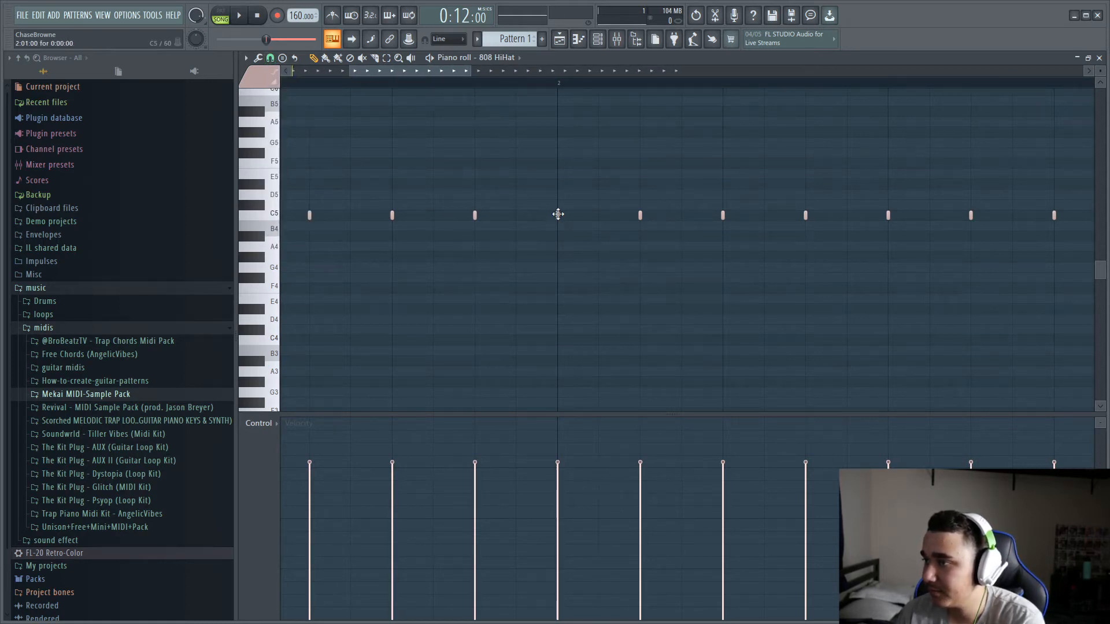
{"action": "left_click", "coordinate": [516, 216]}
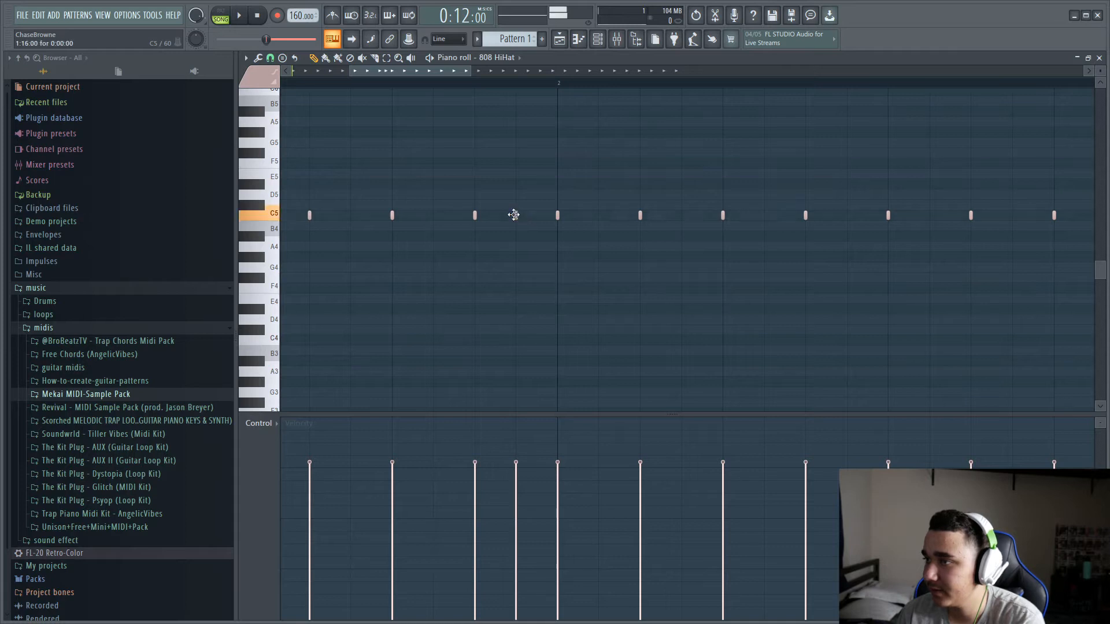
{"action": "scroll", "coordinate": [527, 266], "scroll_direction": "down", "scroll_amount": 1}
{"action": "key", "text": "super"}
{"action": "left_click", "coordinate": [540, 269]}
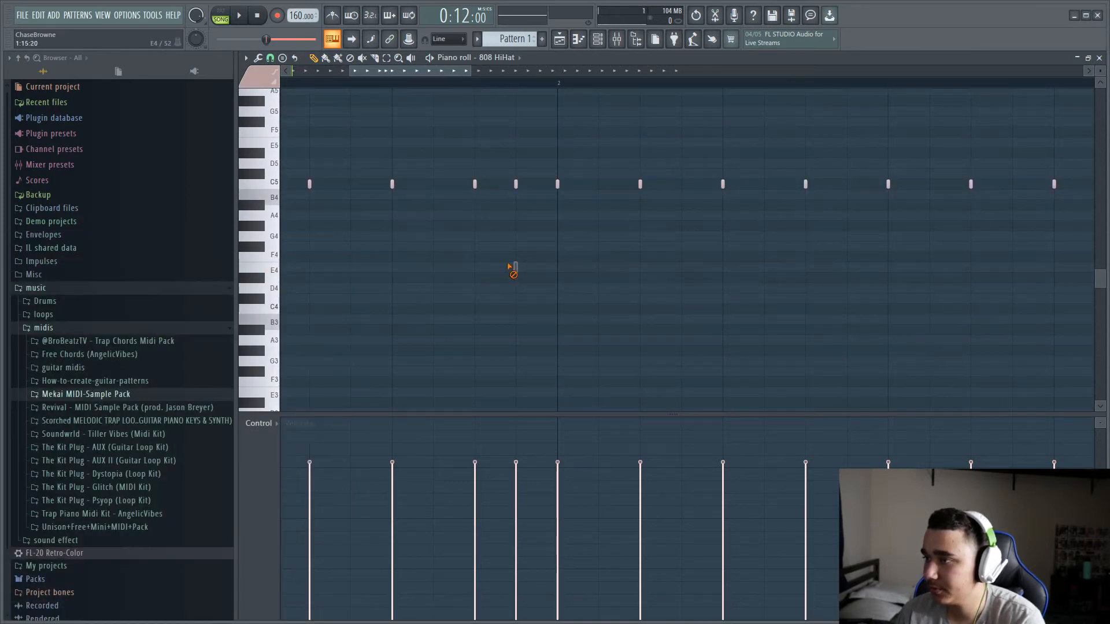
{"action": "right_click", "coordinate": [512, 268]}
Step: Play the section to hear the extra hi-hat hit before bar 2
{"action": "scroll", "coordinate": [525, 261], "scroll_direction": "down", "scroll_amount": 3}
{"action": "key", "text": "space"}
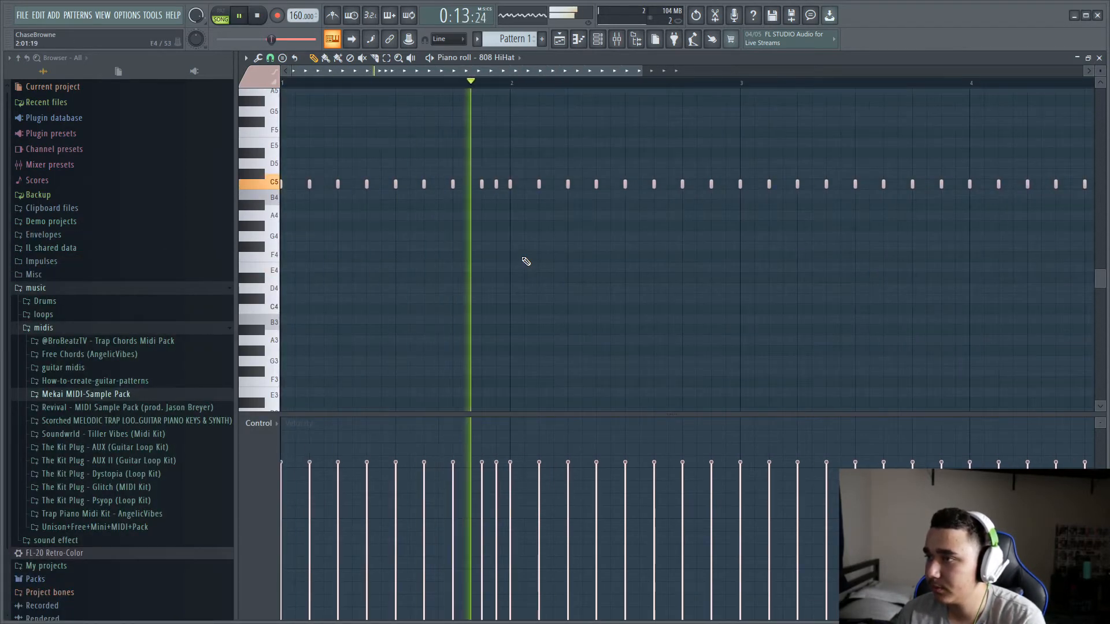
{"action": "scroll", "coordinate": [577, 228], "scroll_direction": "down", "scroll_amount": 2}
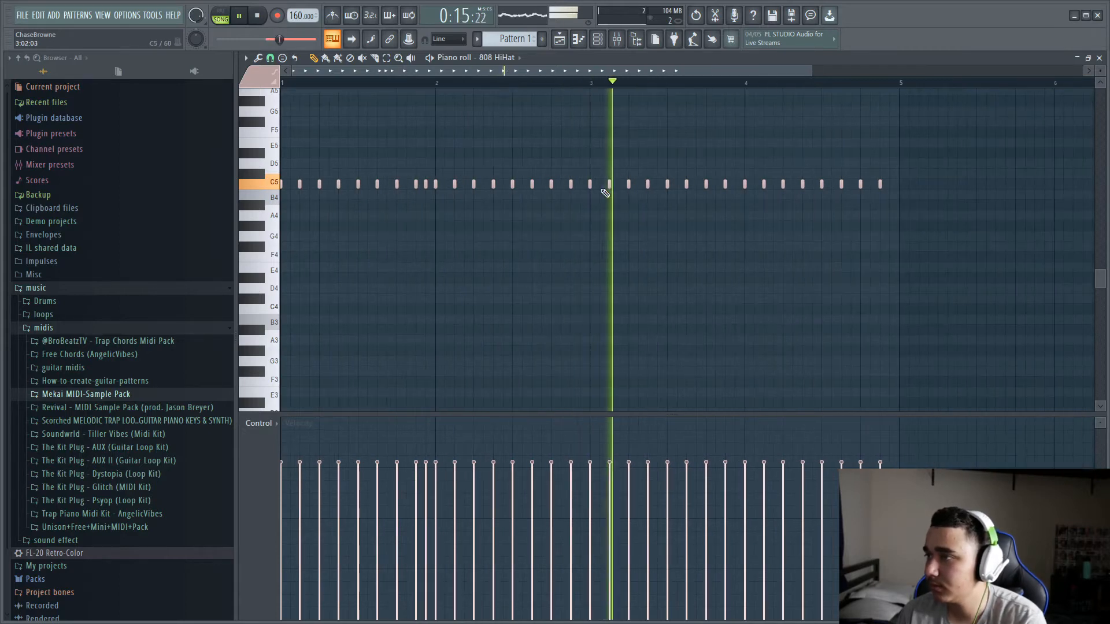
{"action": "scroll", "coordinate": [595, 191], "scroll_direction": "up", "scroll_amount": 3}
{"action": "key", "text": "space"}
Step: Add rising C#5 and D5 hi-hat notes near the middle of bar 2 and play the result
{"action": "scroll", "coordinate": [500, 182], "scroll_direction": "down", "scroll_amount": 5}
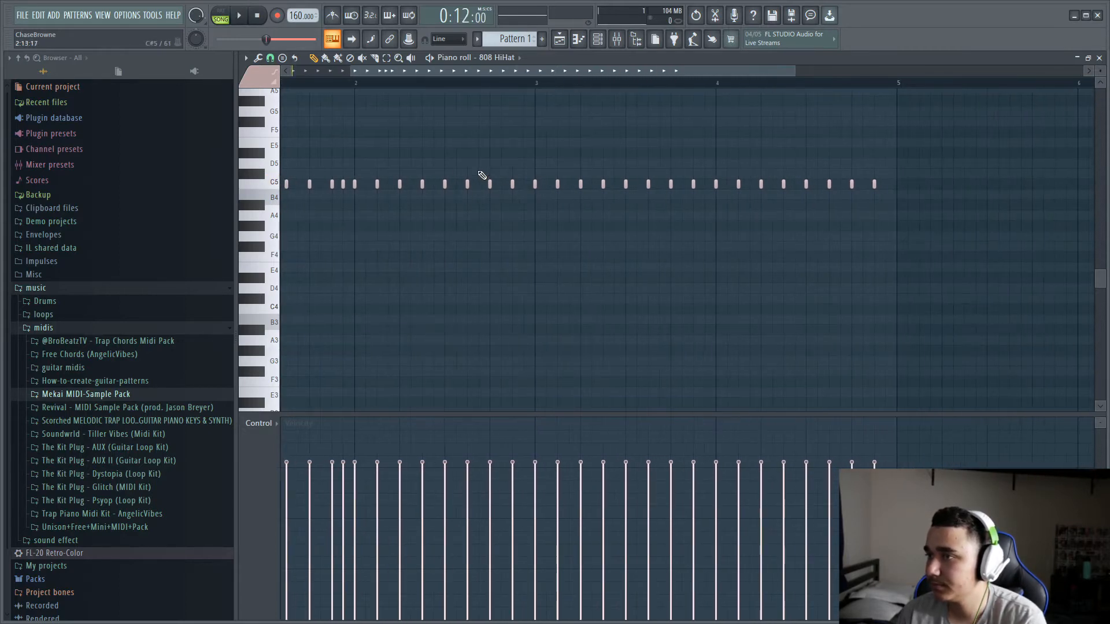
{"action": "scroll", "coordinate": [396, 174], "scroll_direction": "up", "scroll_amount": 4}
{"action": "scroll", "coordinate": [479, 184], "scroll_direction": "up", "scroll_amount": 1}
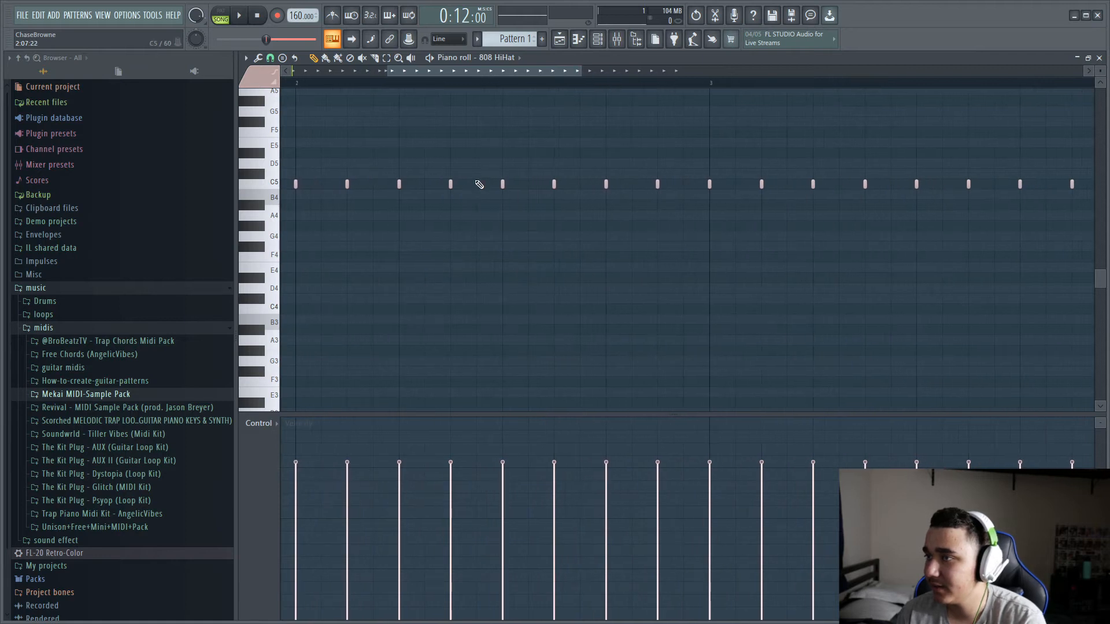
{"action": "left_click", "coordinate": [477, 175]}
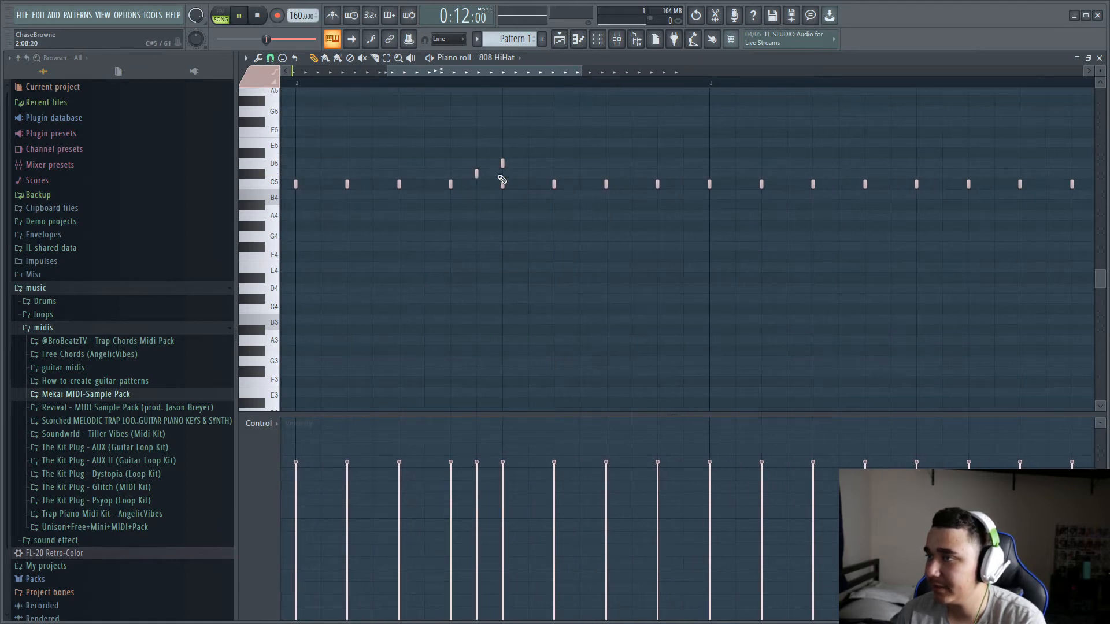
{"action": "scroll", "coordinate": [497, 190], "scroll_direction": "down", "scroll_amount": 3}
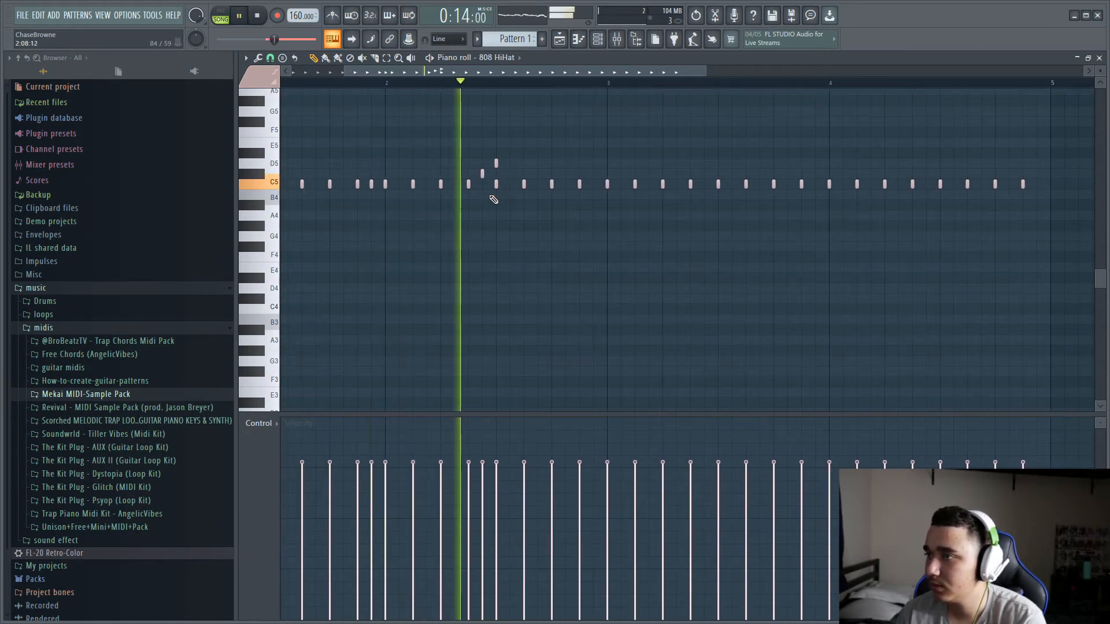
{"action": "key", "text": "space"}
Step: Set the snap to 1/2 step, rework the bar 2 notes into a rising C#5, D5, D#5, E5 roll, and play it
{"action": "scroll", "coordinate": [482, 177], "scroll_direction": "up", "scroll_amount": 3}
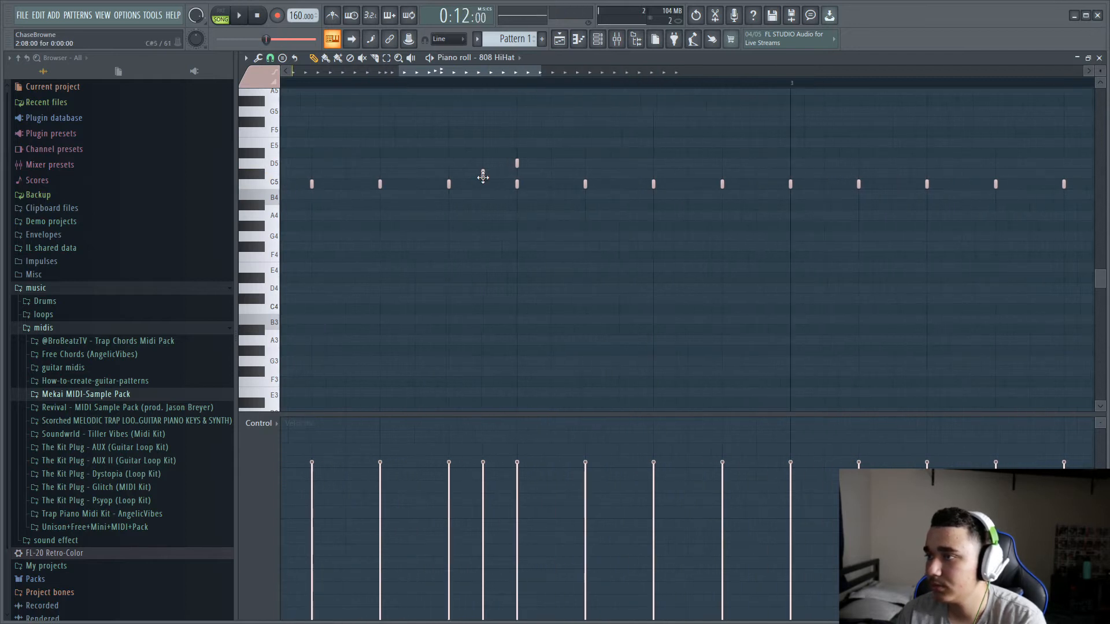
{"action": "left_click", "coordinate": [270, 58]}
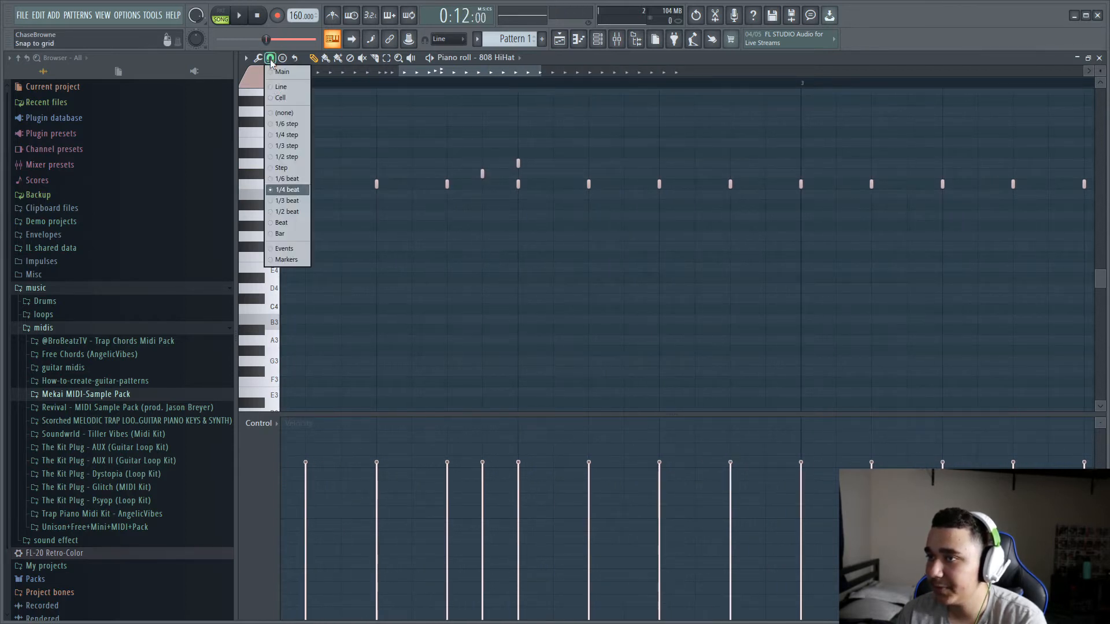
{"action": "left_click", "coordinate": [297, 181]}
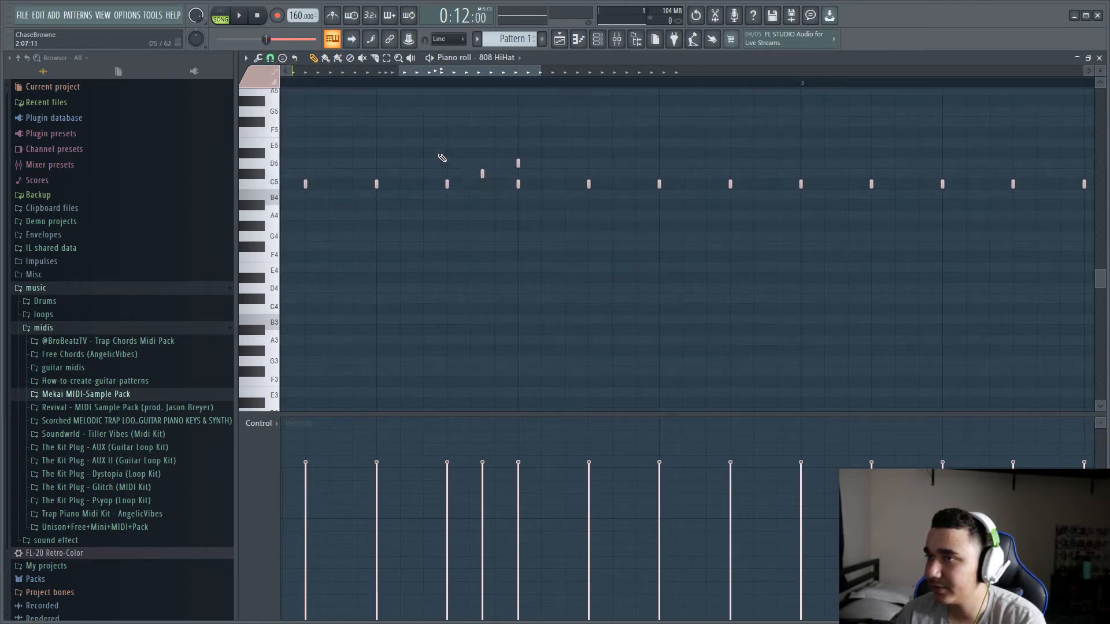
{"action": "left_click", "coordinate": [270, 60]}
{"action": "left_click", "coordinate": [294, 160]}
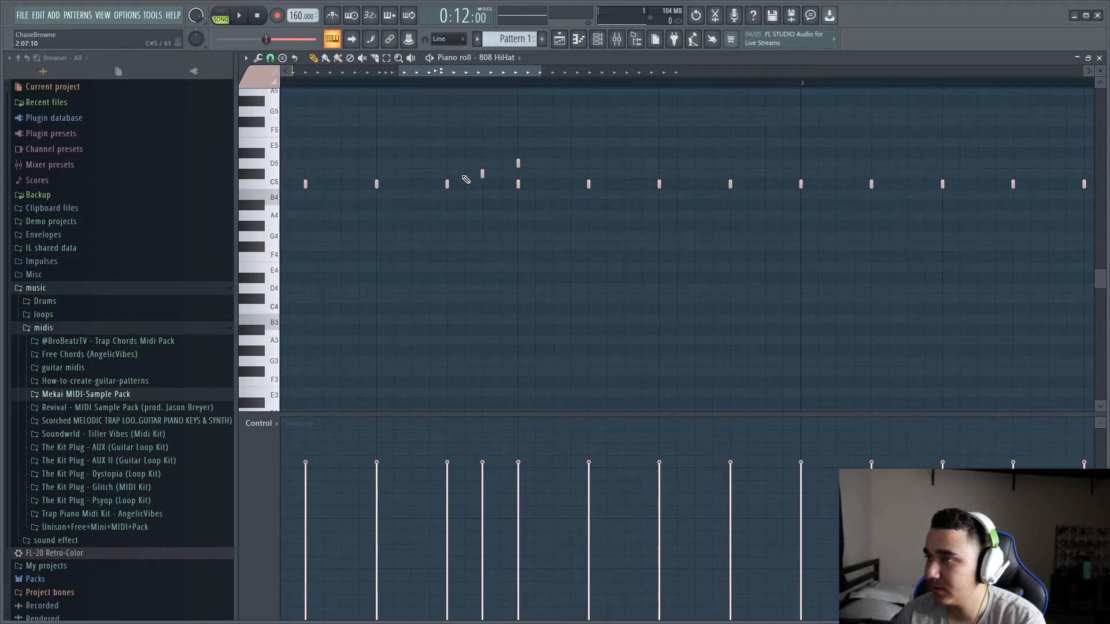
{"action": "left_click_drag", "start_coordinate": [482, 169], "coordinate": [483, 164]}
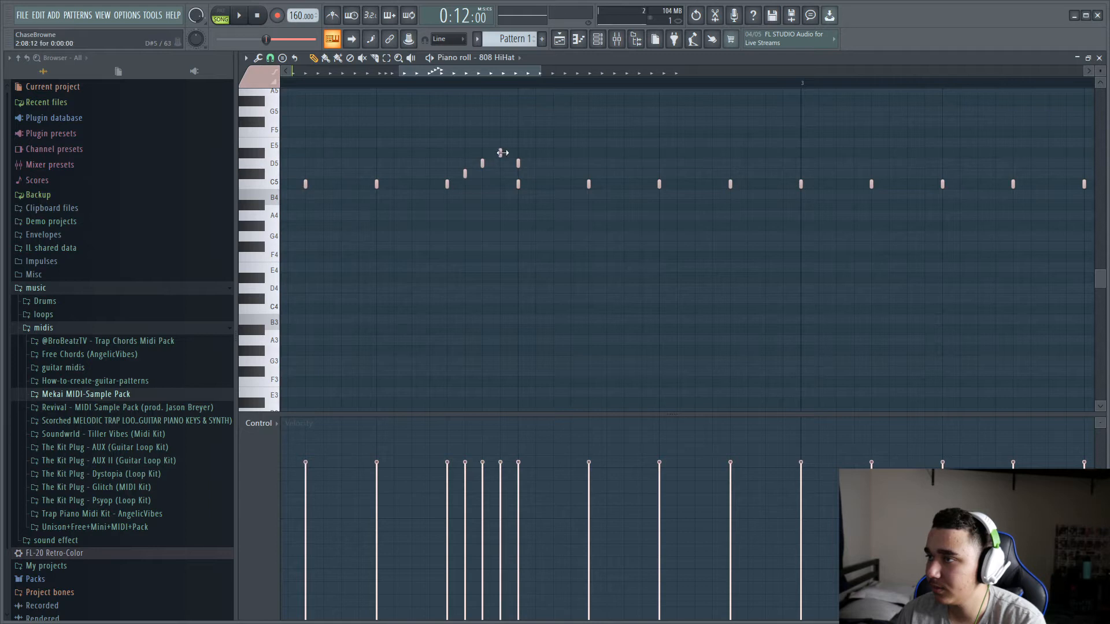
{"action": "key", "text": "space"}
{"action": "scroll", "coordinate": [519, 143], "scroll_direction": "down", "scroll_amount": 3}
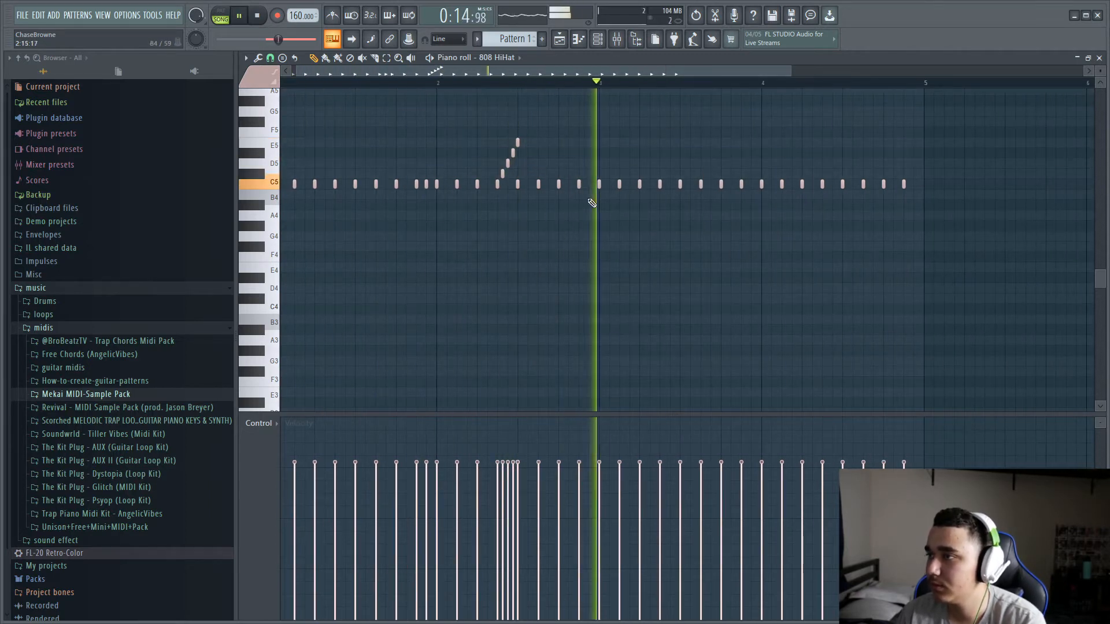
{"action": "key", "text": "space"}
Step: Add descending B4 and A#4 hi-hat notes in the first half of bar 3 and audition the section
{"action": "left_click", "coordinate": [650, 195]}
{"action": "key", "text": "space"}
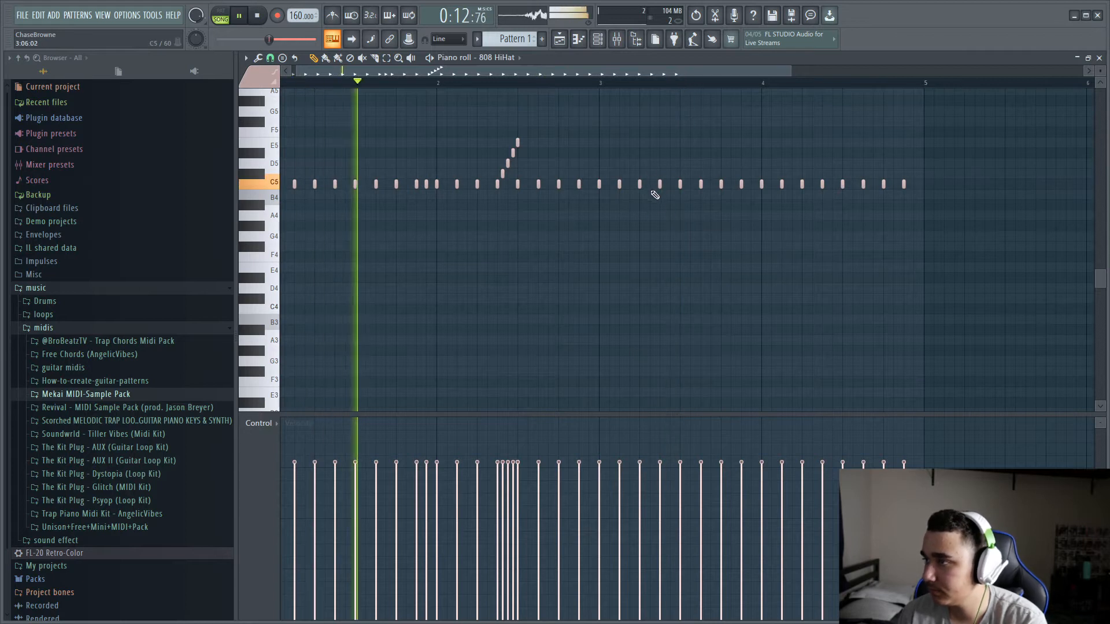
{"action": "left_click", "coordinate": [660, 205]}
{"action": "scroll", "coordinate": [682, 227], "scroll_direction": "up", "scroll_amount": 2}
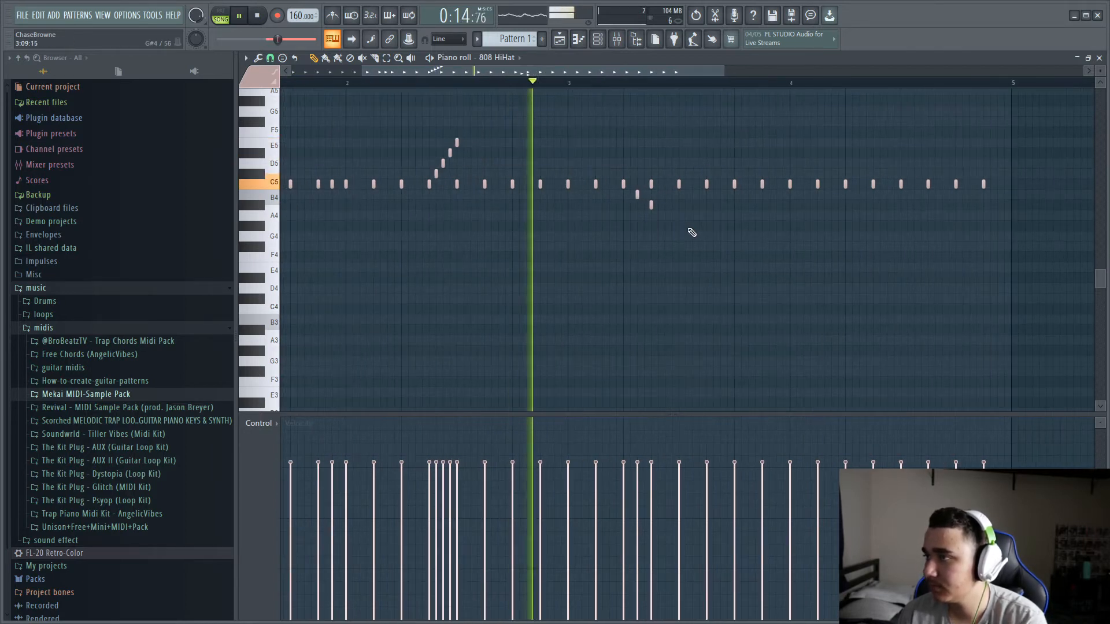
{"action": "key", "text": "space"}
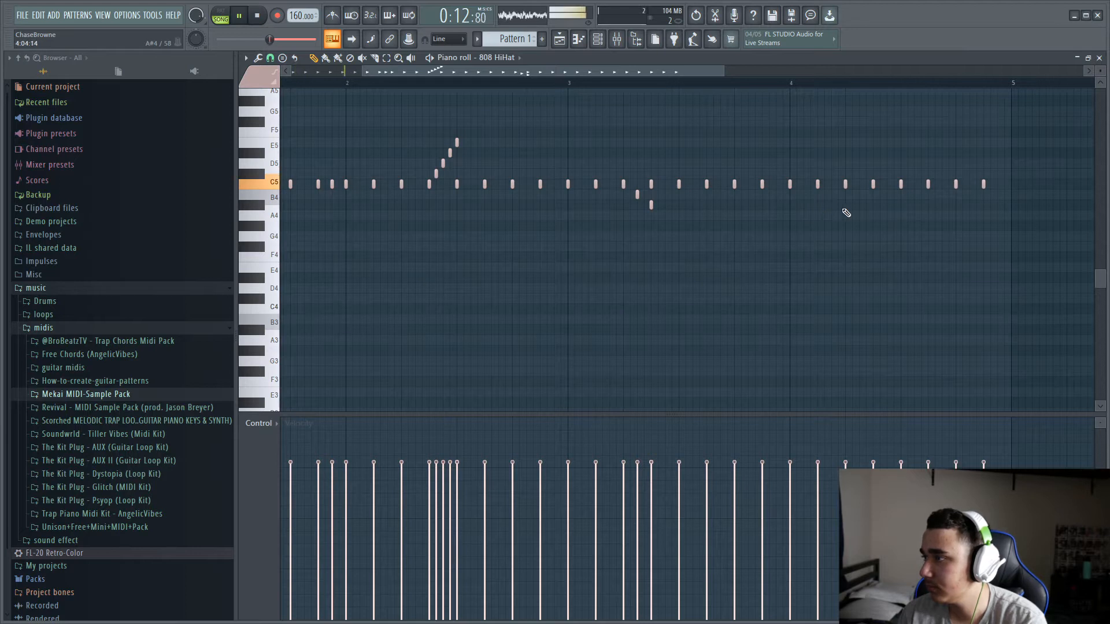
Step: Draw a descending hi-hat roll of B4, A#4, A4, G#4 and G4 in half-step spacing near the end of bar 4
{"action": "left_click", "coordinate": [957, 205]}
{"action": "scroll", "coordinate": [962, 207], "scroll_direction": "up", "scroll_amount": 2}
{"action": "key", "text": "space"}
{"action": "right_click", "coordinate": [941, 205]}
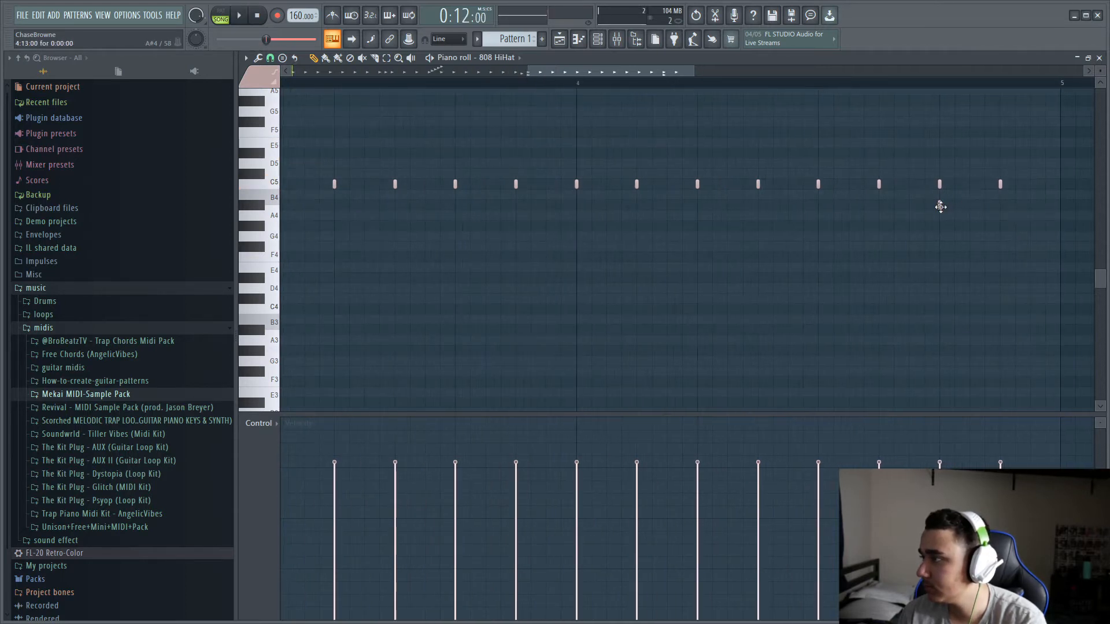
{"action": "left_click_drag", "start_coordinate": [958, 204], "coordinate": [962, 200]}
{"action": "left_click", "coordinate": [985, 216]}
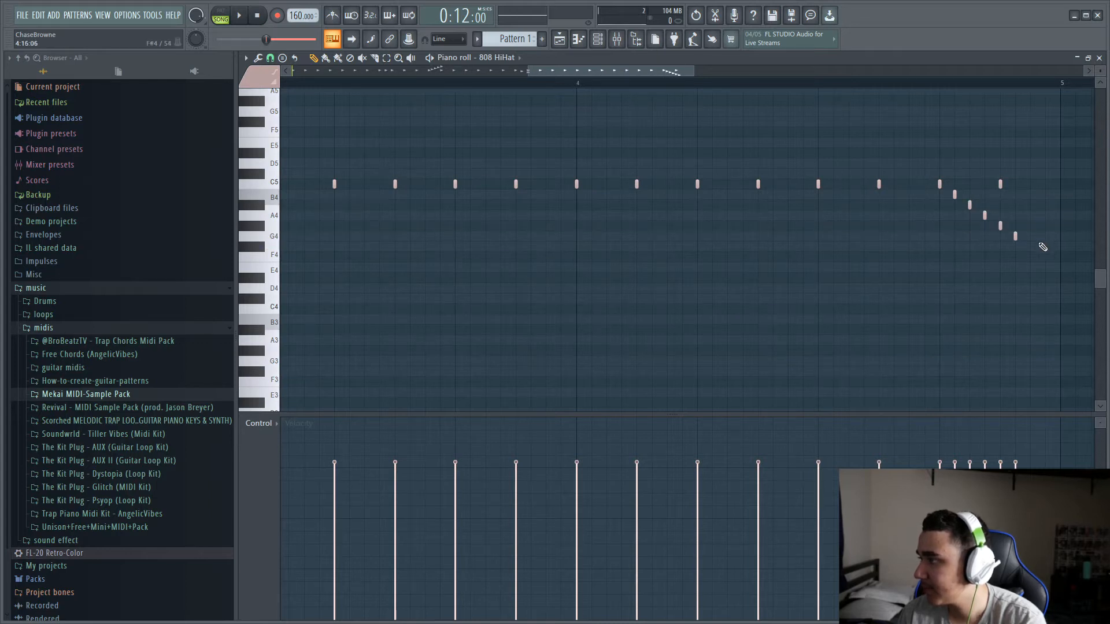
Step: Play the section to hear all the hi-hat rolls across the four bars
{"action": "scroll", "coordinate": [1047, 247], "scroll_direction": "down", "scroll_amount": 3}
{"action": "scroll", "coordinate": [1046, 247], "scroll_direction": "down", "scroll_amount": 1}
{"action": "scroll", "coordinate": [1046, 247], "scroll_direction": "up", "scroll_amount": 5}
{"action": "key", "text": "space"}
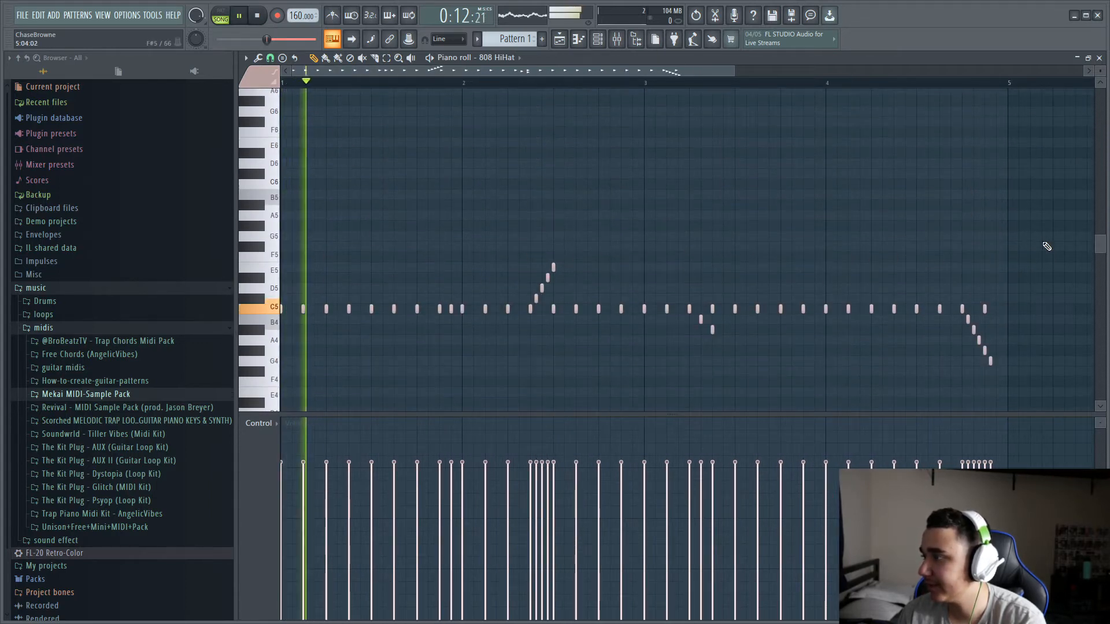
{"action": "scroll", "coordinate": [1038, 252], "scroll_direction": "down", "scroll_amount": 2}
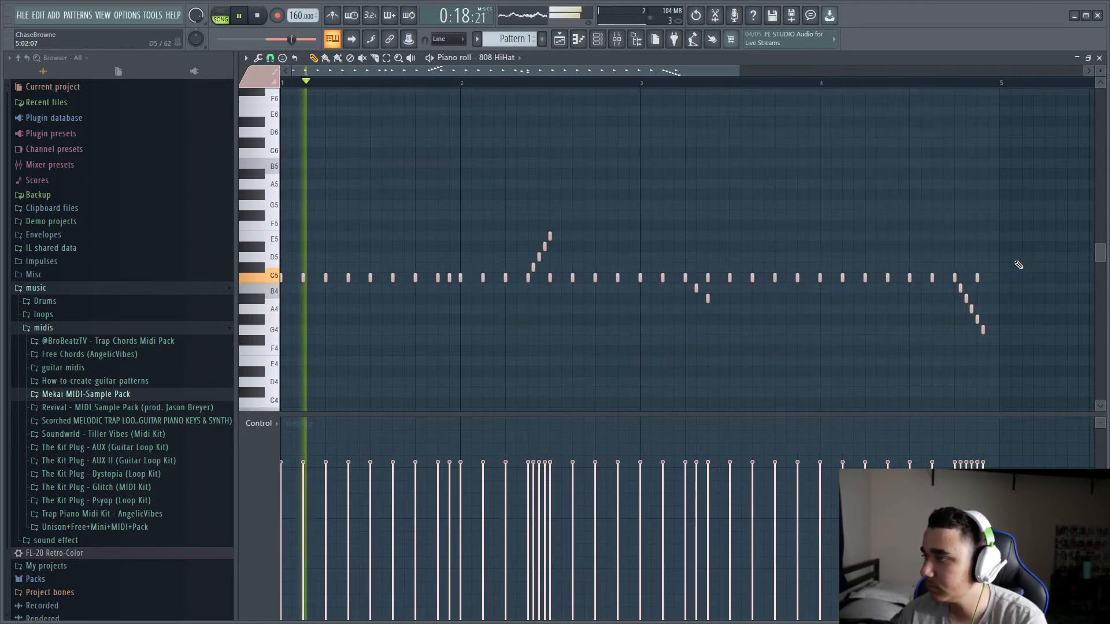
Step: Shift the bar 4 descending roll to follow the bar's last C5 hit and delete its G#4 and G4 notes
{"action": "scroll", "coordinate": [849, 348], "scroll_direction": "up", "scroll_amount": 5}
{"action": "left_click_drag", "start_coordinate": [882, 365], "coordinate": [762, 288]}
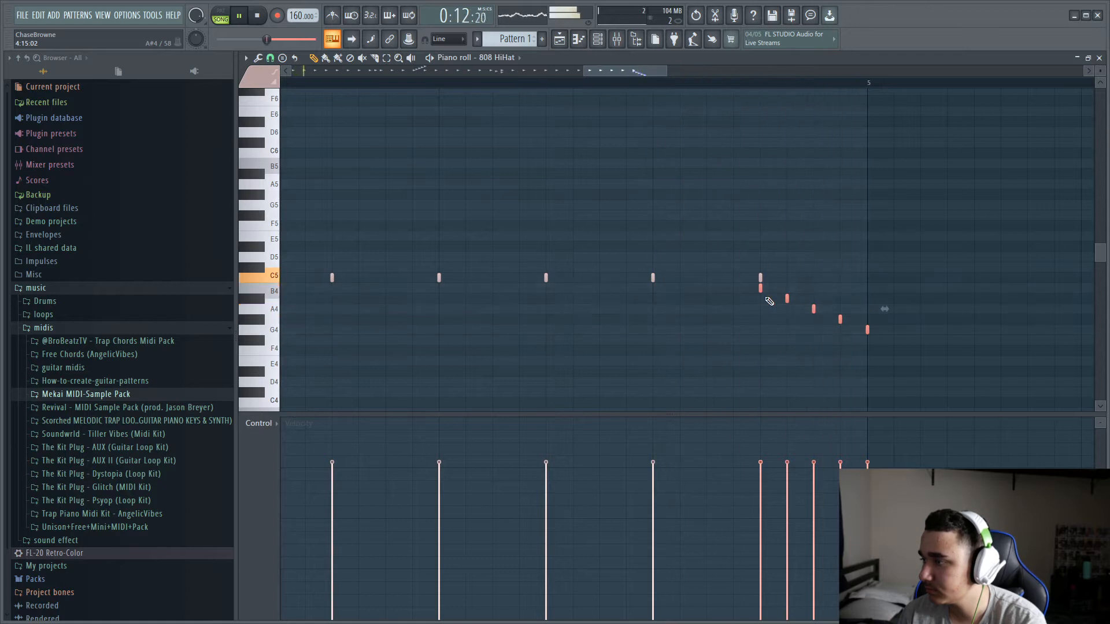
{"action": "right_click", "coordinate": [893, 329]}
{"action": "right_click", "coordinate": [867, 319]}
{"action": "scroll", "coordinate": [879, 323], "scroll_direction": "down", "scroll_amount": 4, "text": "ctrl"}
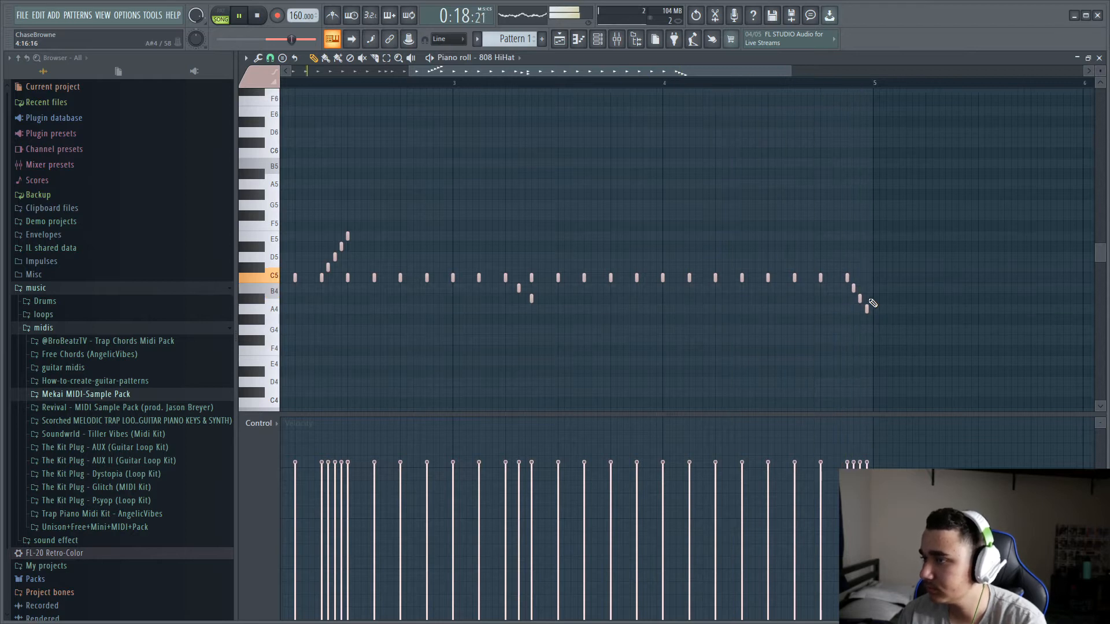
Step: Add C5 hi-hat notes in the second half of bar 3 to form a half-step roll and play the section
{"action": "scroll", "coordinate": [860, 297], "scroll_direction": "down", "scroll_amount": 3, "text": "ctrl"}
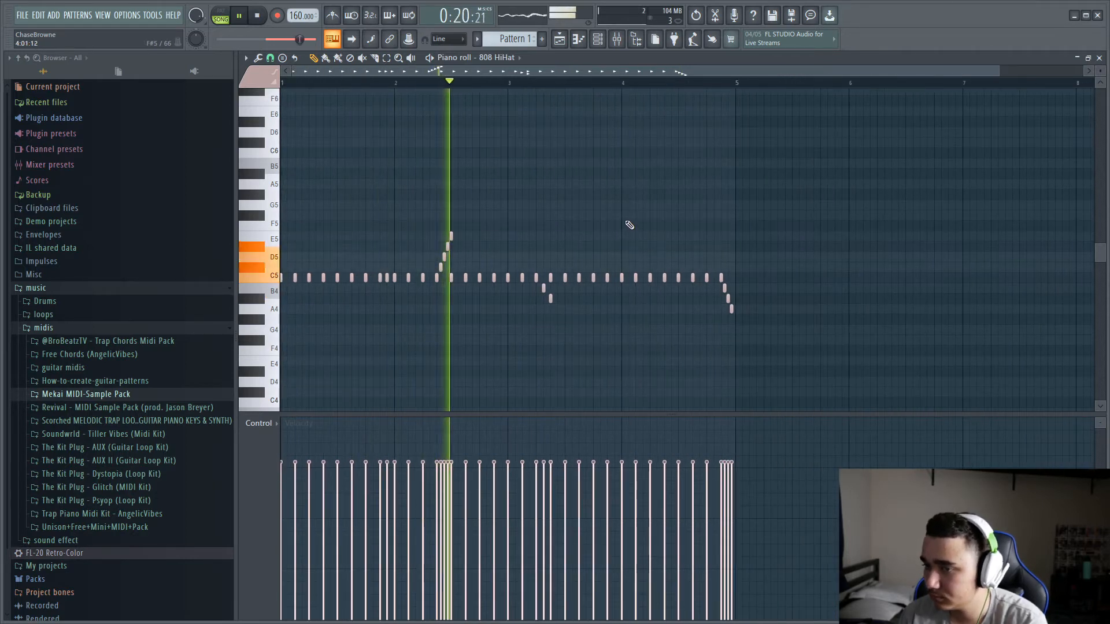
{"action": "scroll", "coordinate": [614, 322], "scroll_direction": "up", "scroll_amount": 2, "text": "ctrl"}
{"action": "scroll", "coordinate": [614, 322], "scroll_direction": "up", "scroll_amount": 3}
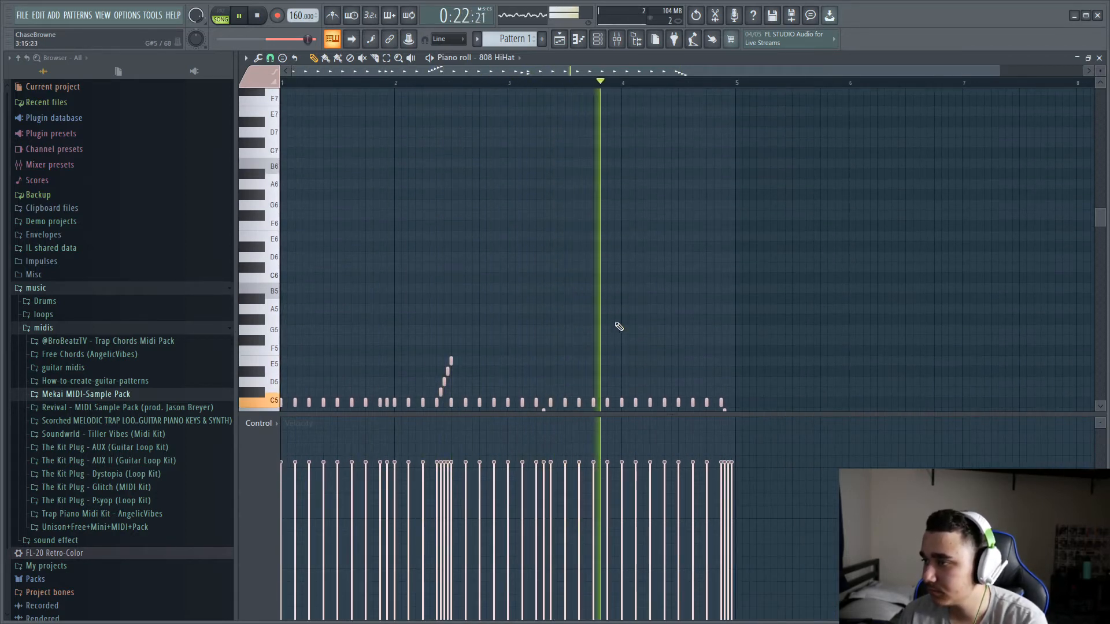
{"action": "scroll", "coordinate": [607, 266], "scroll_direction": "down", "scroll_amount": 5}
{"action": "scroll", "coordinate": [592, 220], "scroll_direction": "up", "scroll_amount": 2, "text": "ctrl"}
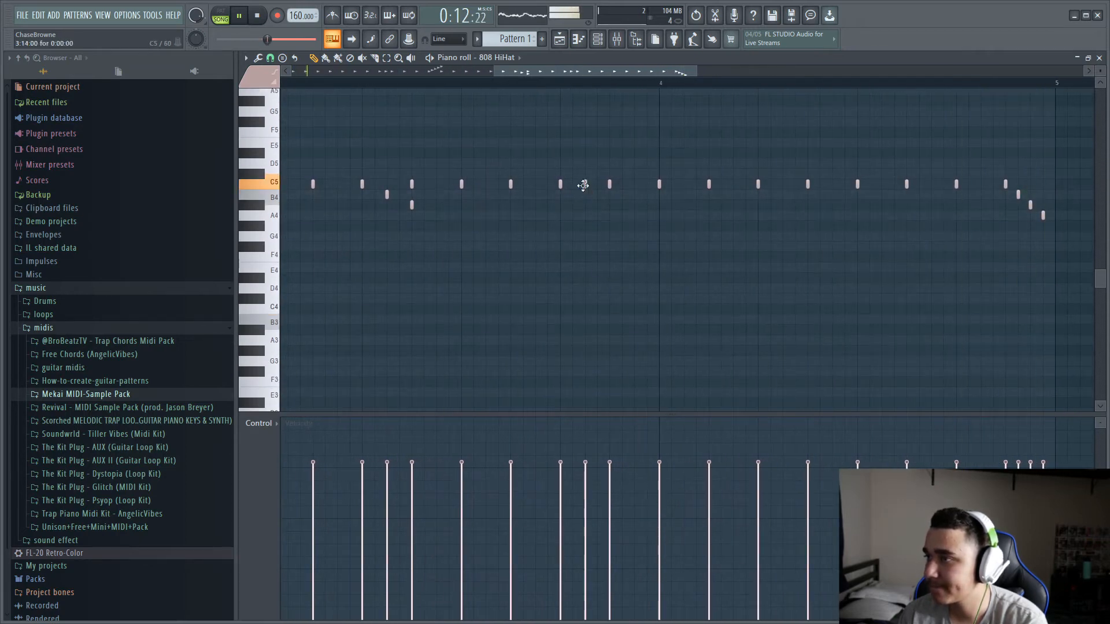
{"action": "scroll", "coordinate": [590, 243], "scroll_direction": "down", "scroll_amount": 2, "text": "ctrl"}
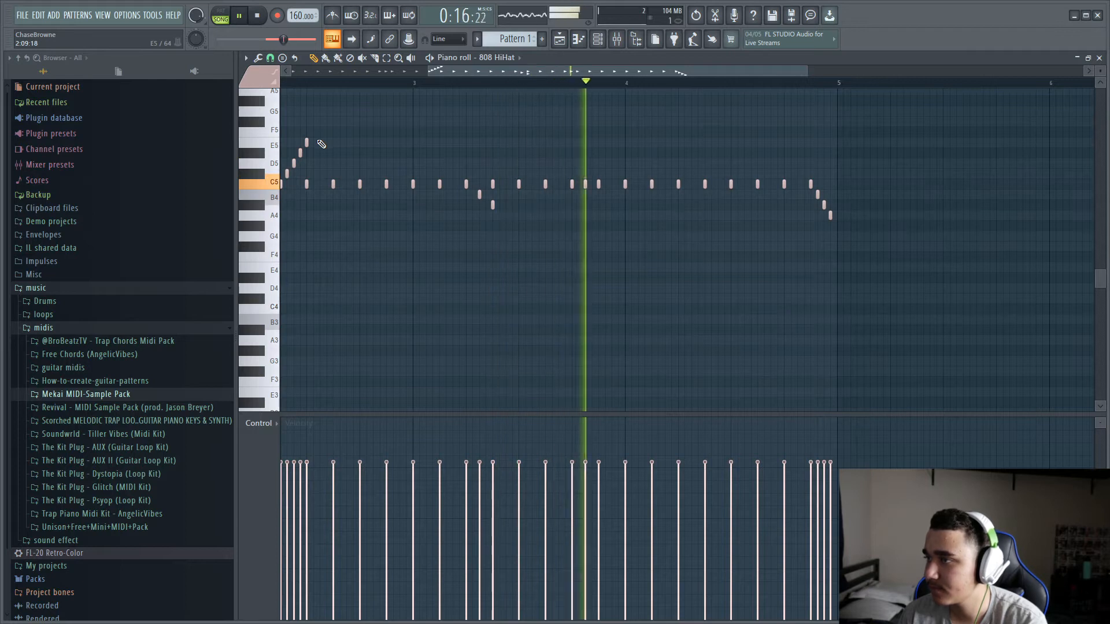
{"action": "scroll", "coordinate": [581, 205], "scroll_direction": "up", "scroll_amount": 2, "text": "ctrl"}
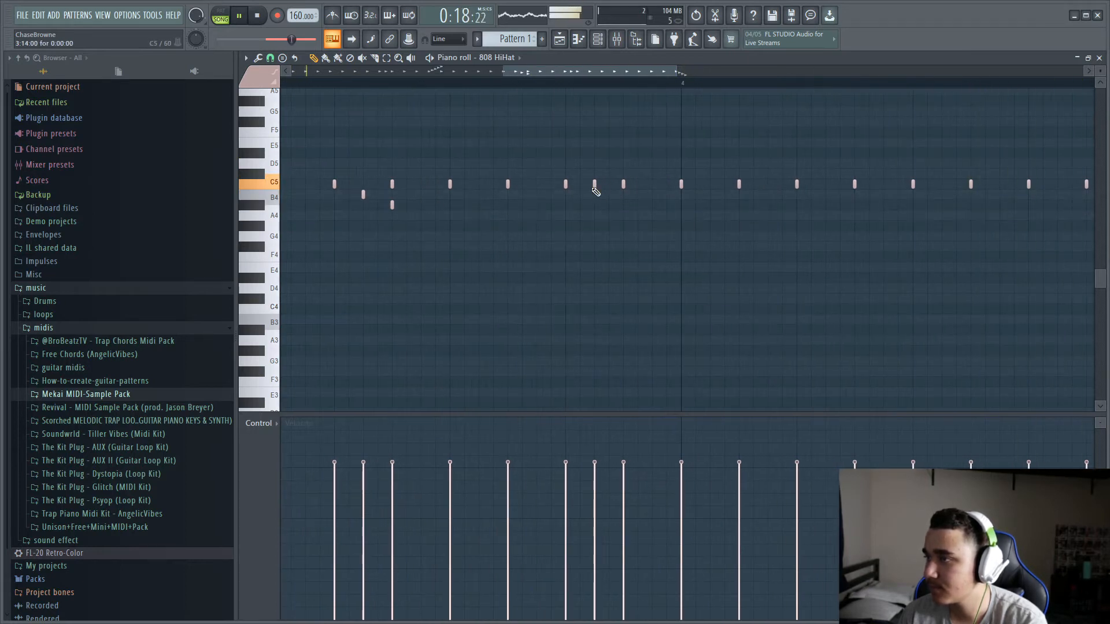
{"action": "scroll", "coordinate": [655, 240], "scroll_direction": "down", "scroll_amount": 3, "text": "ctrl"}
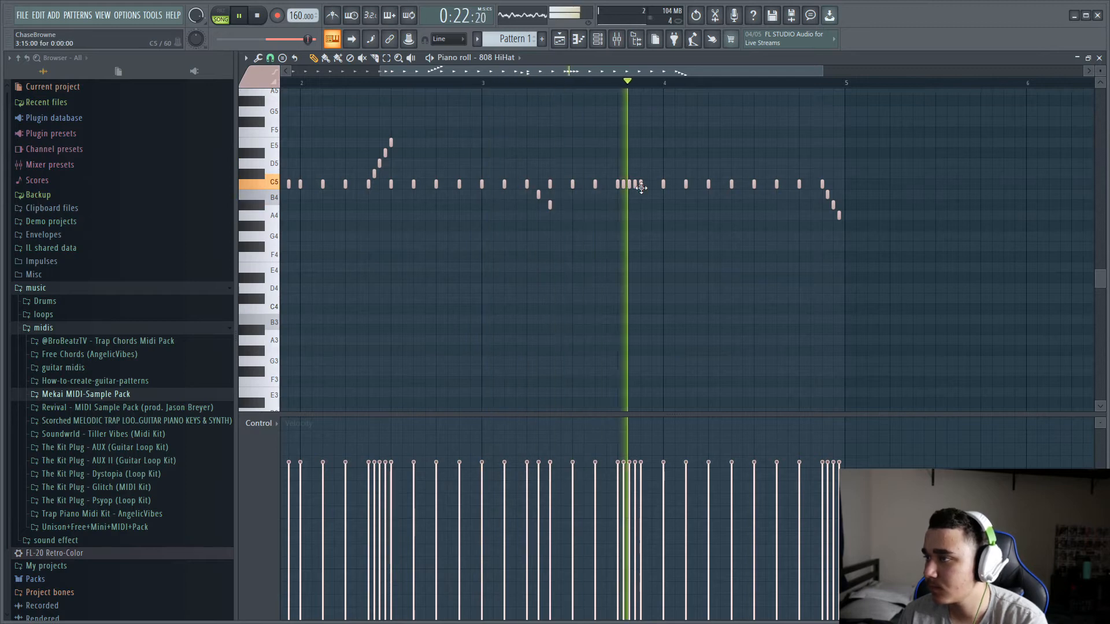
{"action": "scroll", "coordinate": [642, 168], "scroll_direction": "down", "scroll_amount": 2, "text": "ctrl"}
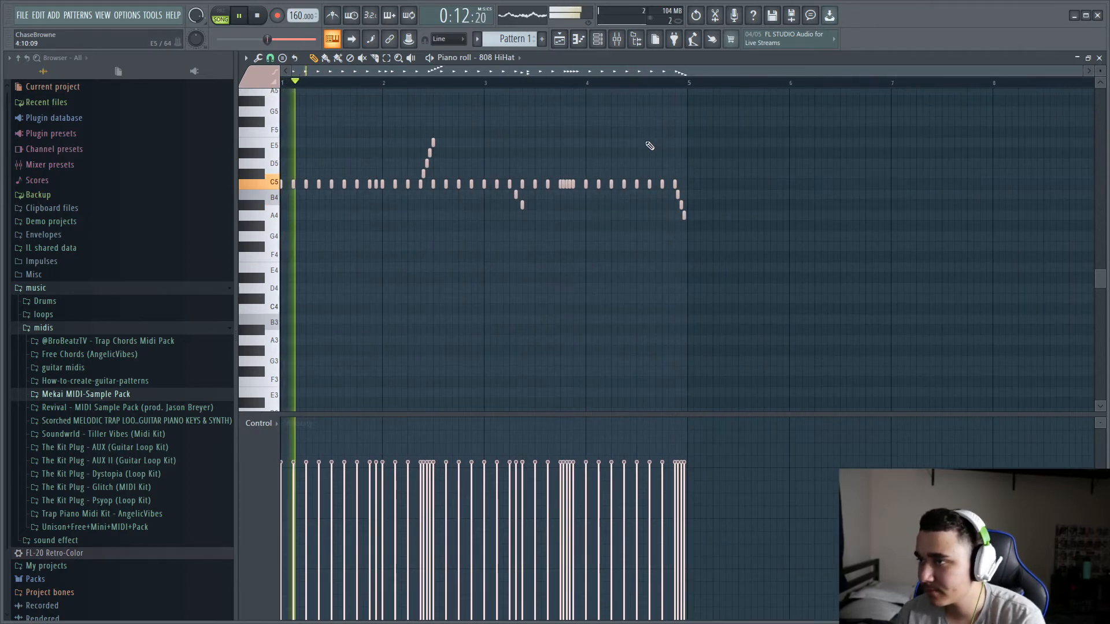
{"action": "key", "text": "space"}
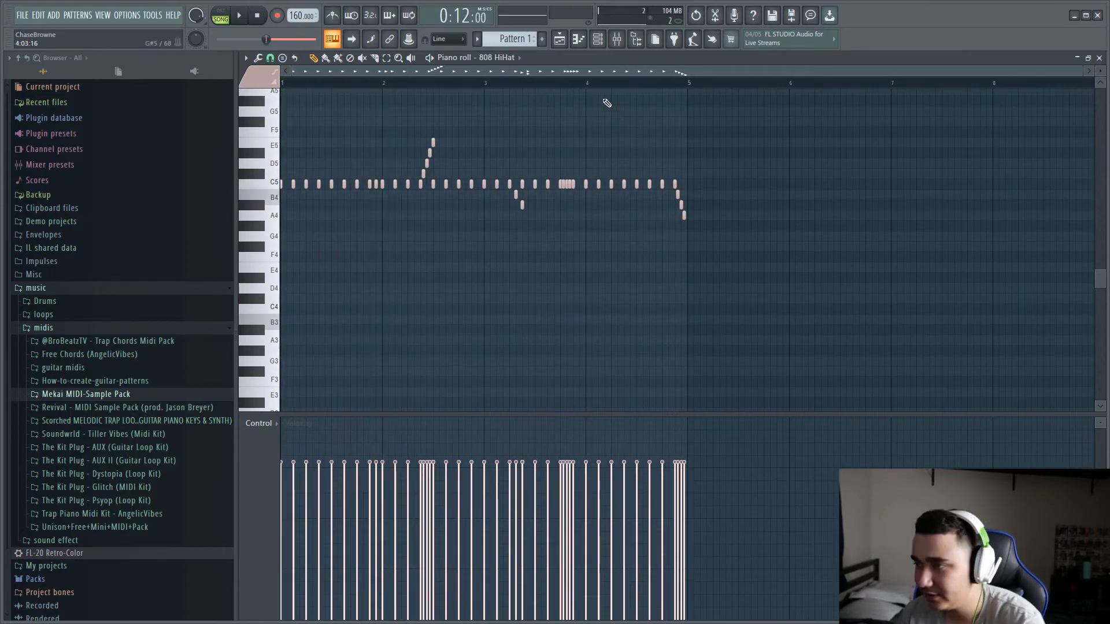
{"action": "scroll", "coordinate": [572, 196], "scroll_direction": "up", "scroll_amount": 3}
{"action": "scroll", "coordinate": [560, 190], "scroll_direction": "up", "scroll_amount": 3, "text": "ctrl"}
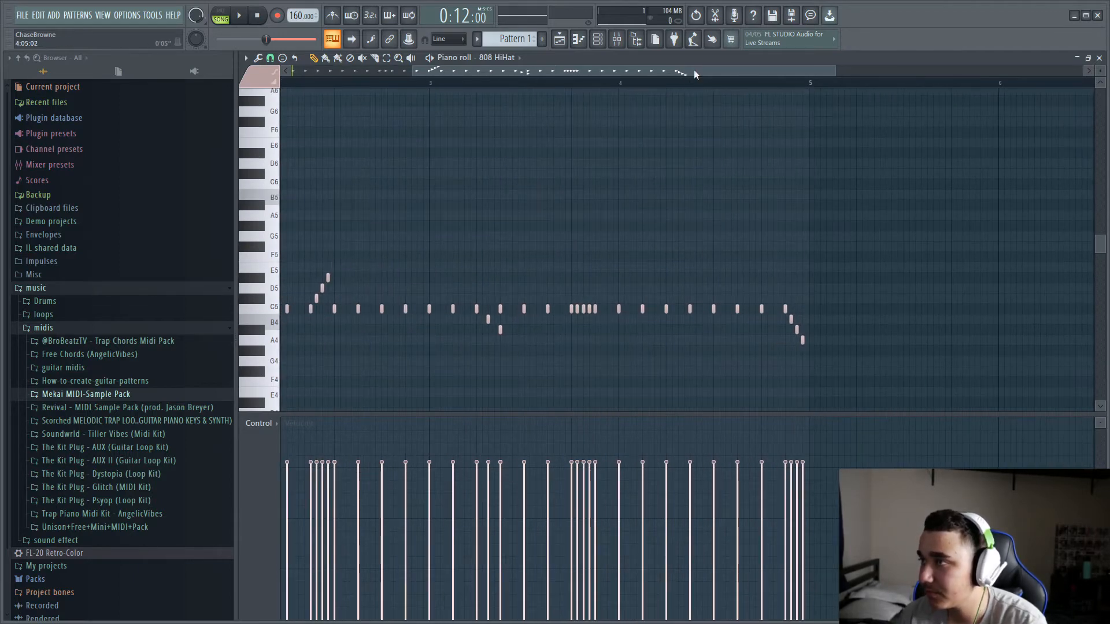
{"action": "left_click_drag", "start_coordinate": [634, 74], "coordinate": [495, 74]}
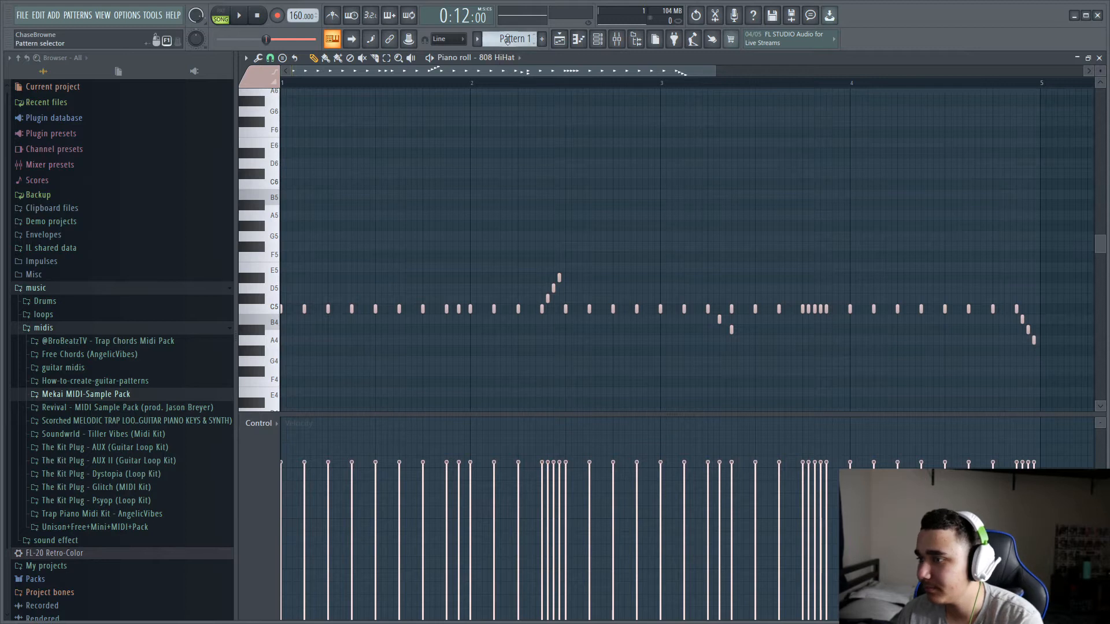
{"action": "left_click_drag", "start_coordinate": [504, 413], "coordinate": [501, 448]}
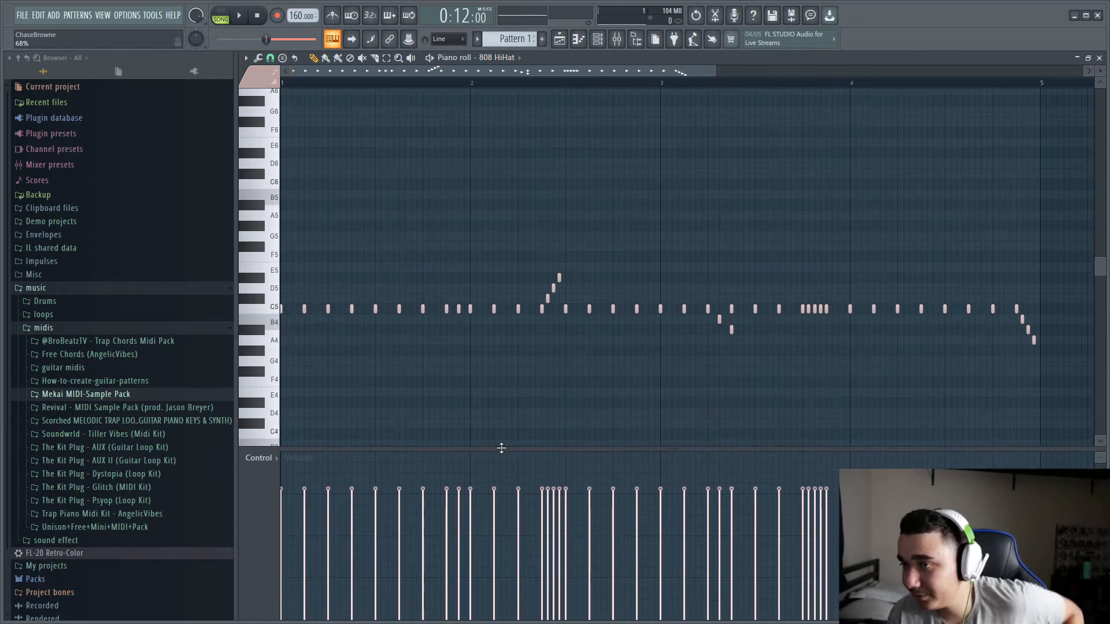
Step: Load the Kick #9 MIDI pattern from the 'Anti Social' drum MIDI kit onto the 808 Kick channel
{"action": "left_click", "coordinate": [598, 40]}
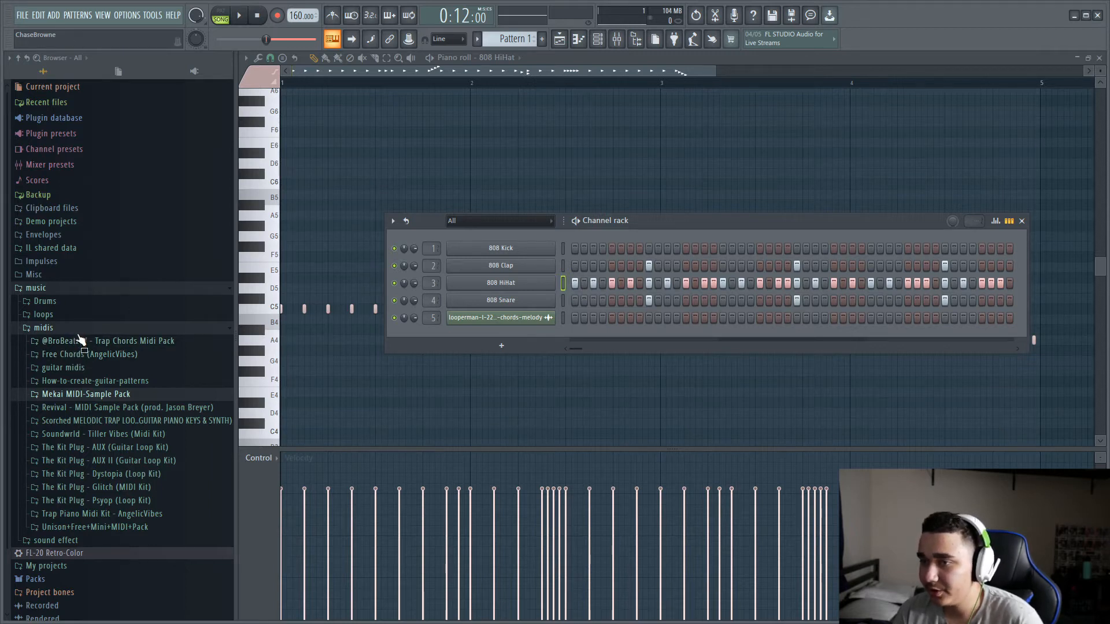
{"action": "left_click", "coordinate": [104, 301]}
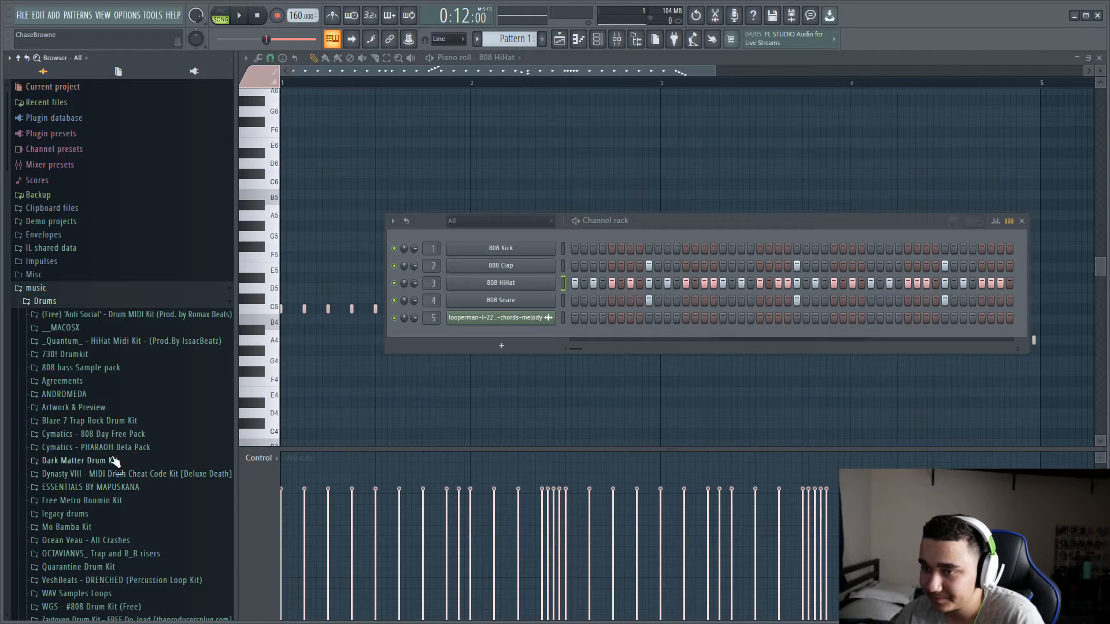
{"action": "left_click", "coordinate": [116, 317]}
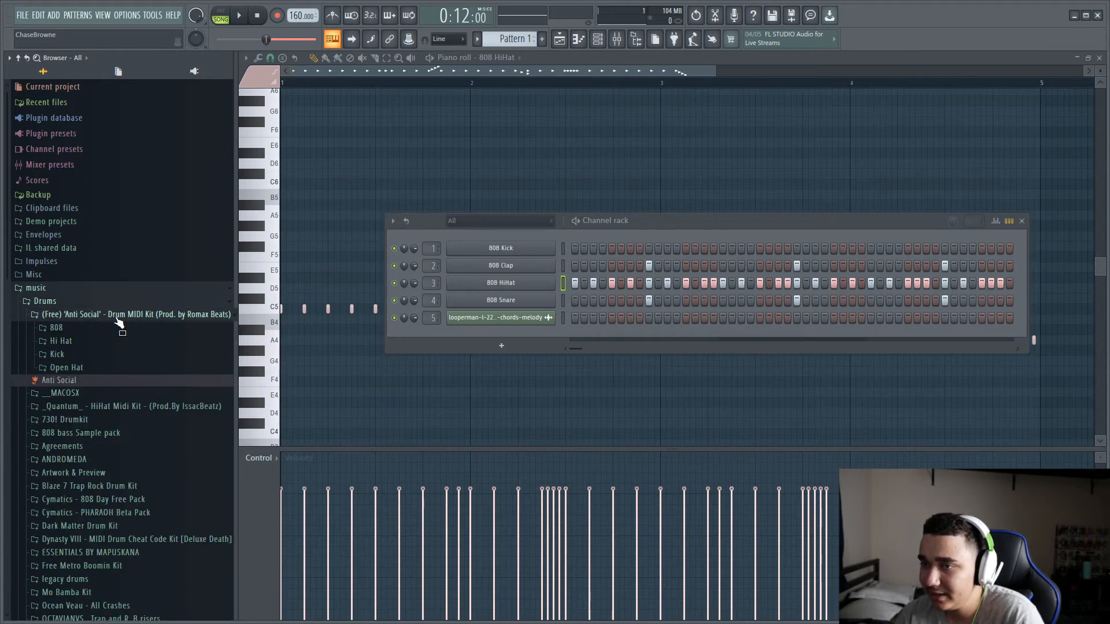
{"action": "left_click", "coordinate": [60, 356]}
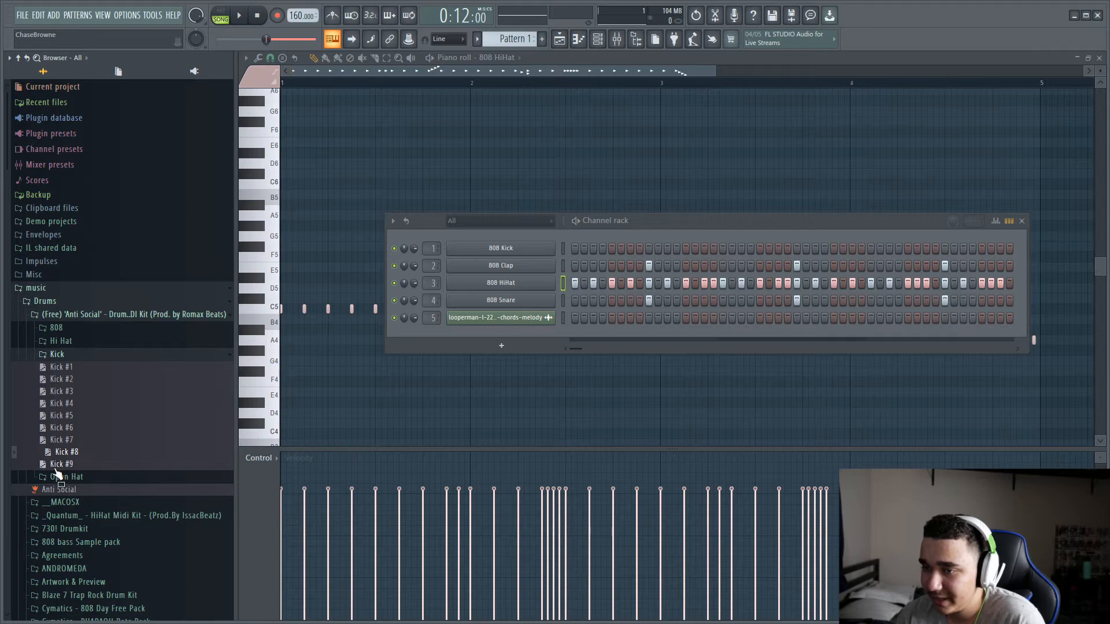
{"action": "left_click_drag", "start_coordinate": [58, 463], "coordinate": [614, 242]}
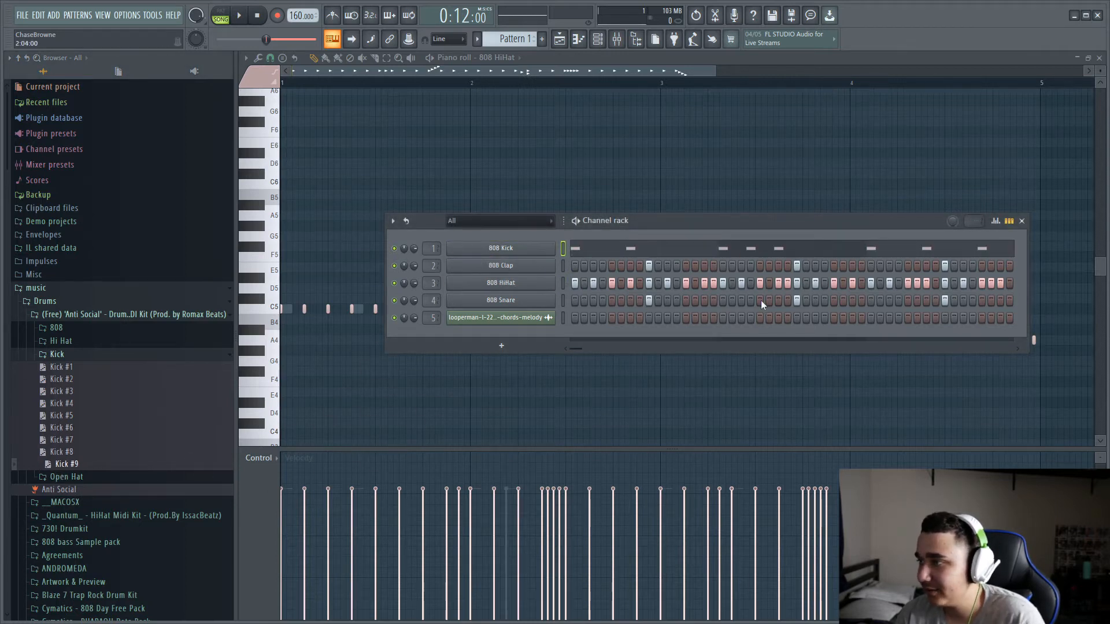
Step: Replace the 808 Kick channel's pattern with the kit's Kick #1 MIDI and play the section
{"action": "left_click_drag", "start_coordinate": [58, 368], "coordinate": [500, 248]}
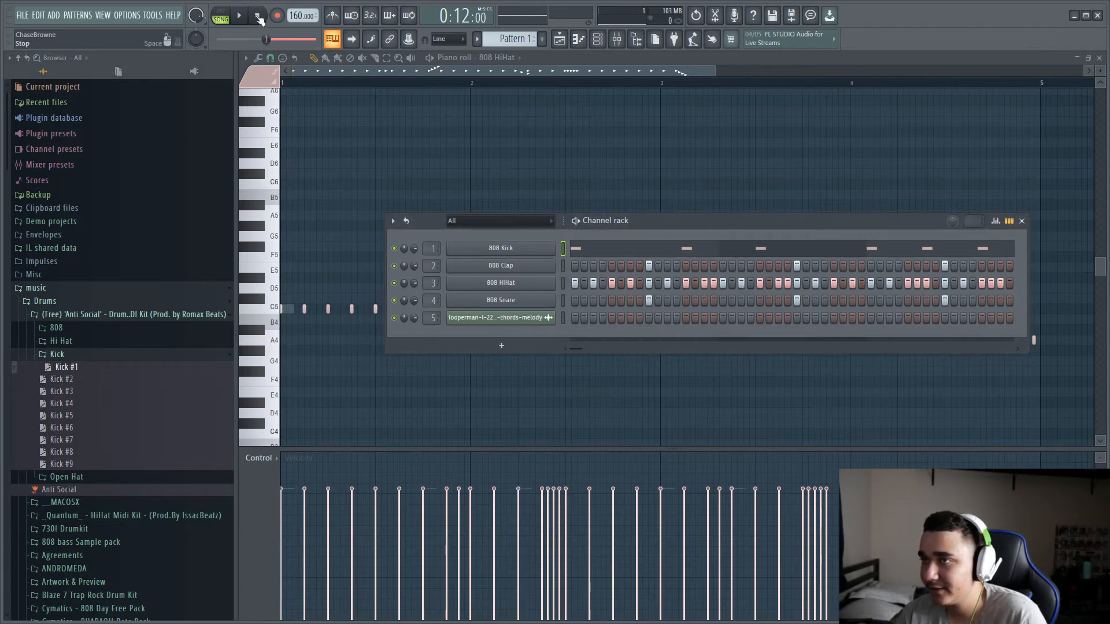
{"action": "left_click", "coordinate": [239, 18]}
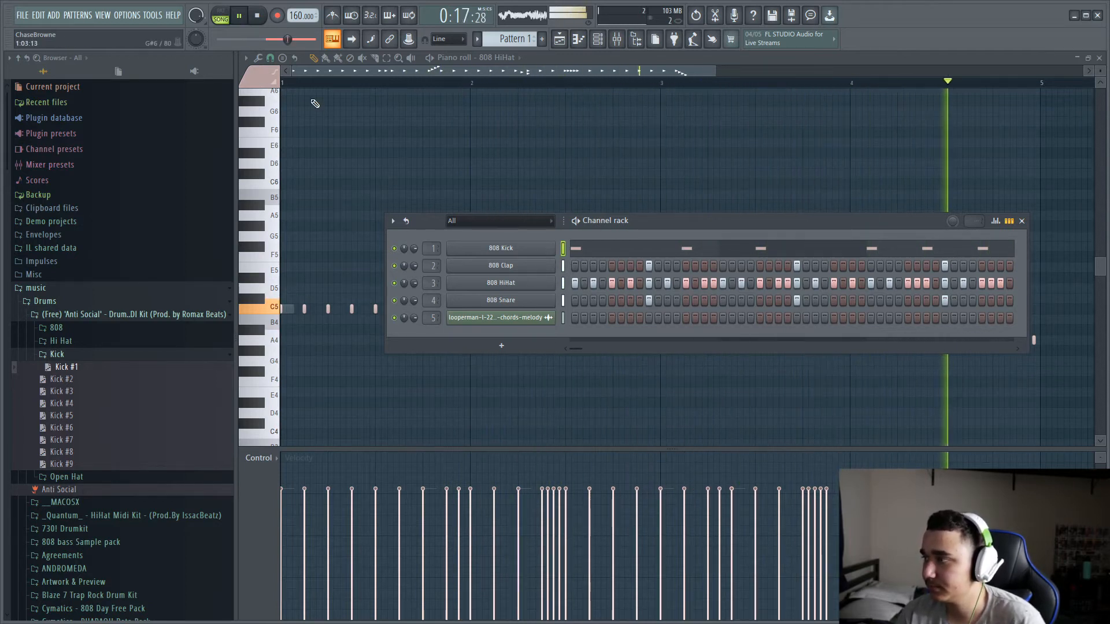
{"action": "key", "text": "space"}
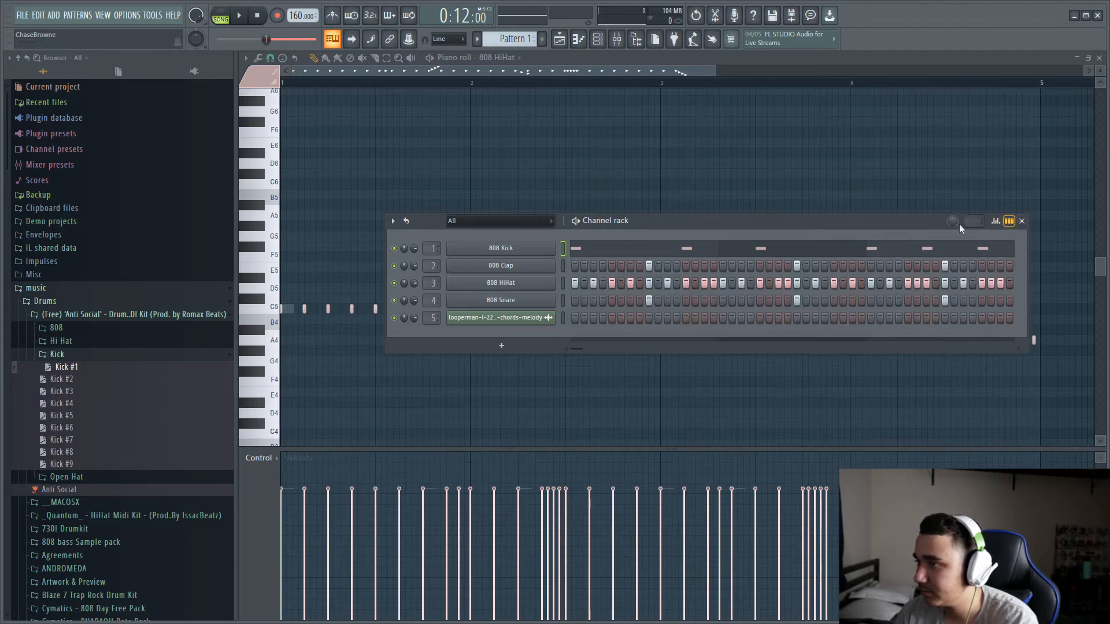
Step: Open the 808 Kick channel's notes in the piano roll and set the grid snap to 1/3 beat
{"action": "right_click", "coordinate": [523, 254]}
{"action": "left_click", "coordinate": [584, 251]}
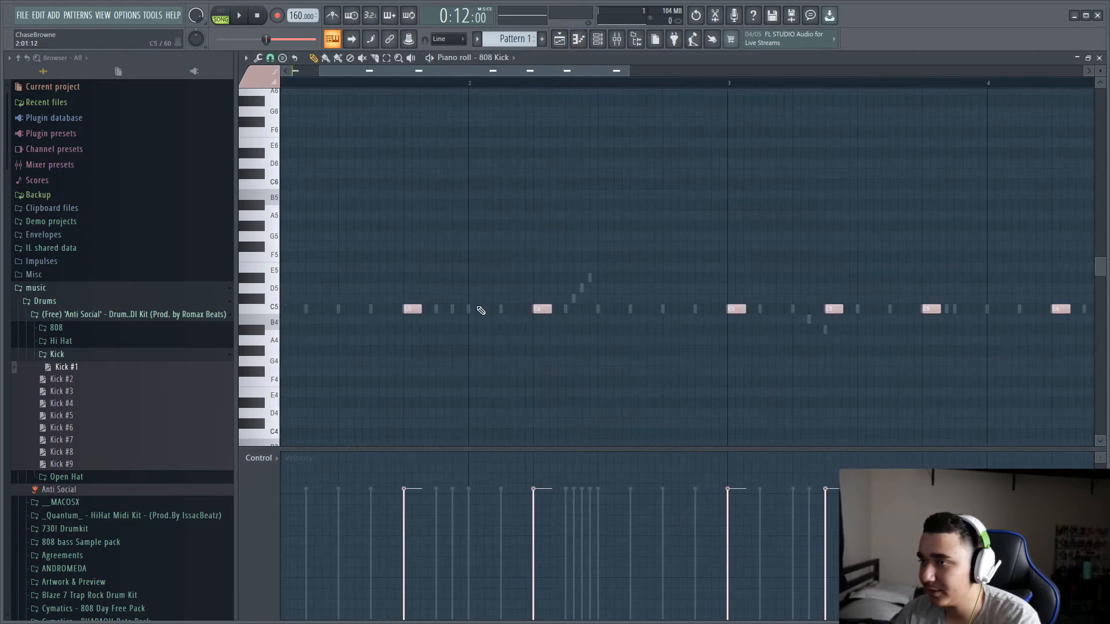
{"action": "left_click", "coordinate": [270, 58]}
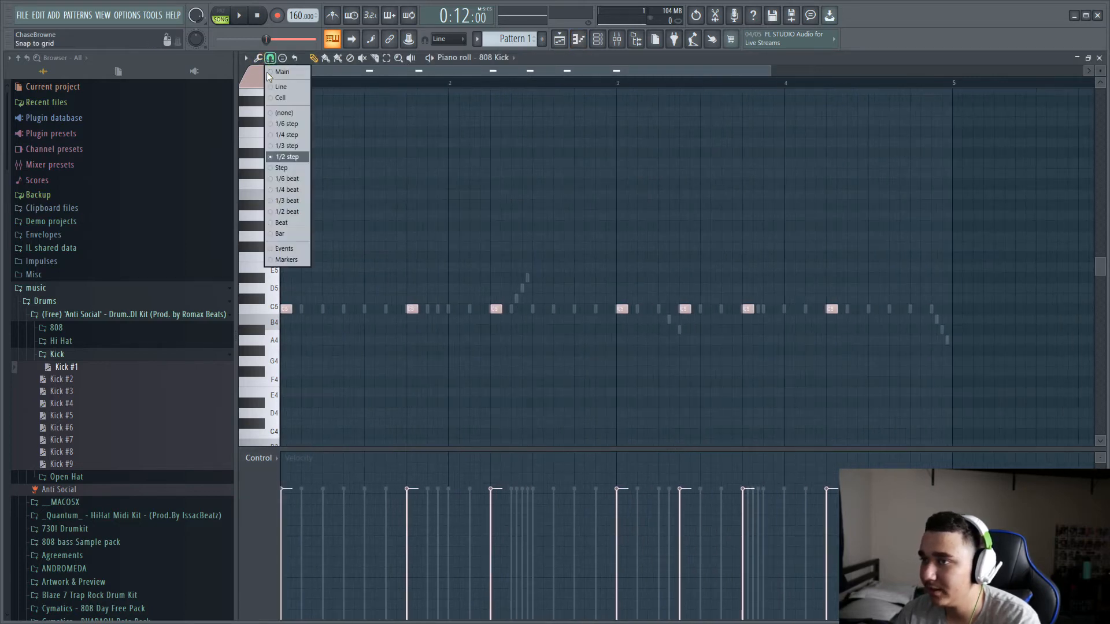
{"action": "left_click", "coordinate": [289, 203]}
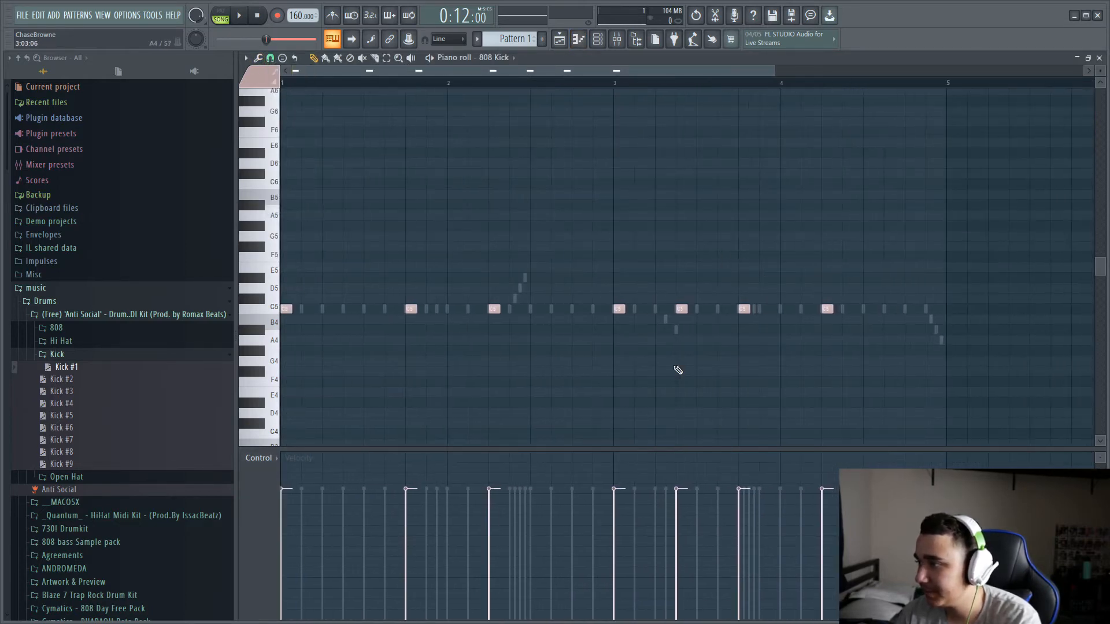
Step: Audition the 808 Kick sound at C5, D5, E5 and several lower pitches
{"action": "left_click", "coordinate": [277, 308]}
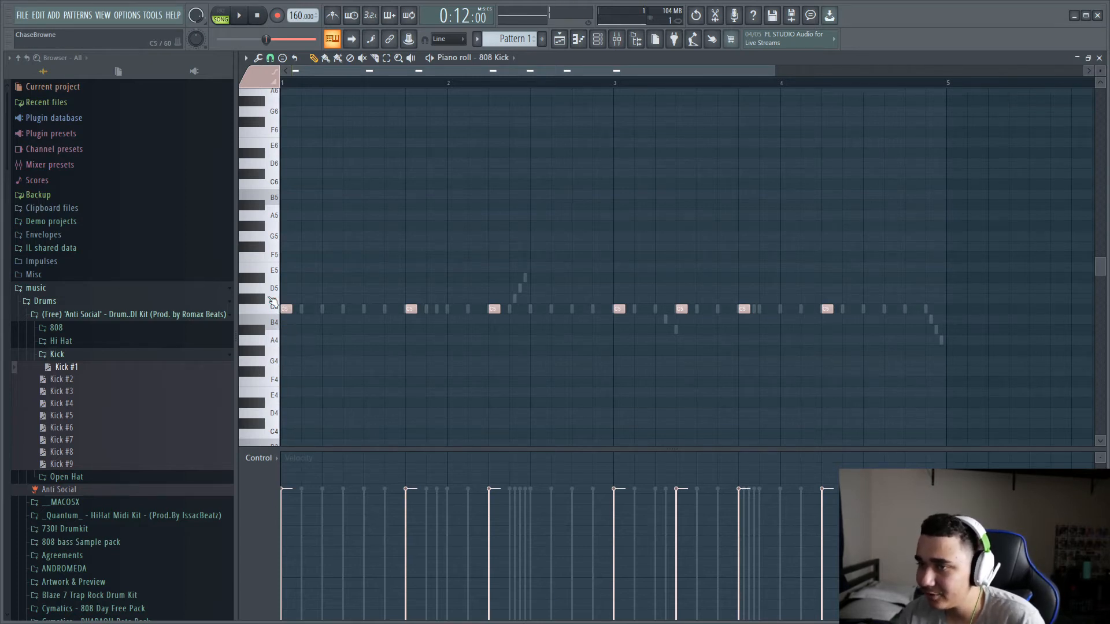
{"action": "left_click", "coordinate": [265, 303]}
{"action": "left_click", "coordinate": [273, 310]}
{"action": "left_click", "coordinate": [272, 291]}
{"action": "left_click", "coordinate": [272, 268]}
{"action": "left_click", "coordinate": [274, 313]}
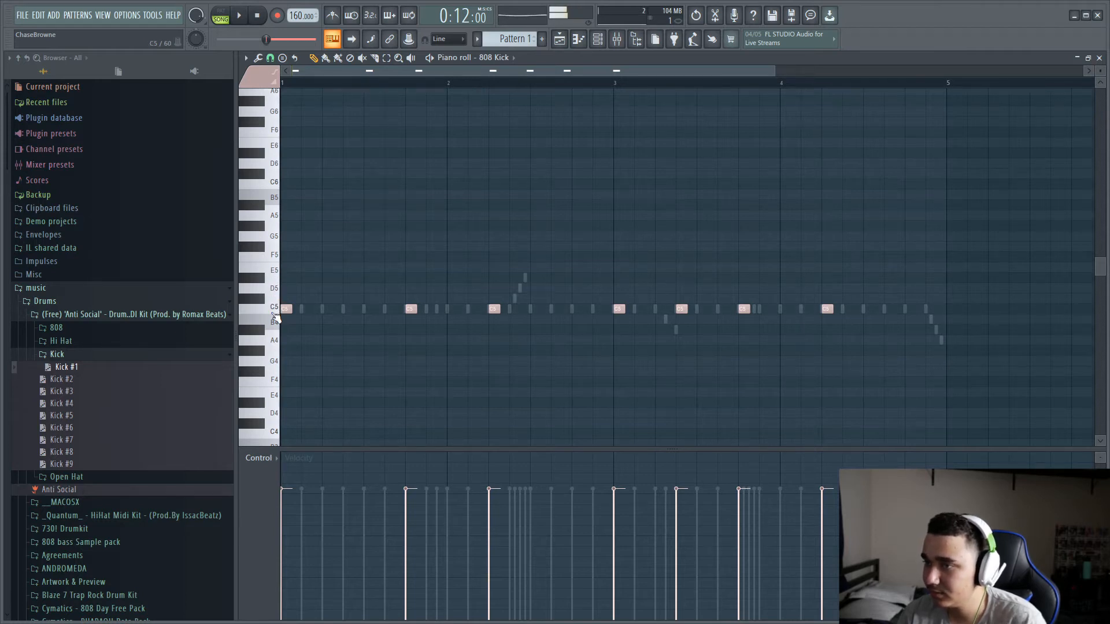
{"action": "scroll", "coordinate": [269, 351], "scroll_direction": "down", "scroll_amount": 4}
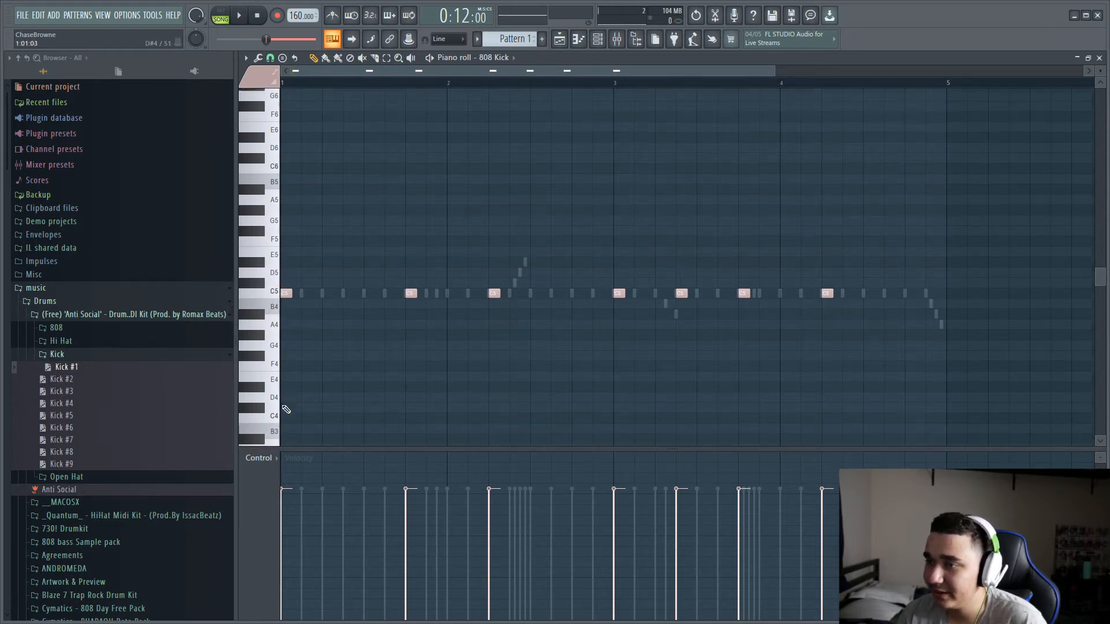
{"action": "left_click", "coordinate": [276, 337]}
{"action": "left_click", "coordinate": [275, 321]}
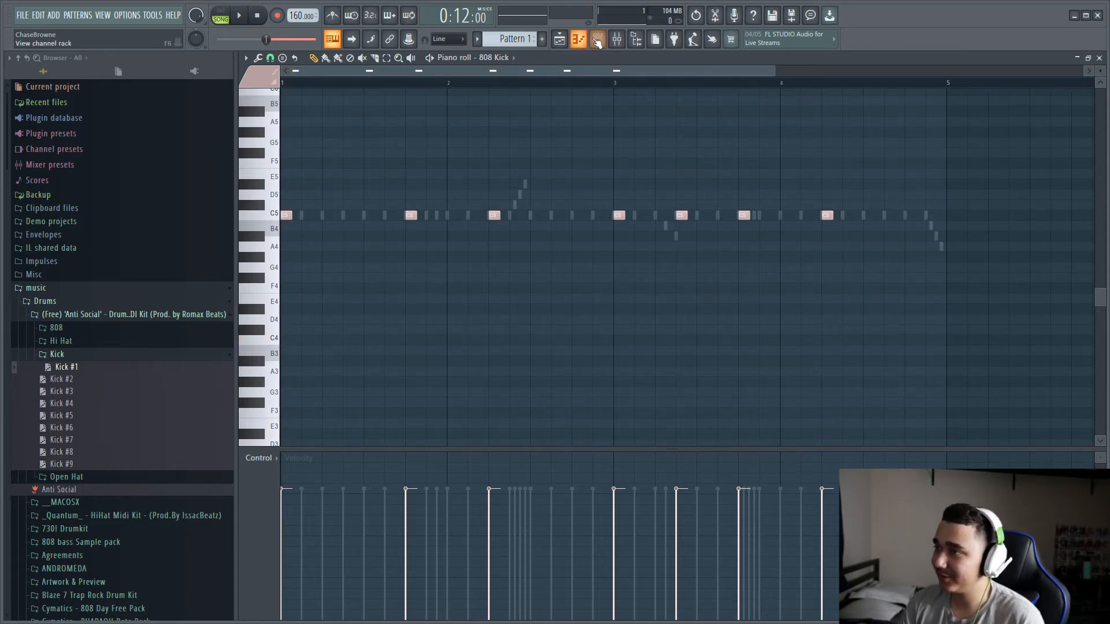
Step: Switch to the playlist arrangement and briefly play the looped section from bar 9
{"action": "left_click", "coordinate": [598, 39]}
{"action": "left_click", "coordinate": [559, 39]}
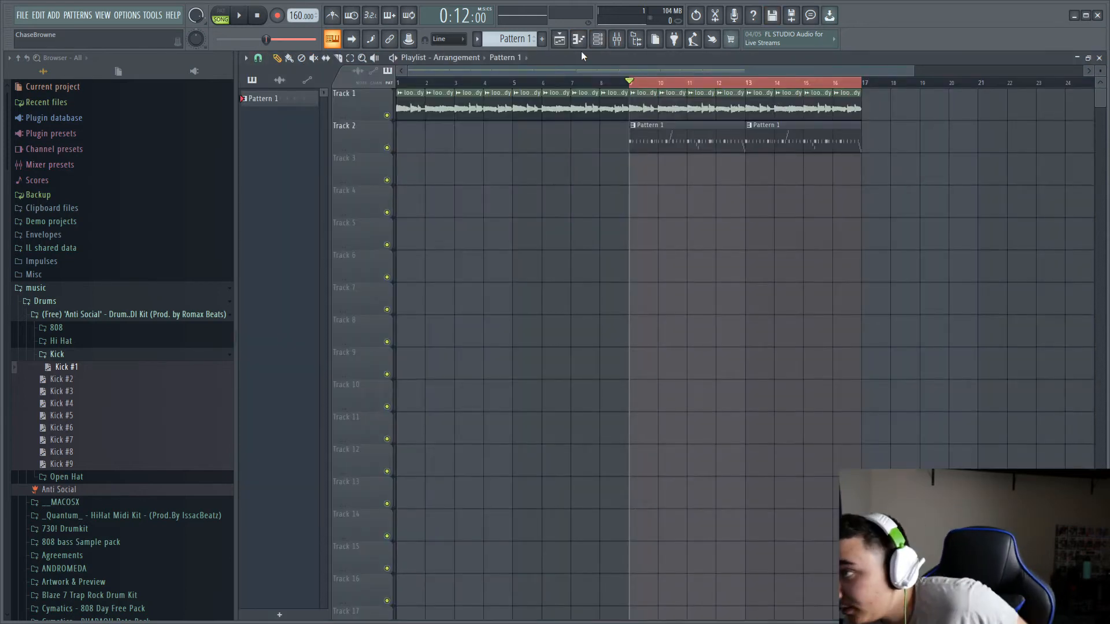
{"action": "key", "text": "space"}
{"action": "key", "text": "space"}
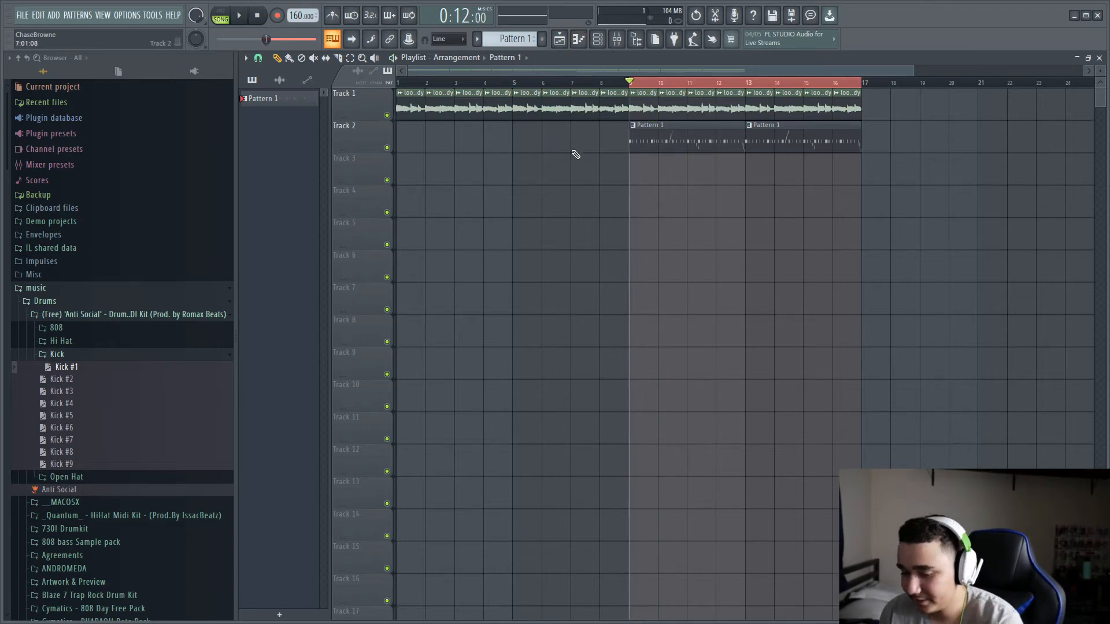
Step: Open the channel rack, collapse the Anti Social kit folders and list the drum kits in the music library's Drums folder
{"action": "left_click", "coordinate": [598, 41]}
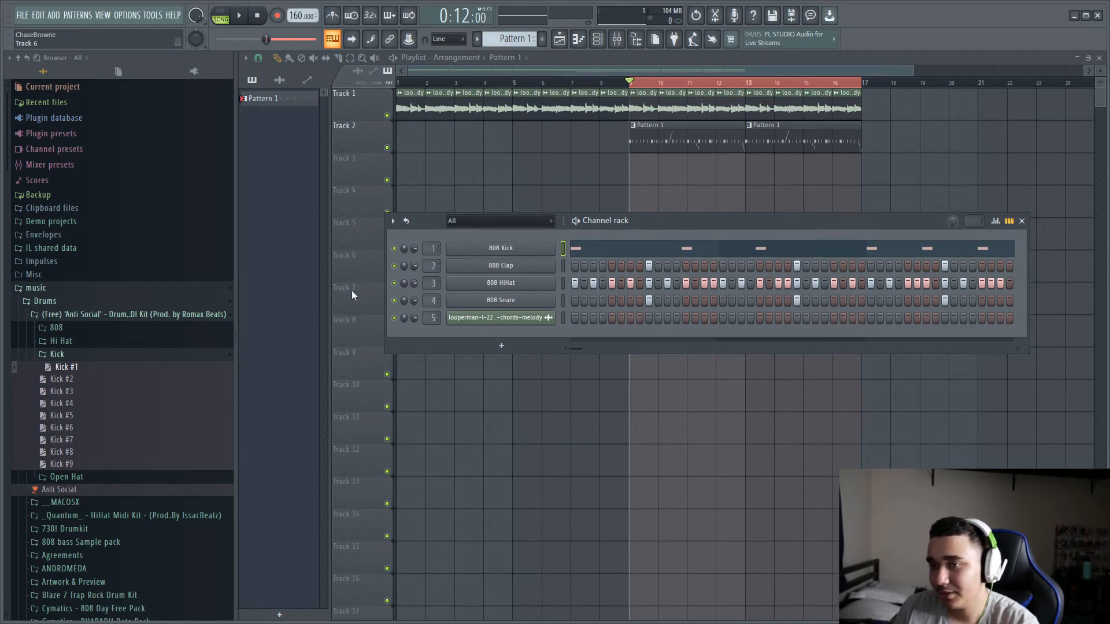
{"action": "left_click", "coordinate": [64, 354]}
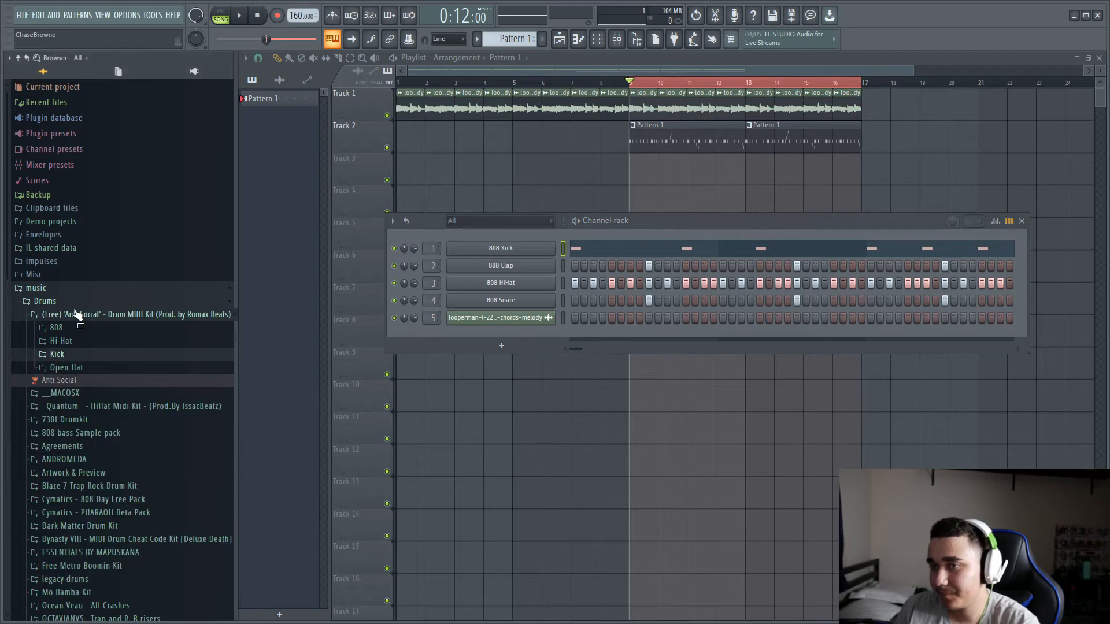
{"action": "left_click", "coordinate": [69, 301]}
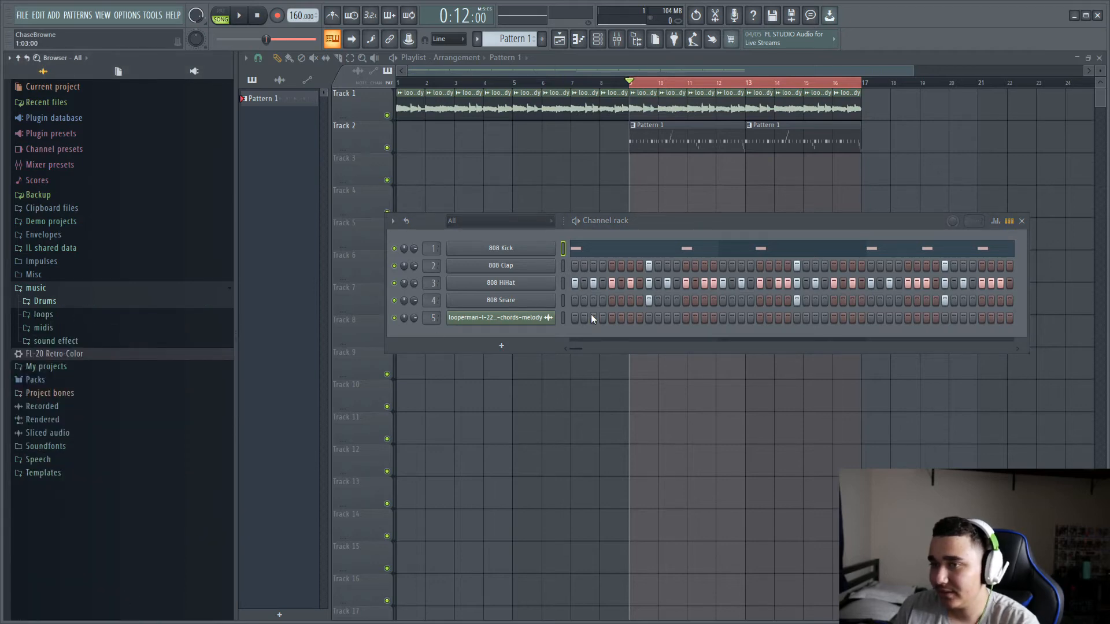
{"action": "left_click", "coordinate": [51, 304]}
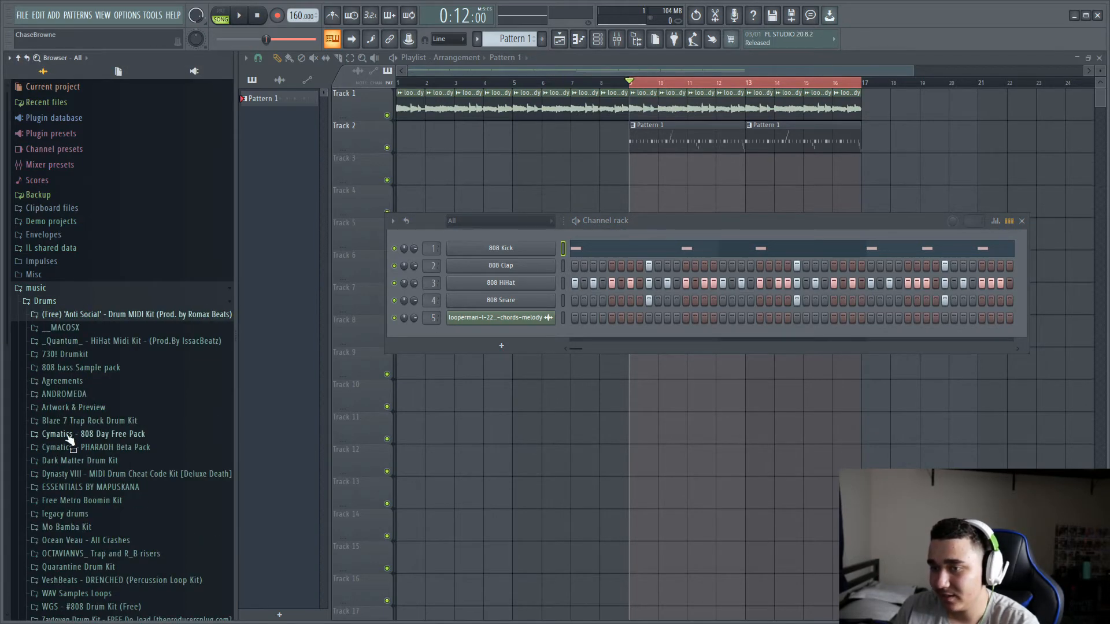
{"action": "scroll", "coordinate": [81, 541], "scroll_direction": "down", "scroll_amount": 3}
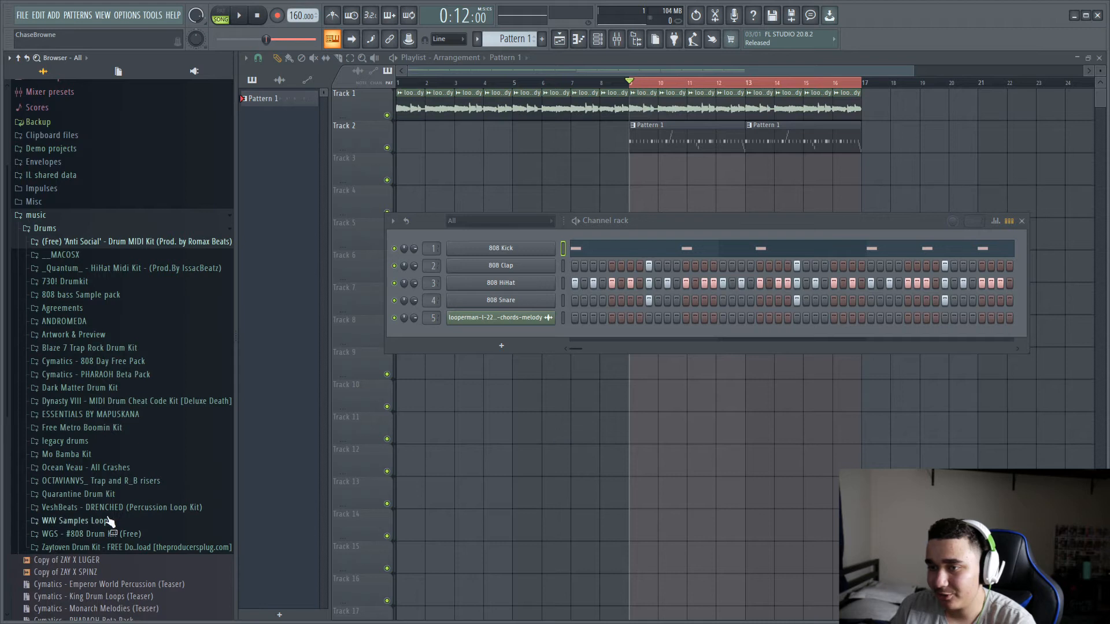
Step: Add ESSENTIALS - HIGHEST IN THE ROOM 808 - DELAYED from ESSENTIALS BY MAPUSKANA as a new channel and paste the kick's notes into it
{"action": "left_click", "coordinate": [97, 419]}
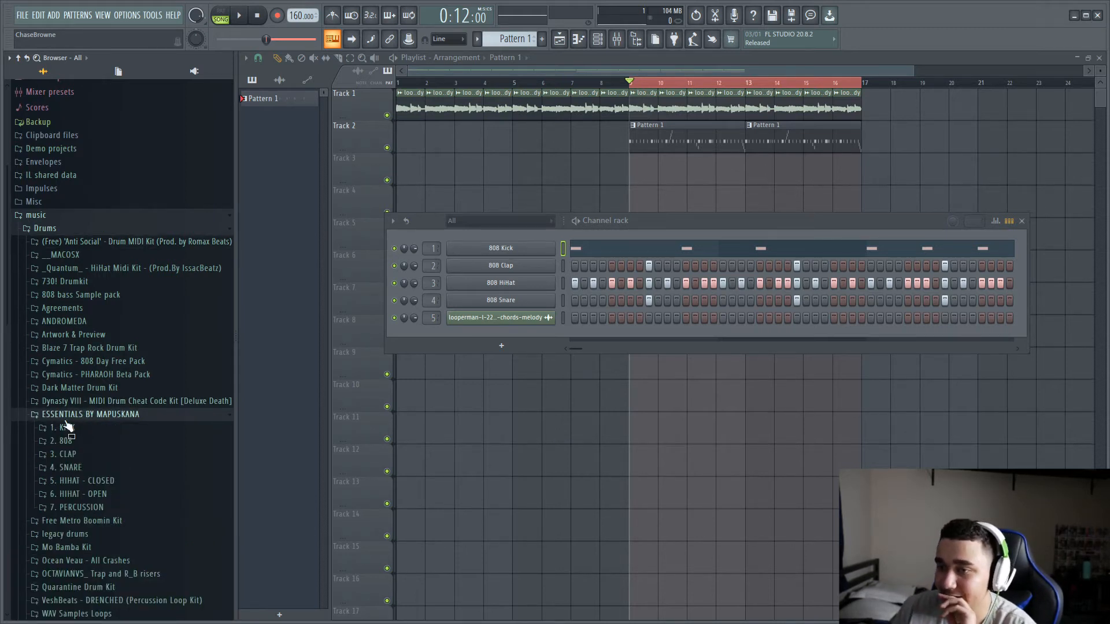
{"action": "left_click", "coordinate": [65, 441]}
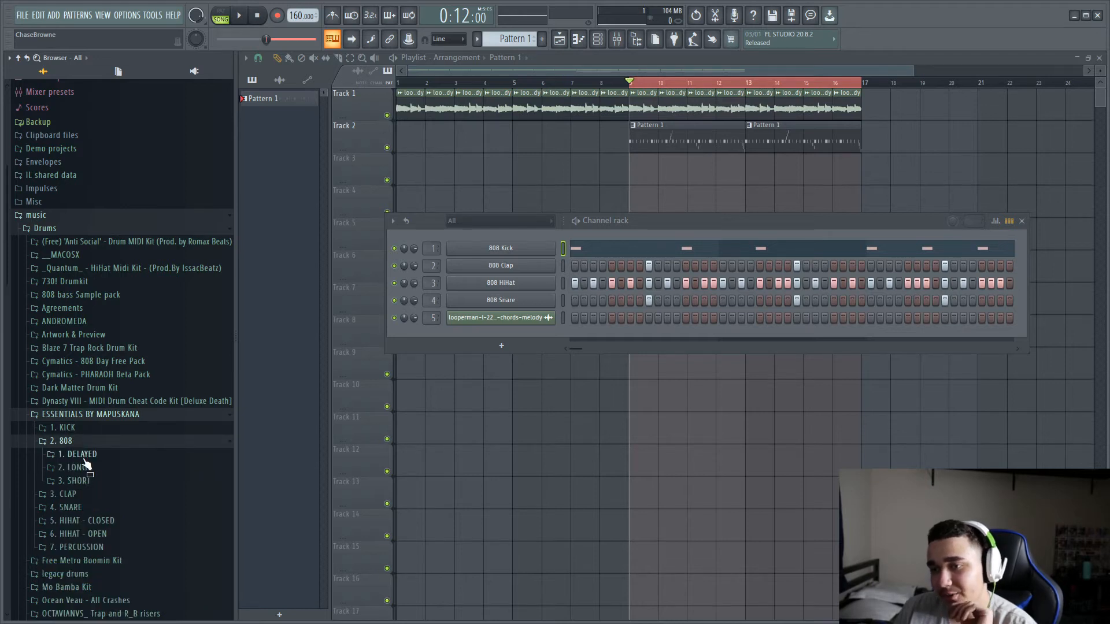
{"action": "left_click", "coordinate": [84, 457]}
{"action": "left_click", "coordinate": [133, 503]}
{"action": "left_click_drag", "start_coordinate": [133, 502], "coordinate": [196, 509]}
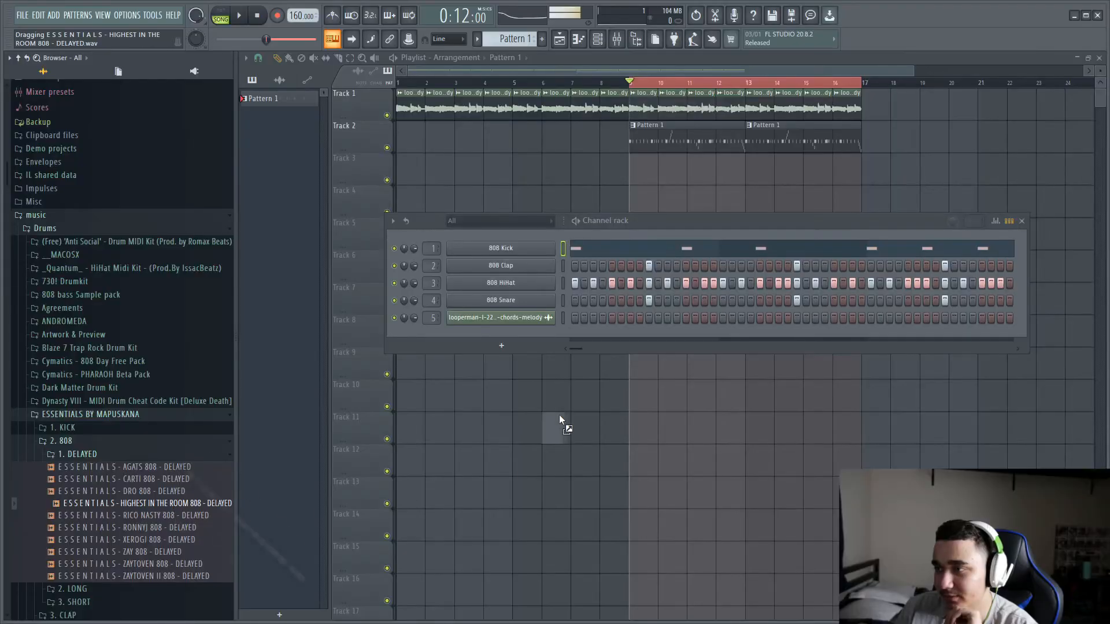
{"action": "left_click_drag", "start_coordinate": [554, 427], "coordinate": [487, 325]}
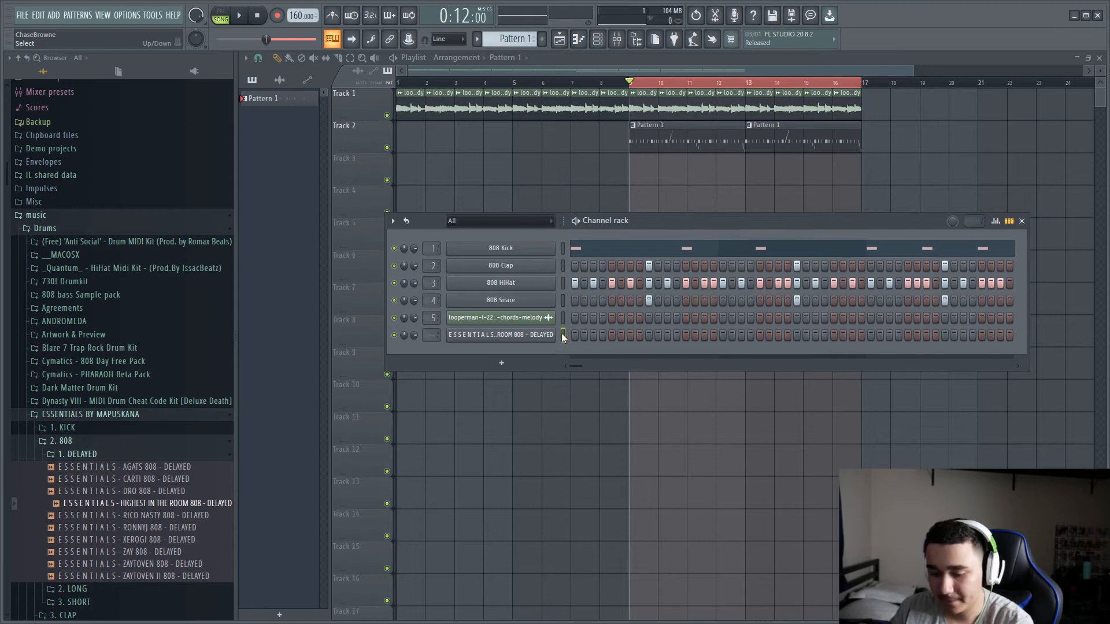
{"action": "key", "text": "ctrl+v"}
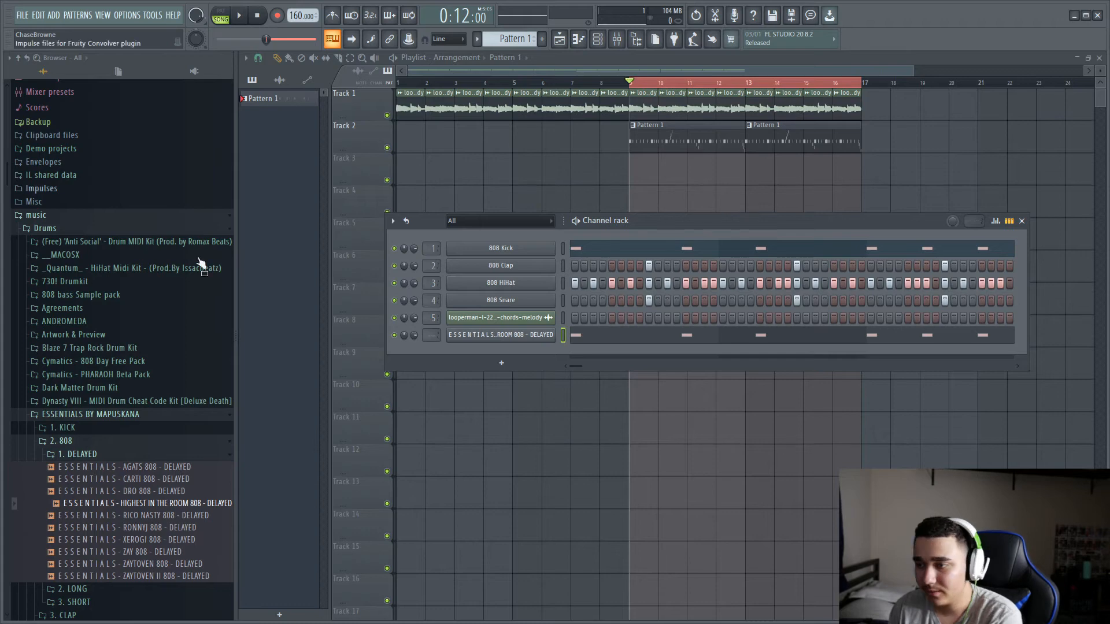
Step: Switch to the Looperman page in Chrome, check the key of the Lil Tecca X Juice WRLD guitar loop, and return to FL Studio
{"action": "key", "text": "super"}
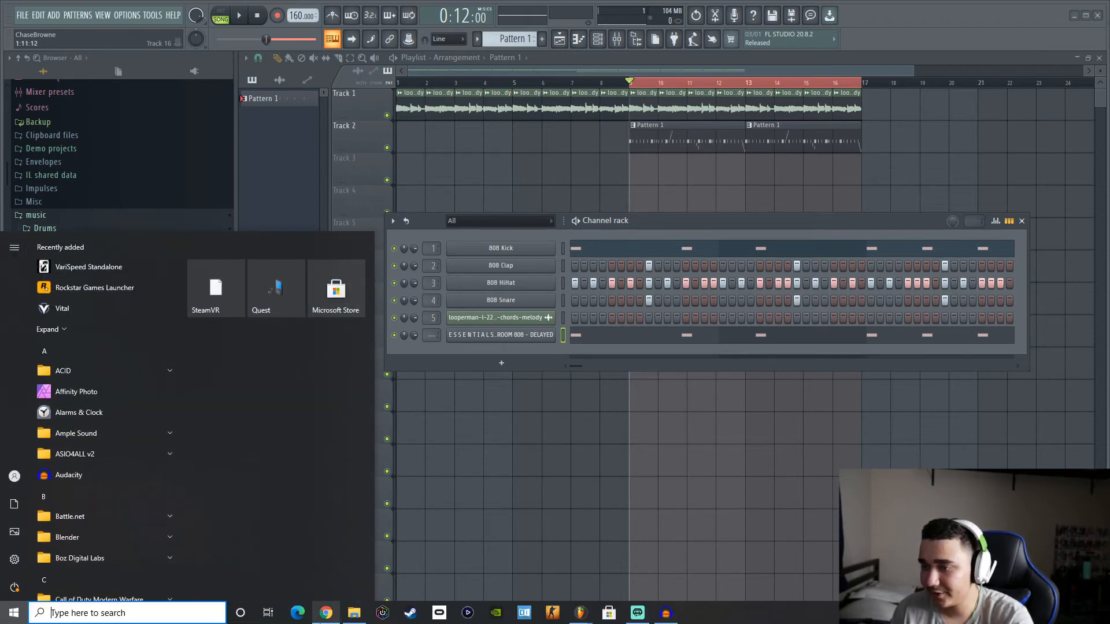
{"action": "mouse_move", "coordinate": [326, 612]}
{"action": "left_click", "coordinate": [326, 568]}
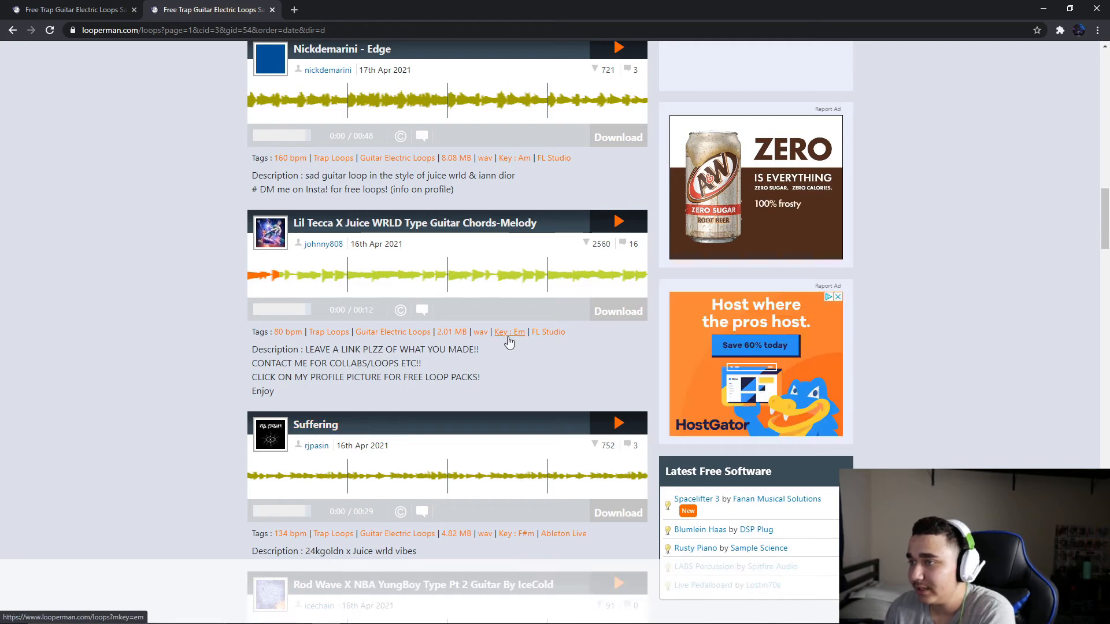
{"action": "left_click", "coordinate": [1043, 8]}
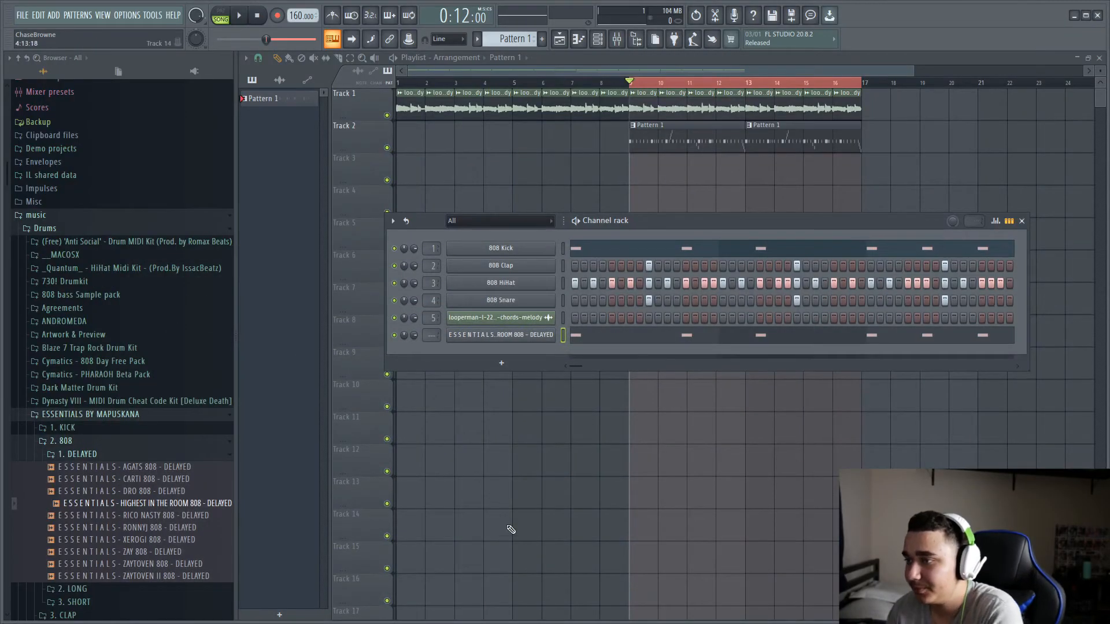
Step: Open the new 808 channel in the piano roll and set the scale highlighting root note to E with Minor Natural (Aeolian)
{"action": "right_click", "coordinate": [520, 335]}
{"action": "left_click", "coordinate": [598, 340]}
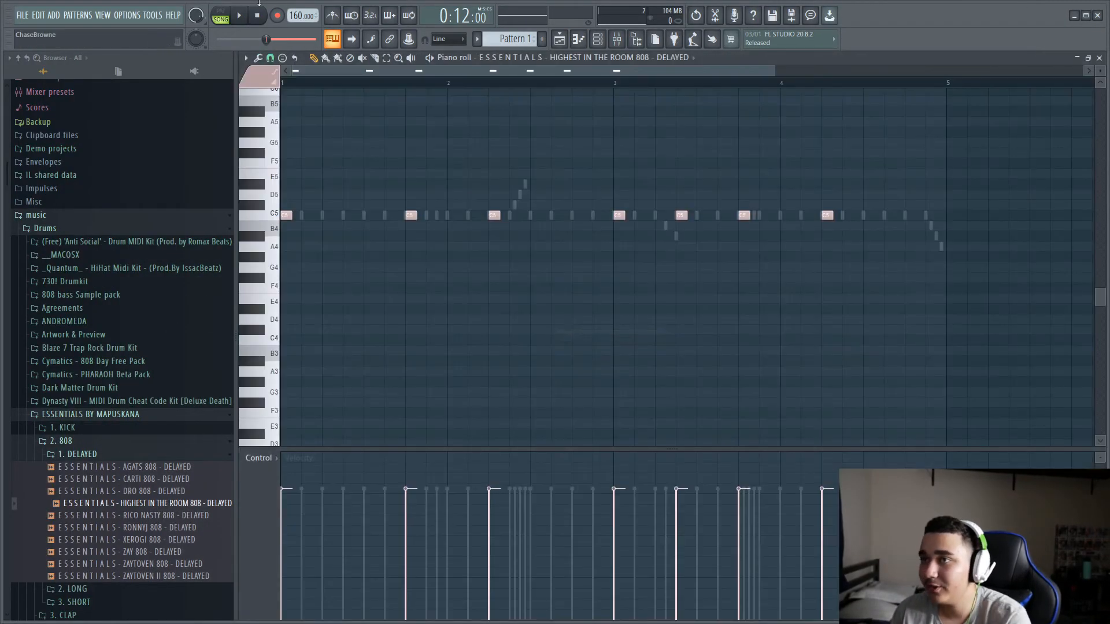
{"action": "left_click", "coordinate": [247, 58]}
{"action": "mouse_move", "coordinate": [265, 118]}
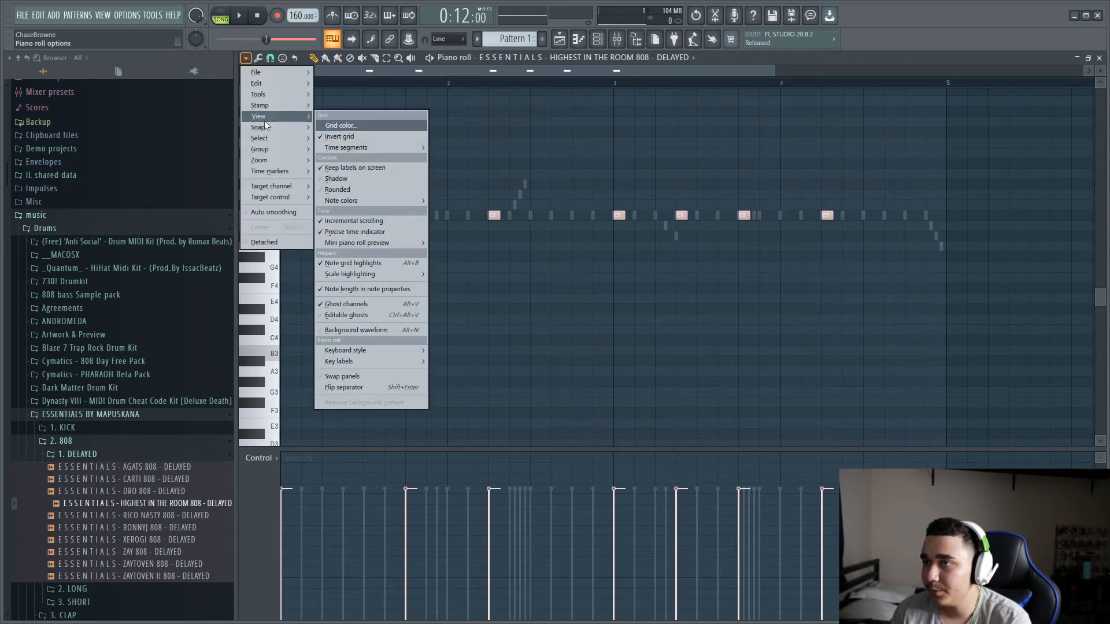
{"action": "mouse_move", "coordinate": [362, 275]}
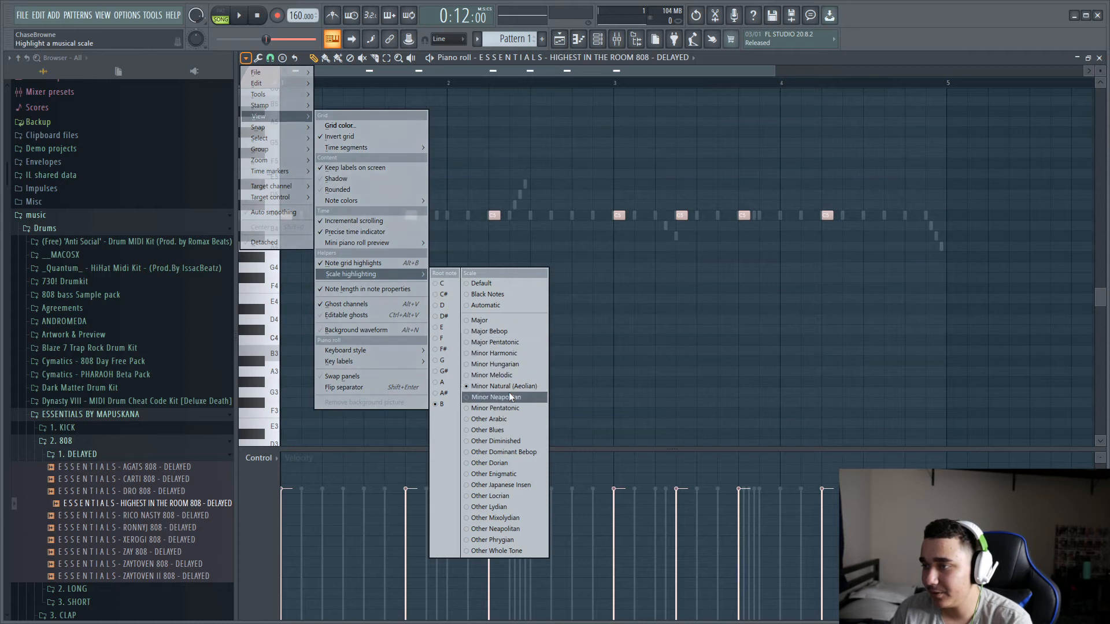
{"action": "left_click", "coordinate": [445, 328]}
{"action": "scroll", "coordinate": [437, 125], "scroll_direction": "up", "scroll_amount": 2}
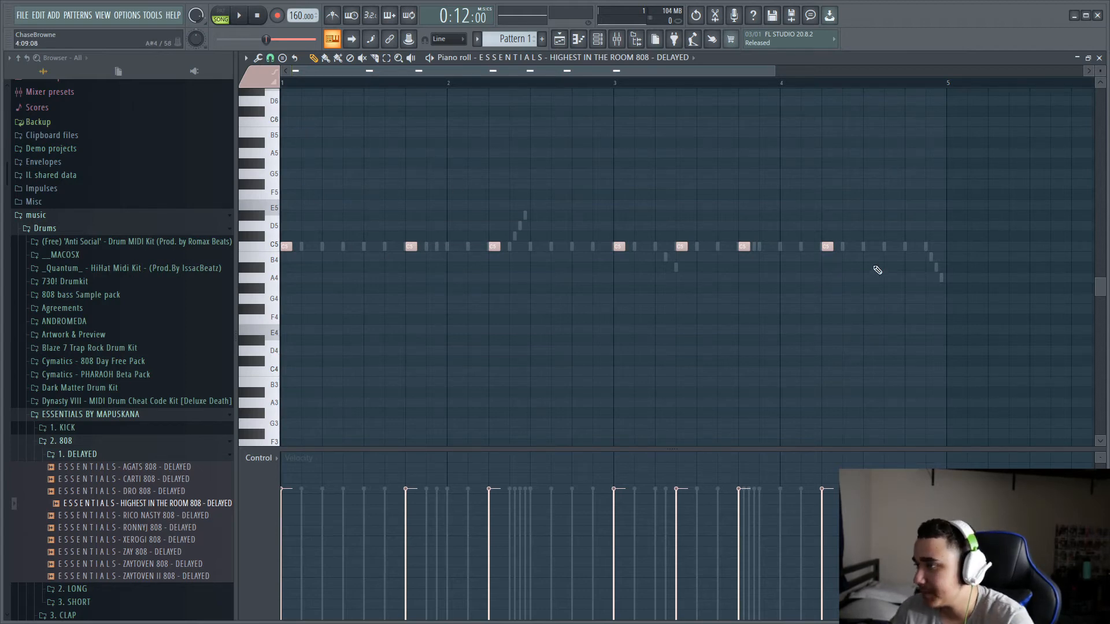
Step: Move all of the 808 notes up to E5 and briefly play the section
{"action": "key", "text": "super"}
{"action": "left_click", "coordinate": [860, 311]}
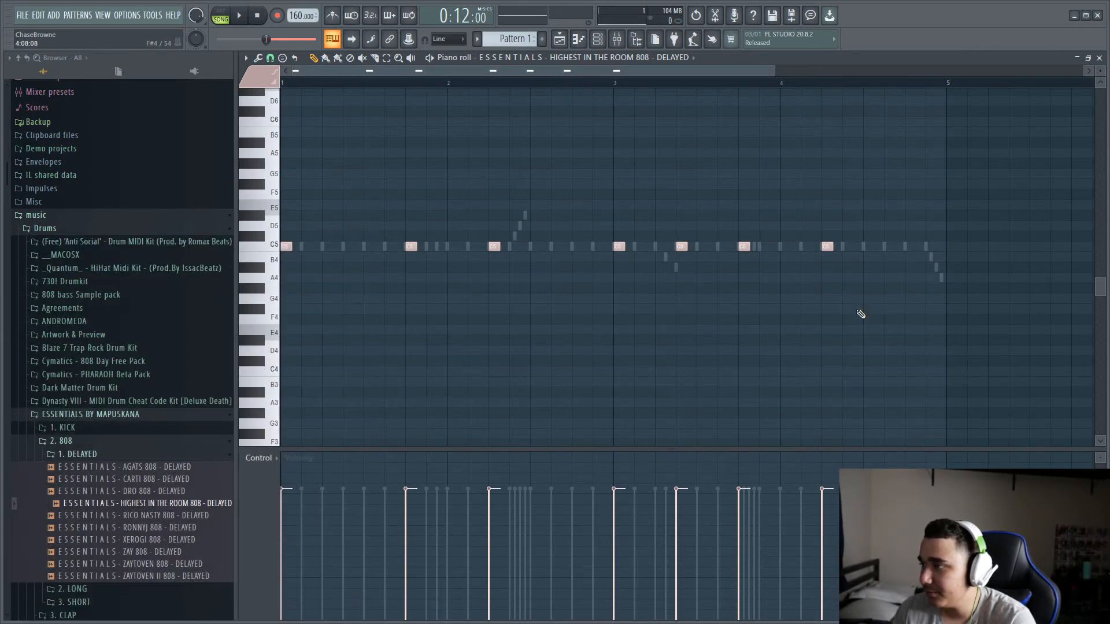
{"action": "left_click_drag", "start_coordinate": [869, 301], "coordinate": [216, 166]}
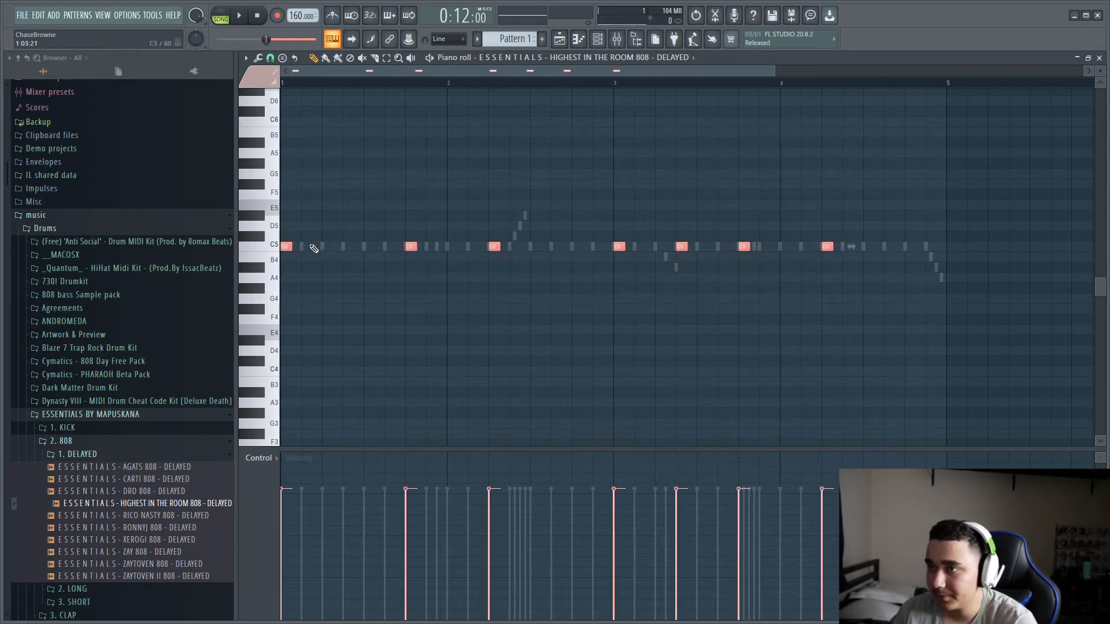
{"action": "left_click_drag", "start_coordinate": [287, 247], "coordinate": [285, 203]}
{"action": "key", "text": "space"}
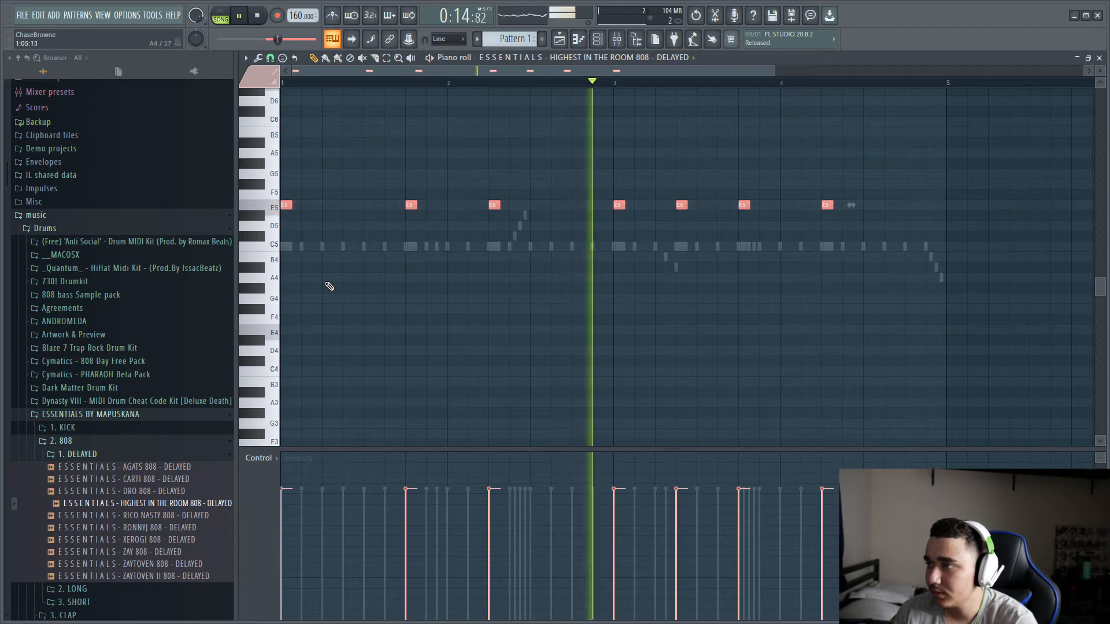
{"action": "key", "text": "space"}
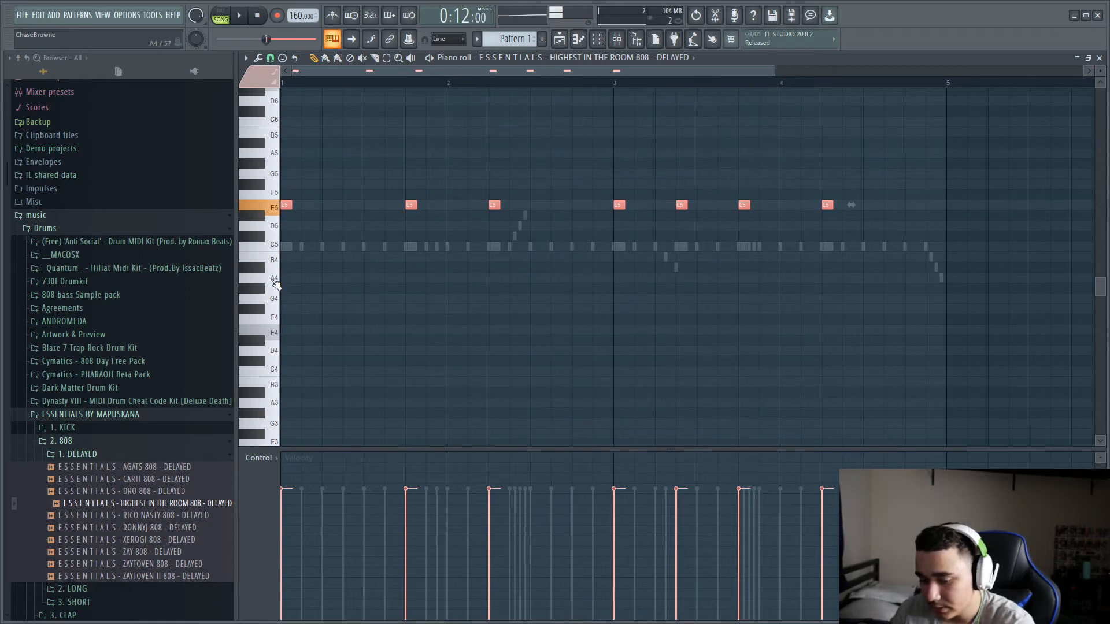
Step: Enable Cut itself for the HIGHEST IN THE ROOM 808 channel and return to its piano roll
{"action": "key", "text": "F6"}
{"action": "left_click", "coordinate": [497, 335]}
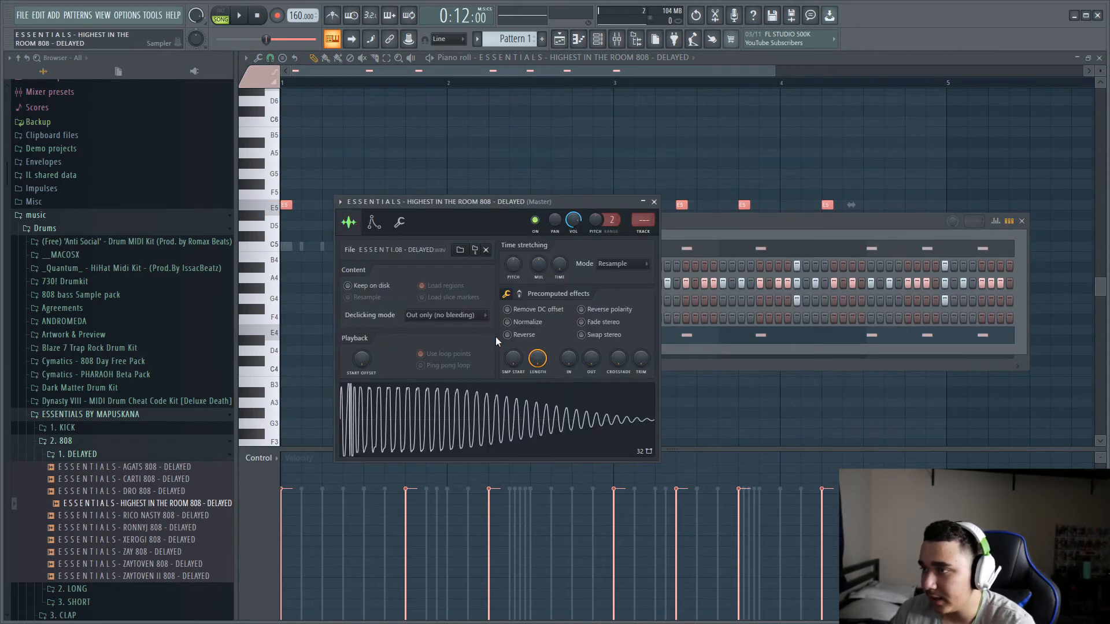
{"action": "left_click", "coordinate": [663, 208]}
{"action": "right_click", "coordinate": [522, 334]}
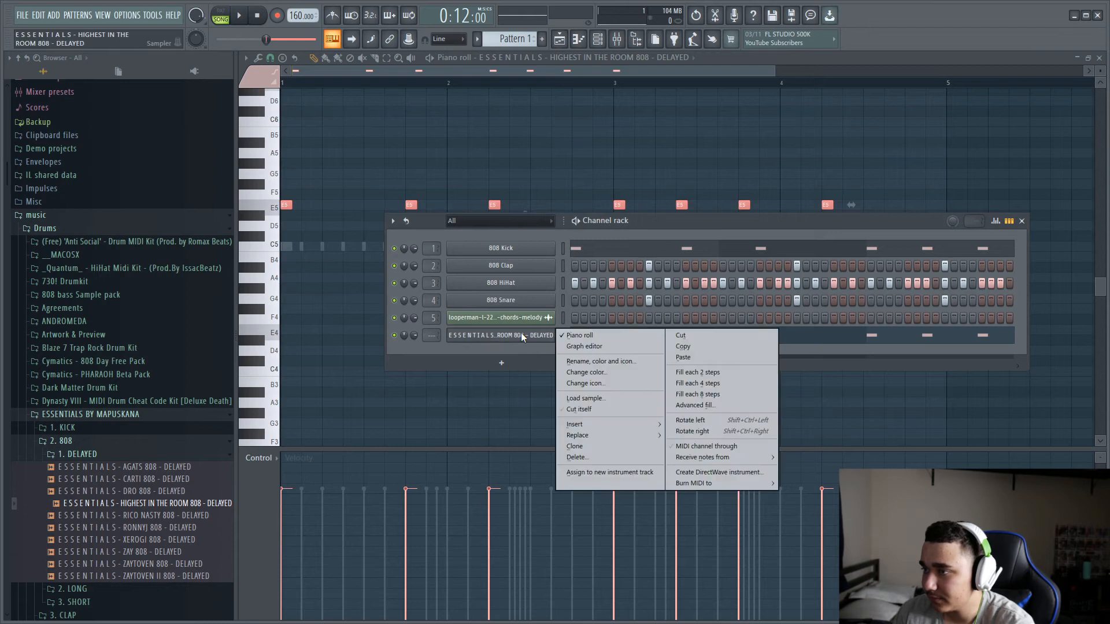
{"action": "left_click", "coordinate": [580, 409]}
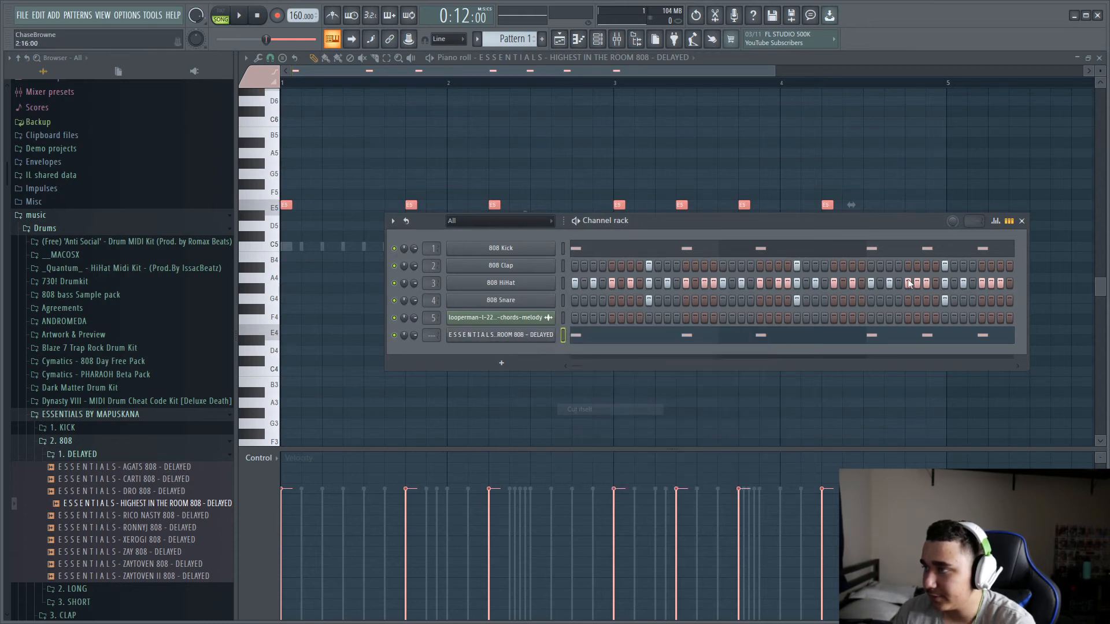
{"action": "left_click", "coordinate": [1021, 221]}
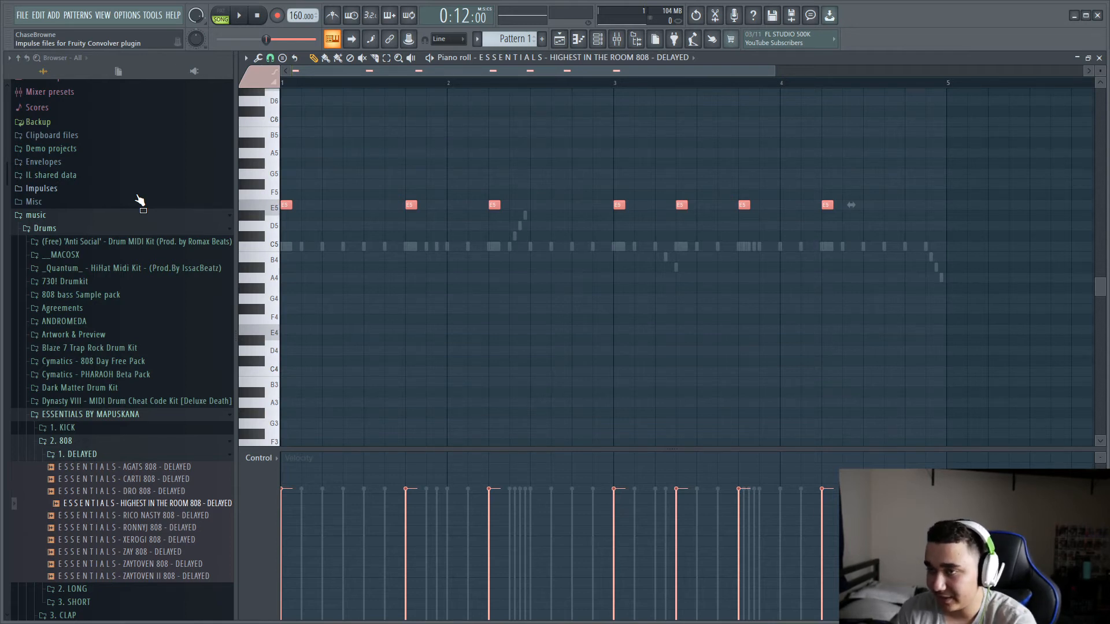
Step: Try lowering all of the 808 notes four semitones to C5, and move them back up to E5
{"action": "key", "text": "Down"}
{"action": "key", "text": "Down"}
{"action": "key", "text": "Down"}
{"action": "key", "text": "Down"}
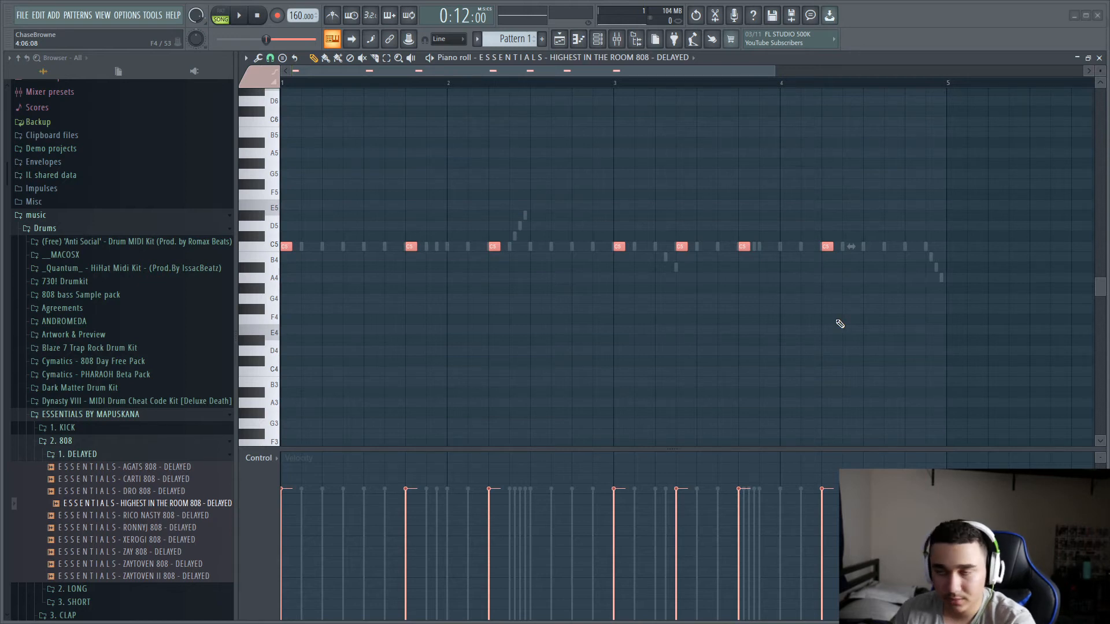
{"action": "left_click", "coordinate": [604, 215]}
{"action": "right_click", "coordinate": [618, 214]}
{"action": "left_click_drag", "start_coordinate": [994, 313], "coordinate": [279, 169]}
{"action": "left_click_drag", "start_coordinate": [284, 247], "coordinate": [279, 204]}
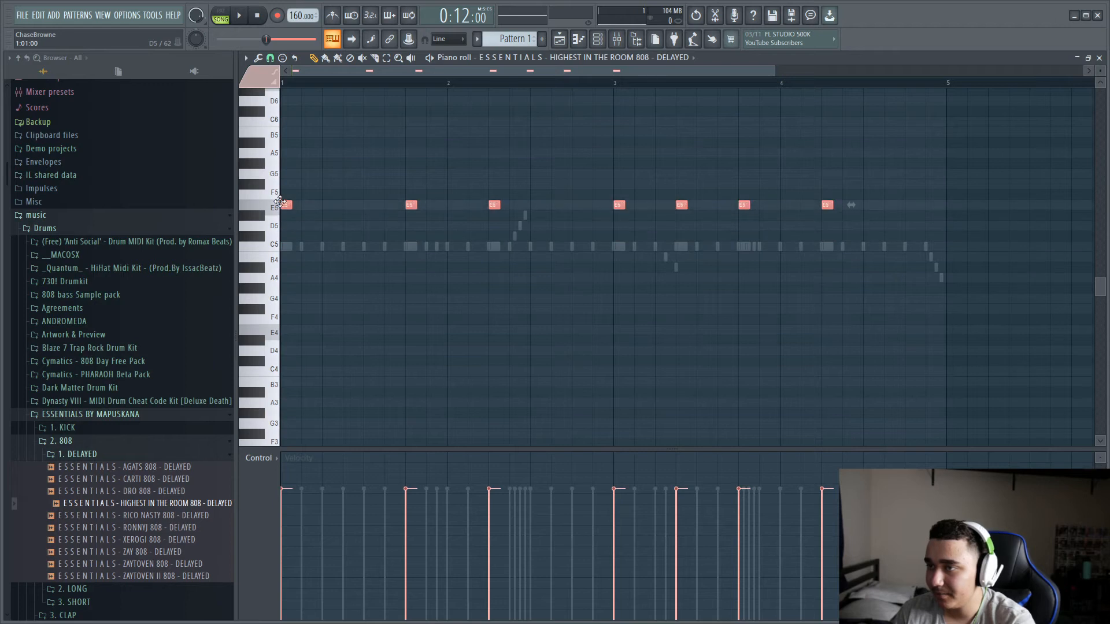
{"action": "left_click", "coordinate": [328, 258]}
{"action": "right_click", "coordinate": [329, 257]}
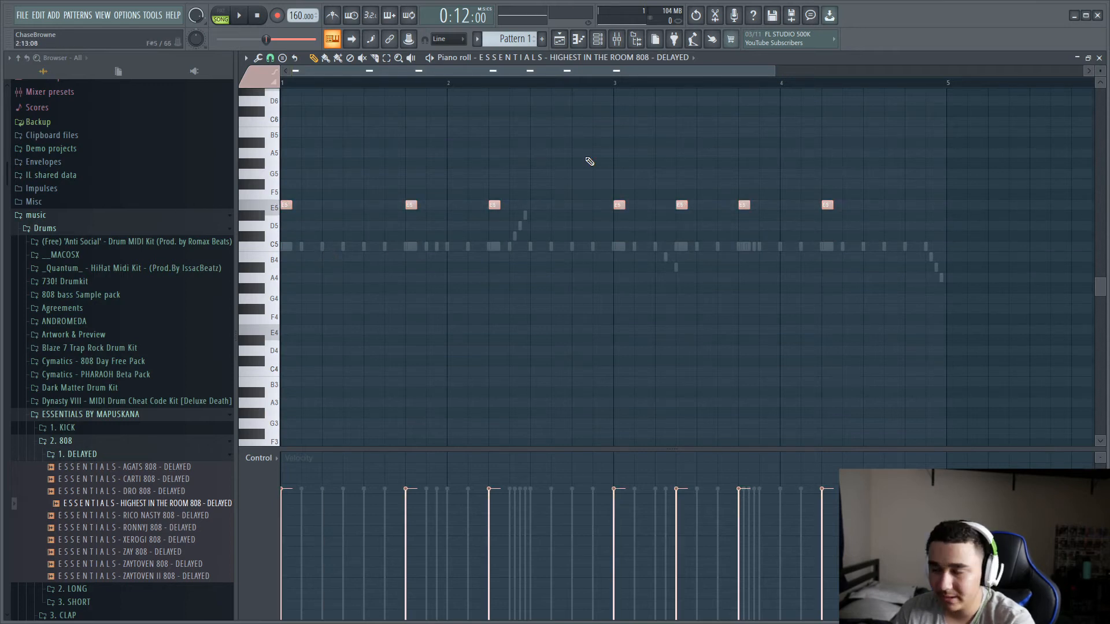
Step: Move the third and last 808 notes to D5 and the three notes between them to C5
{"action": "left_click", "coordinate": [494, 206]}
{"action": "left_click_drag", "start_coordinate": [493, 216], "coordinate": [493, 226]}
{"action": "left_click_drag", "start_coordinate": [942, 262], "coordinate": [622, 244]}
{"action": "left_click", "coordinate": [858, 293]}
{"action": "left_click", "coordinate": [826, 247]}
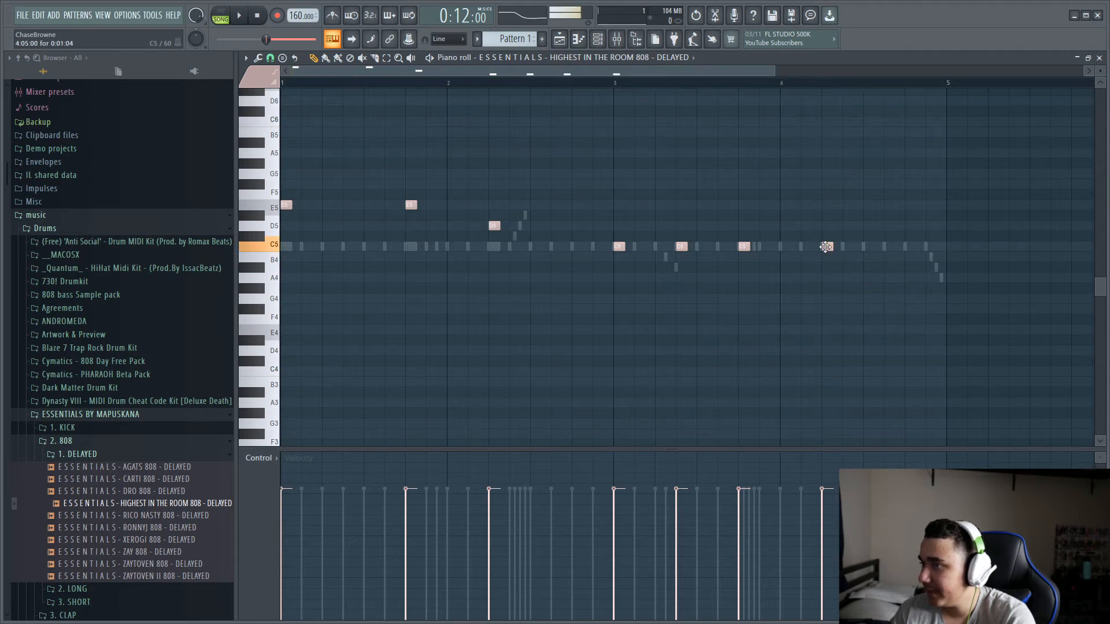
{"action": "left_click_drag", "start_coordinate": [823, 239], "coordinate": [820, 223]}
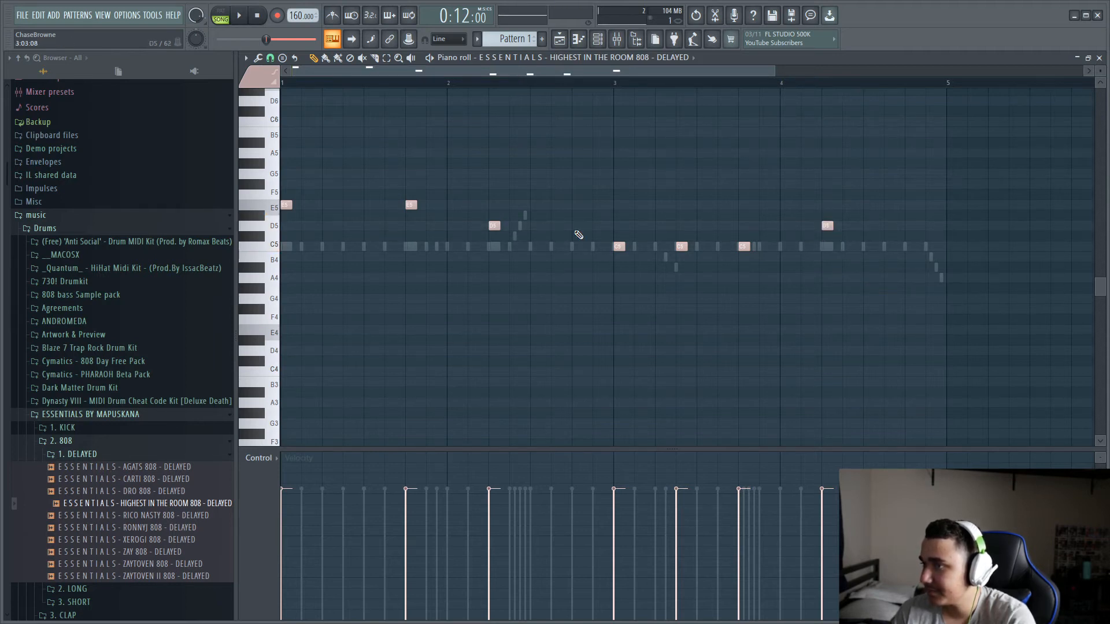
Step: Audition the 808 sound at E5 and D5
{"action": "left_click", "coordinate": [281, 206]}
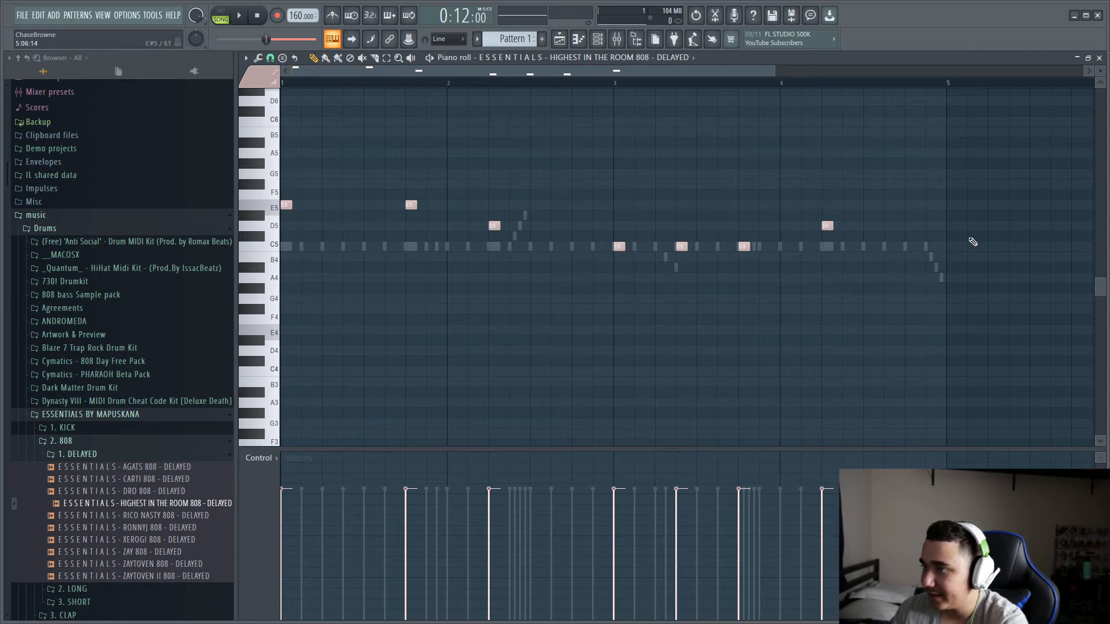
{"action": "left_click", "coordinate": [277, 209]}
{"action": "left_click", "coordinate": [278, 227]}
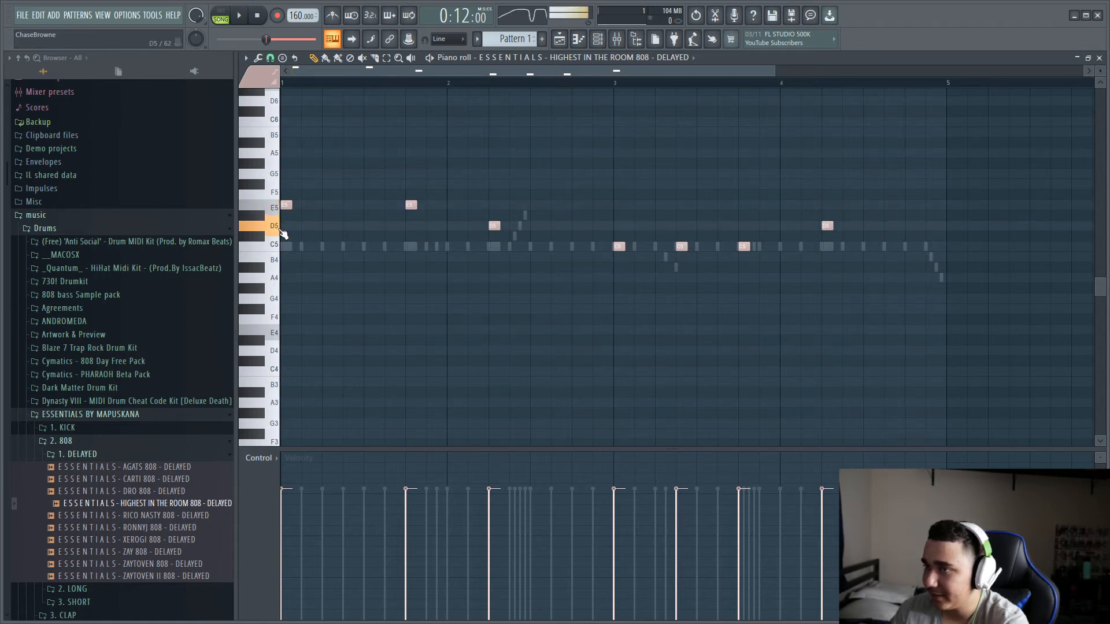
Step: Transpose the whole 808 melody down four semitones, so it starts on C5, and play the section
{"action": "left_click_drag", "start_coordinate": [964, 317], "coordinate": [237, 117]}
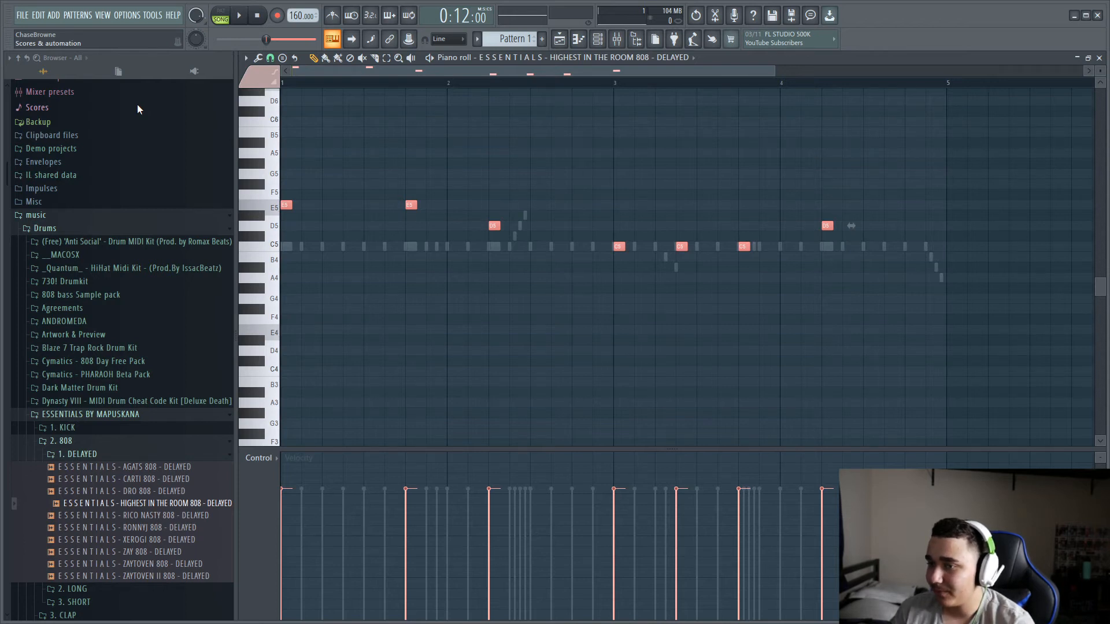
{"action": "key", "text": "Down"}
{"action": "key", "text": "Down"}
{"action": "key", "text": "Down"}
{"action": "key", "text": "Down"}
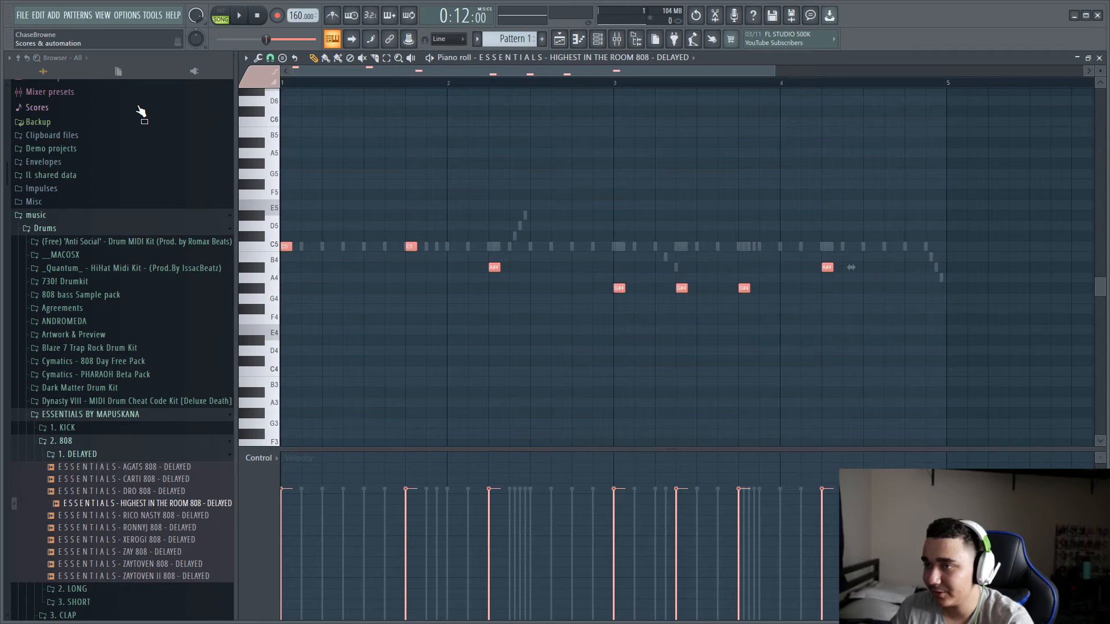
{"action": "key", "text": "space"}
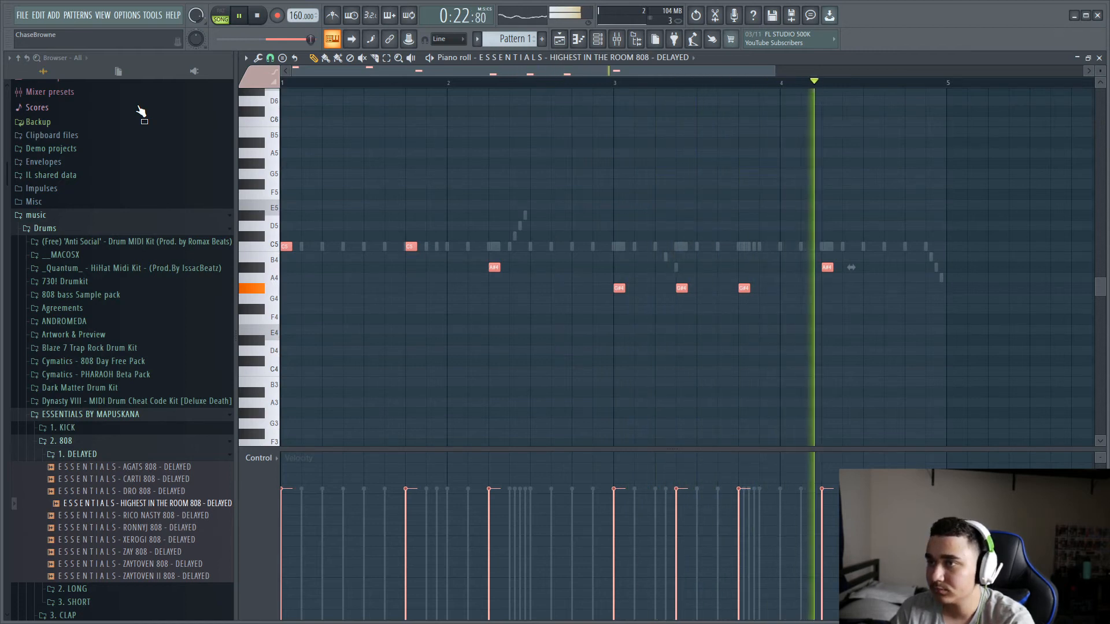
Step: Transpose the whole 808 melody up one octave, so it starts on C6, and play the section
{"action": "key", "text": "space"}
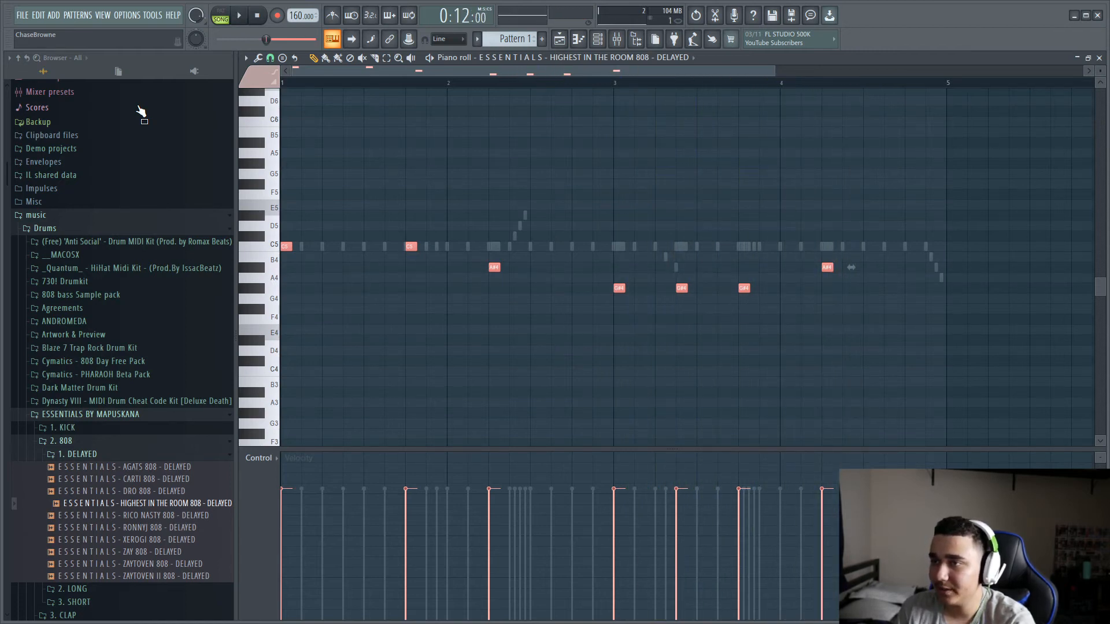
{"action": "scroll", "coordinate": [355, 205], "scroll_direction": "up", "scroll_amount": 4}
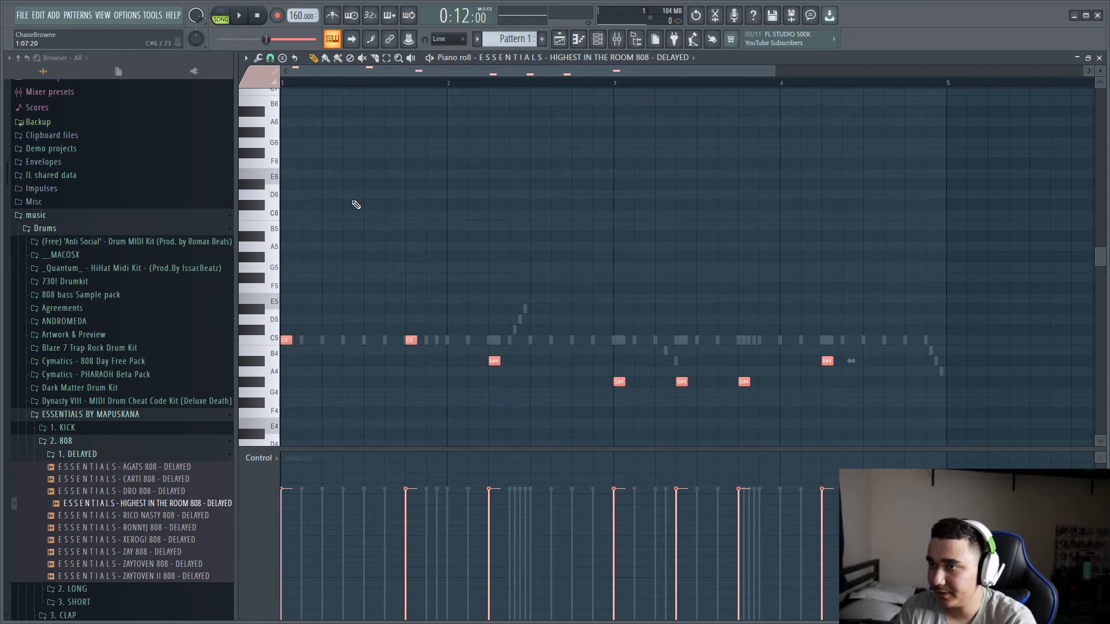
{"action": "key", "text": "ctrl+Up"}
{"action": "key", "text": "space"}
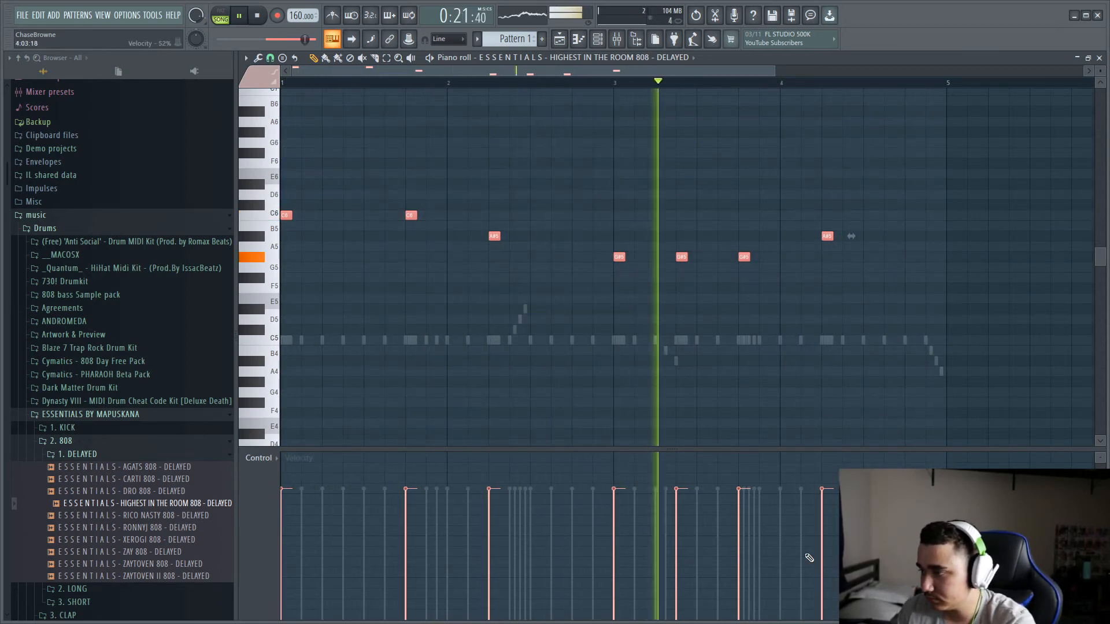
{"action": "scroll", "coordinate": [751, 525], "scroll_direction": "up", "scroll_amount": 1}
{"action": "scroll", "coordinate": [751, 523], "scroll_direction": "down", "scroll_amount": 2}
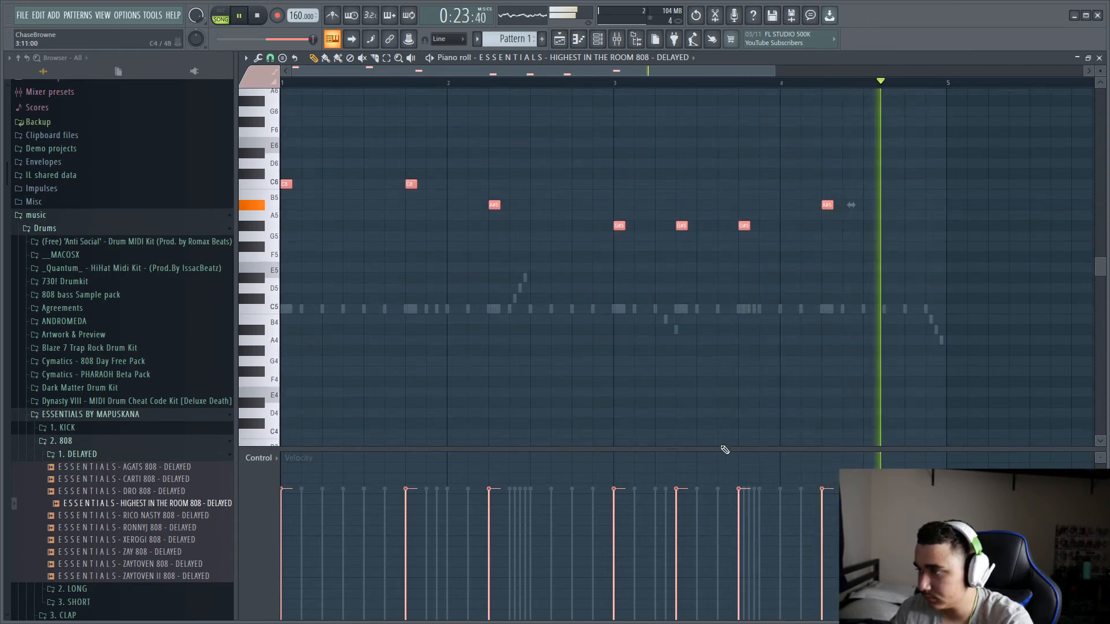
Step: Raise the velocity of all the 808 notes to 100% and play the section again
{"action": "key", "text": "space"}
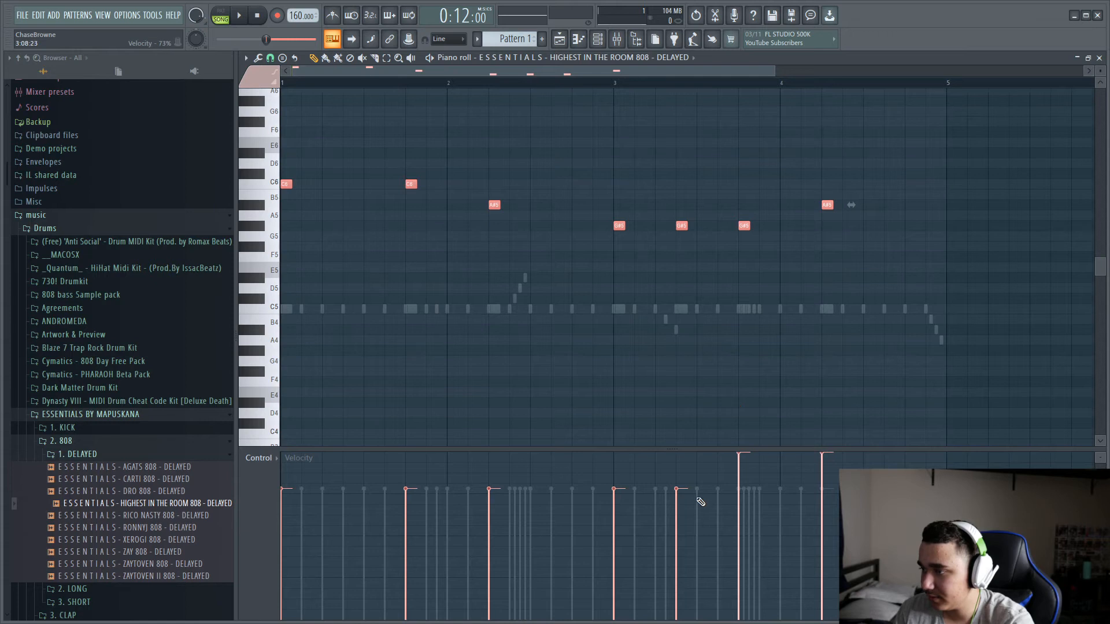
{"action": "left_click_drag", "start_coordinate": [676, 490], "coordinate": [664, 417]}
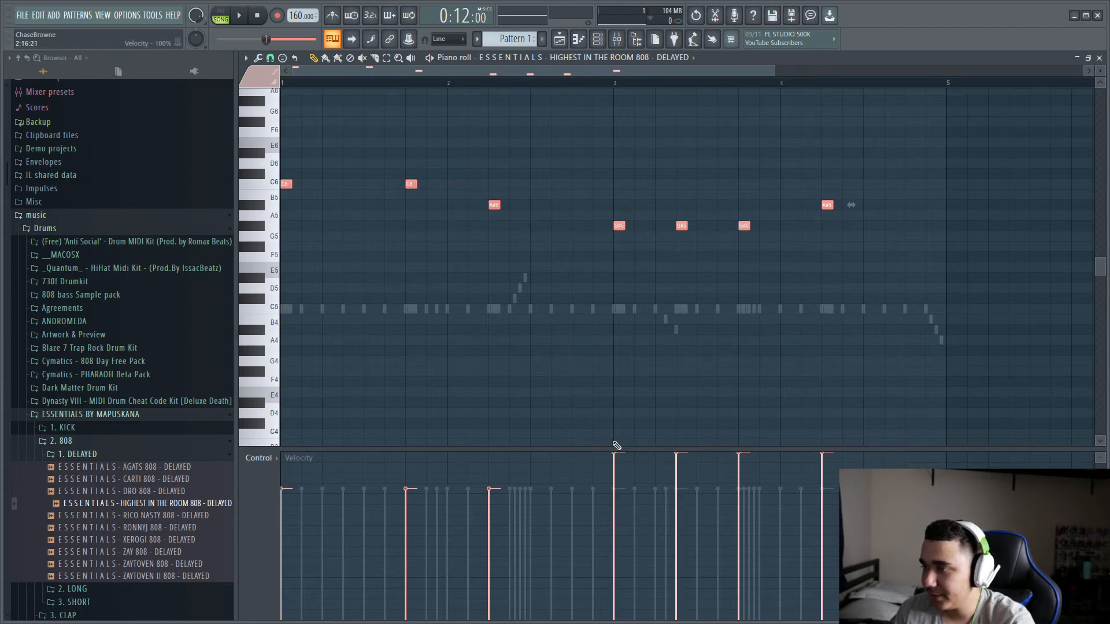
{"action": "left_click_drag", "start_coordinate": [489, 490], "coordinate": [466, 439]}
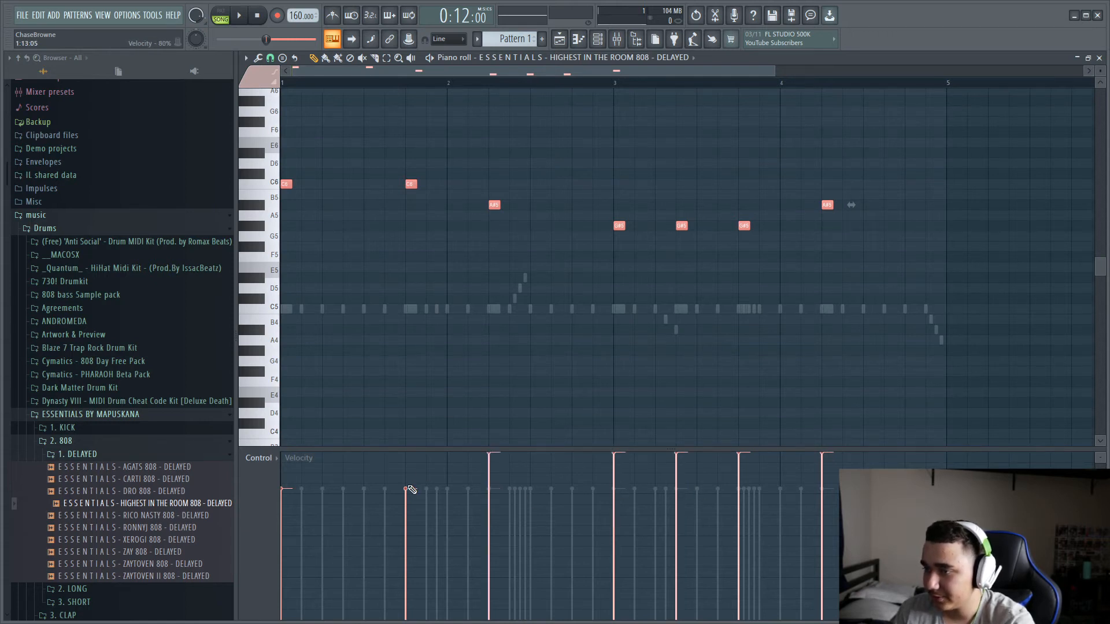
{"action": "key", "text": "space"}
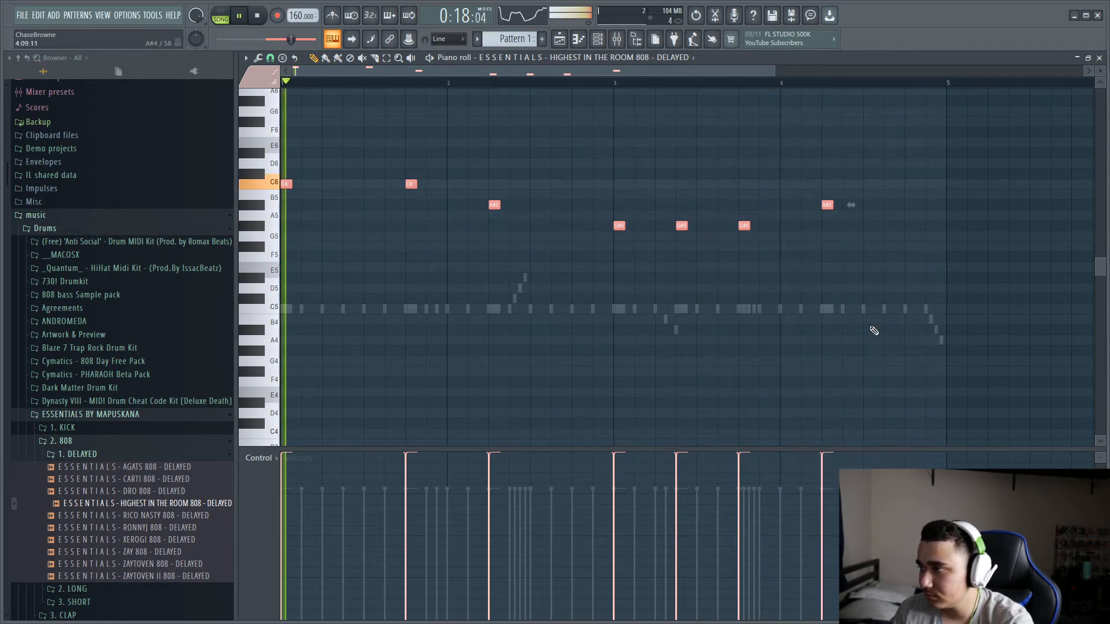
Step: Add a second A#5 808 note in bar 4, move it slightly earlier, and audition the result
{"action": "left_click", "coordinate": [910, 204]}
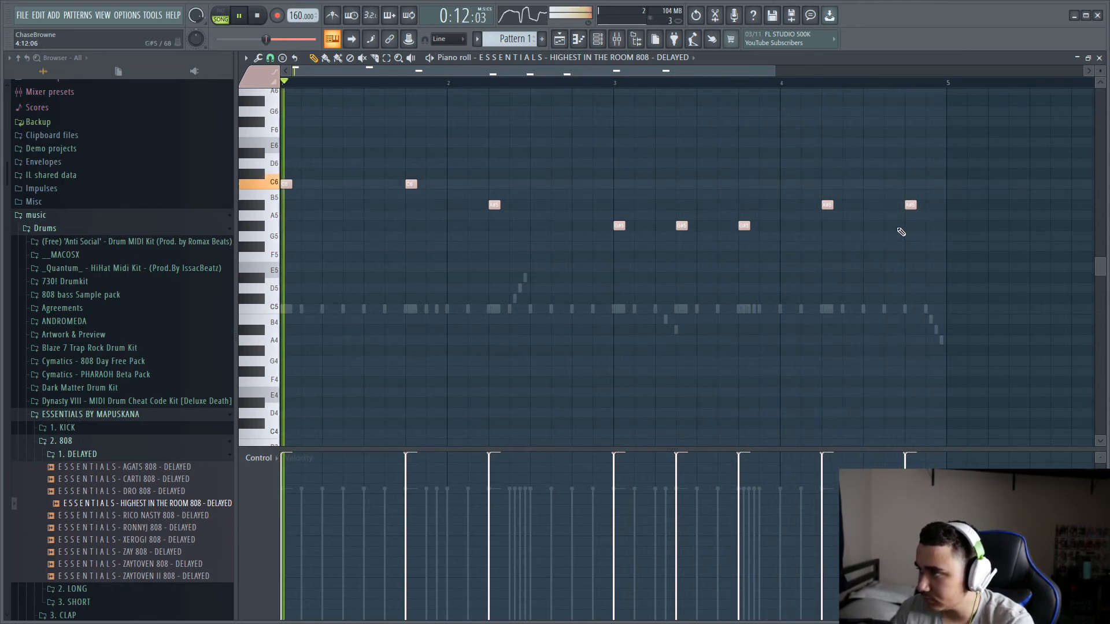
{"action": "left_click_drag", "start_coordinate": [912, 205], "coordinate": [892, 205]}
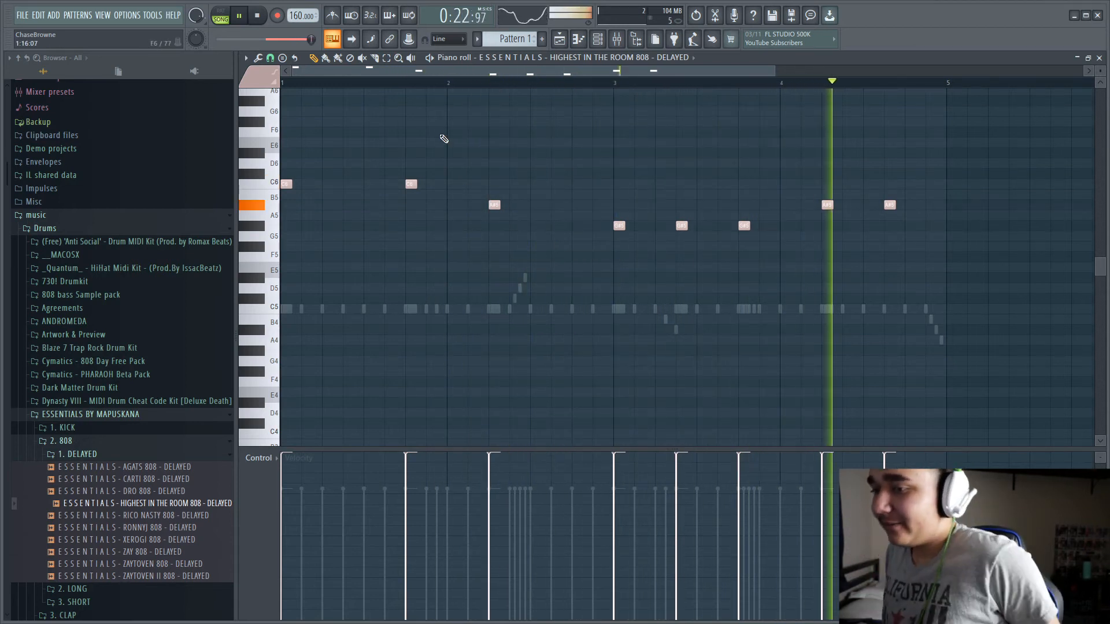
{"action": "key", "text": "space"}
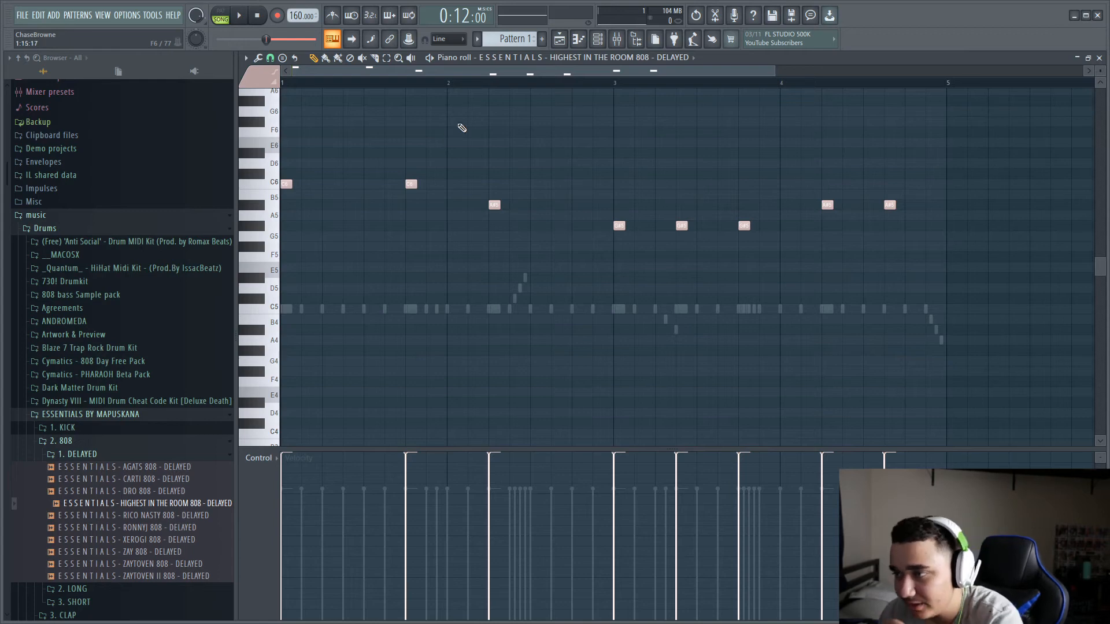
Step: Clear the bars 9 to 16 time selection in the playlist and play the whole arrangement from the start
{"action": "scroll", "coordinate": [813, 269], "scroll_direction": "up", "scroll_amount": 4}
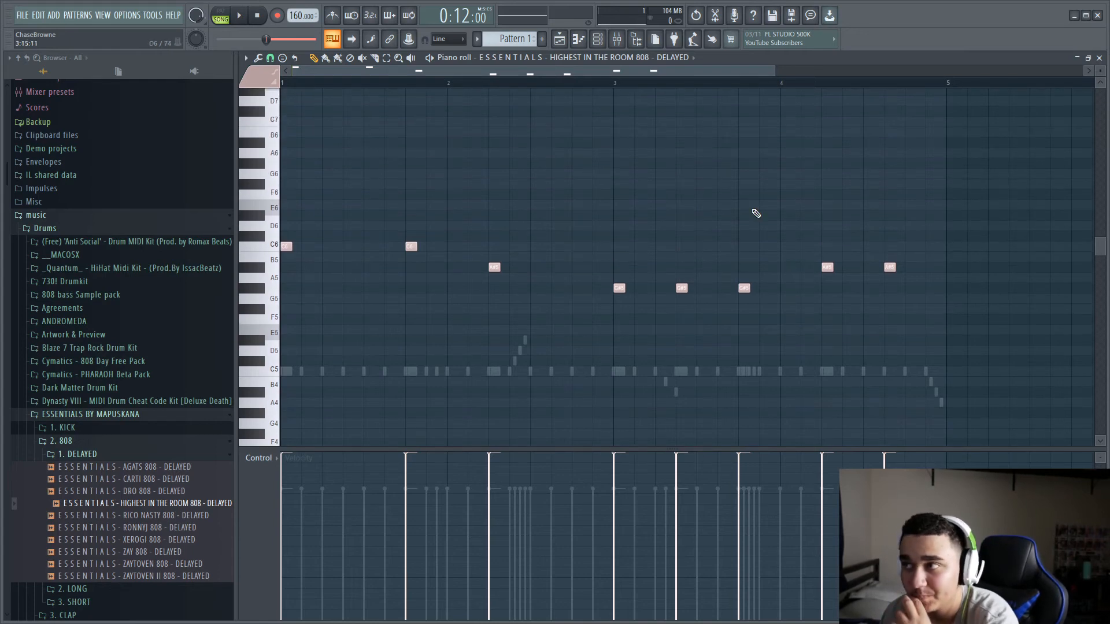
{"action": "left_click", "coordinate": [605, 39]}
{"action": "left_click", "coordinate": [559, 38]}
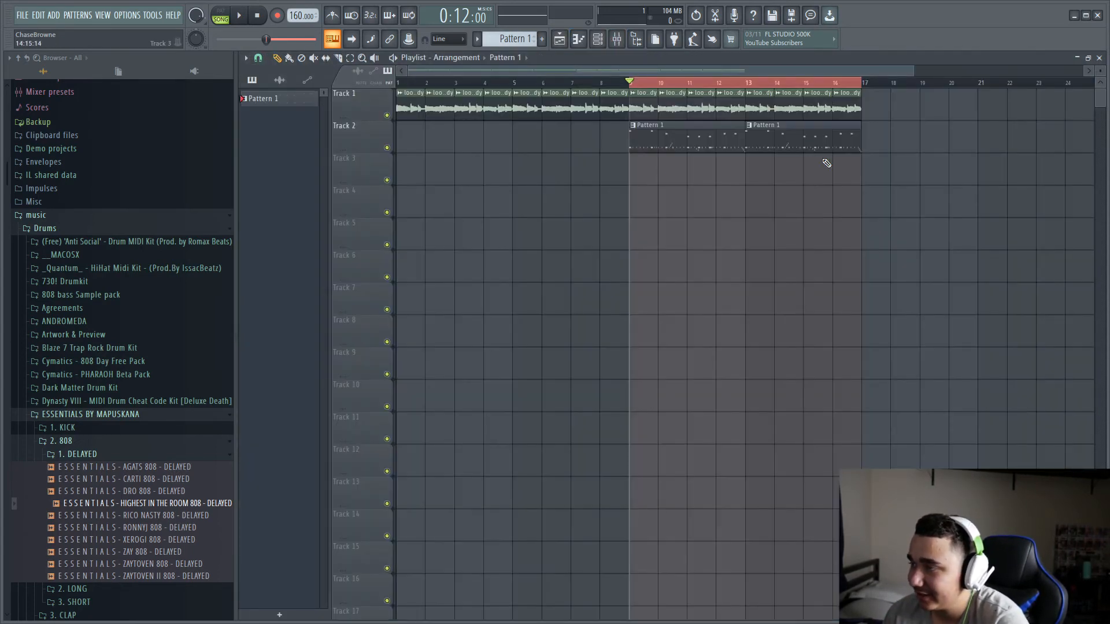
{"action": "left_click_drag", "start_coordinate": [868, 81], "coordinate": [620, 66]}
{"action": "left_click", "coordinate": [238, 16]}
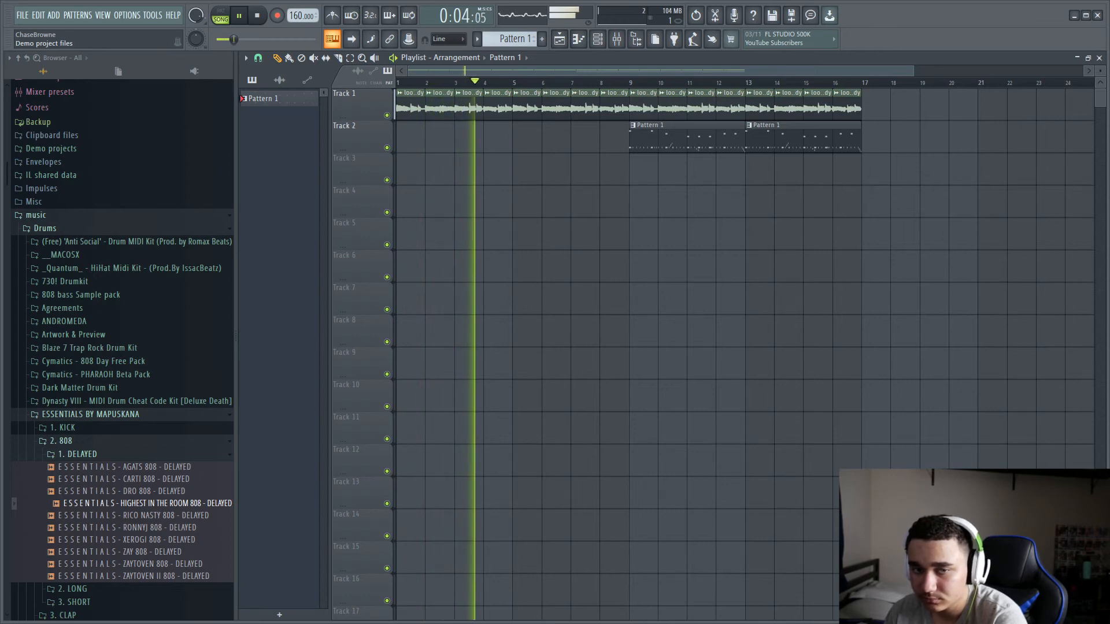
{"action": "key", "text": "super"}
{"action": "left_click", "coordinate": [392, 605]}
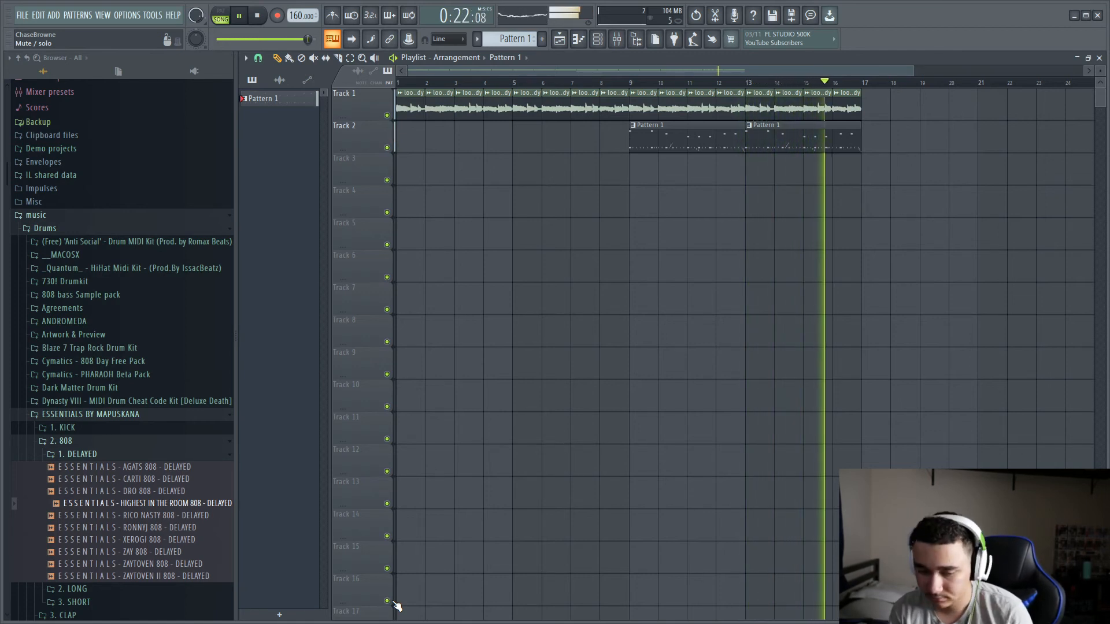
{"action": "key", "text": "space"}
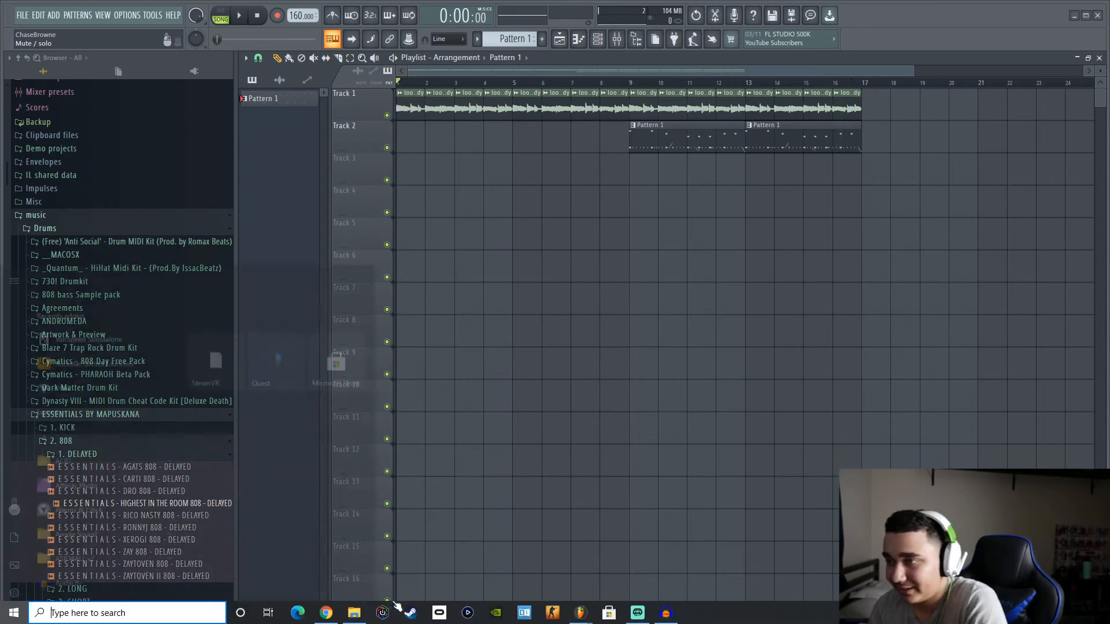
{"action": "key", "text": "super"}
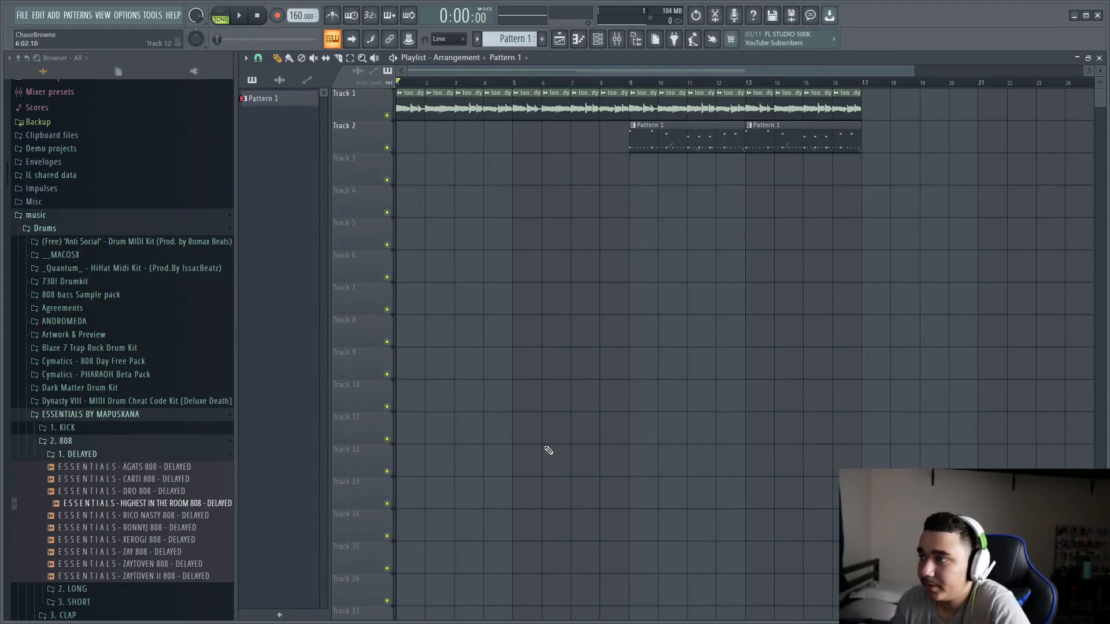
Step: Split Pattern 1 by channel into separate patterns
{"action": "key", "text": "F6"}
{"action": "key", "text": "F6"}
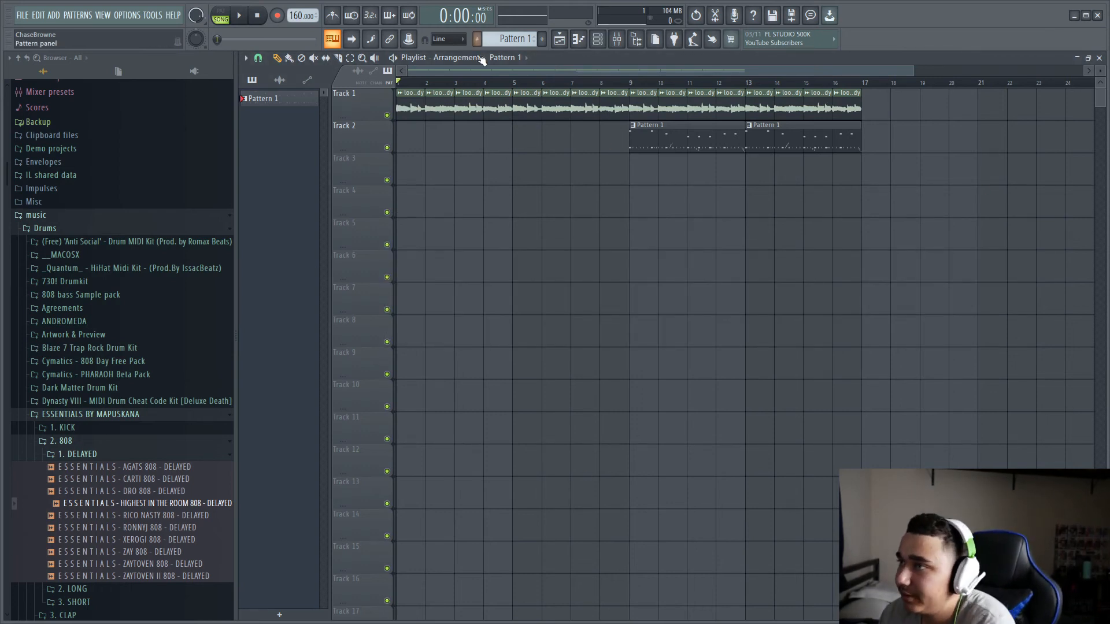
{"action": "left_click", "coordinate": [506, 40]}
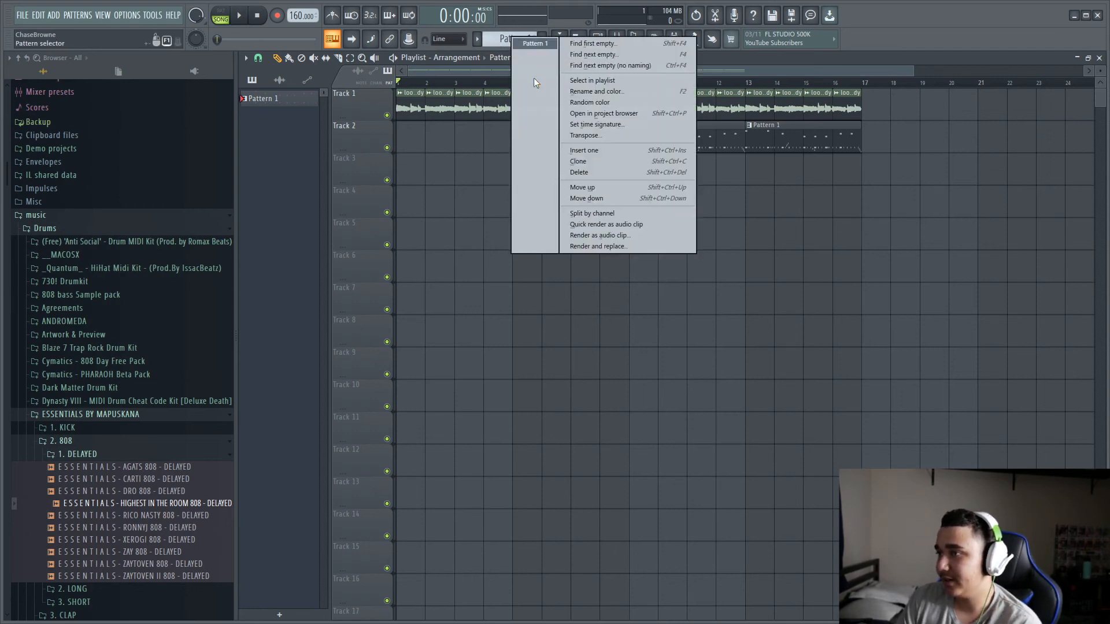
{"action": "left_click", "coordinate": [812, 167]}
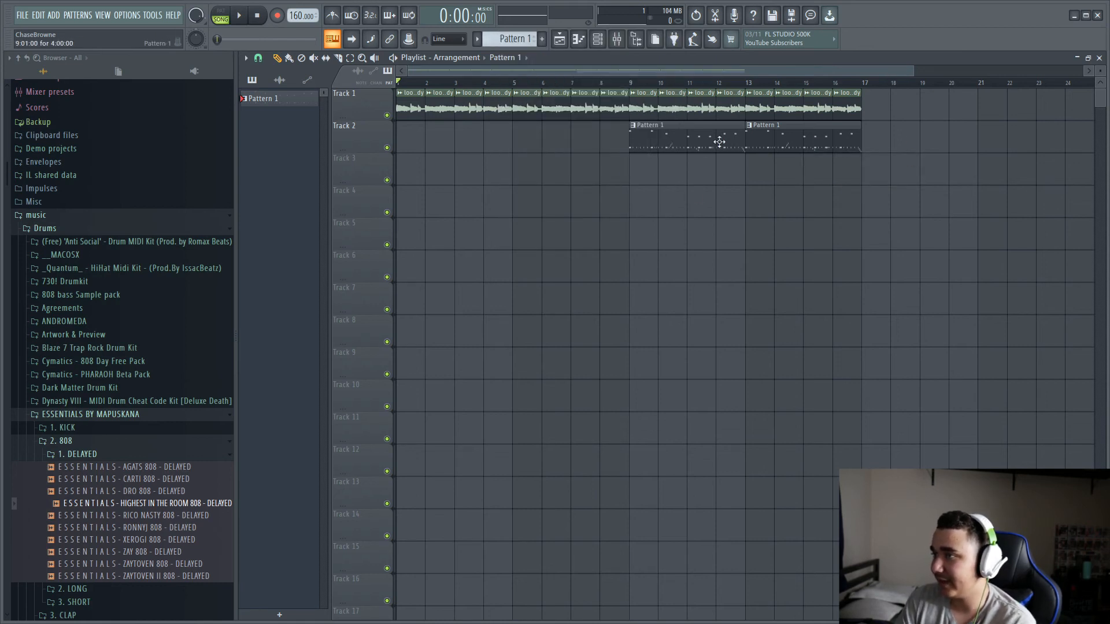
{"action": "left_click", "coordinate": [517, 39]}
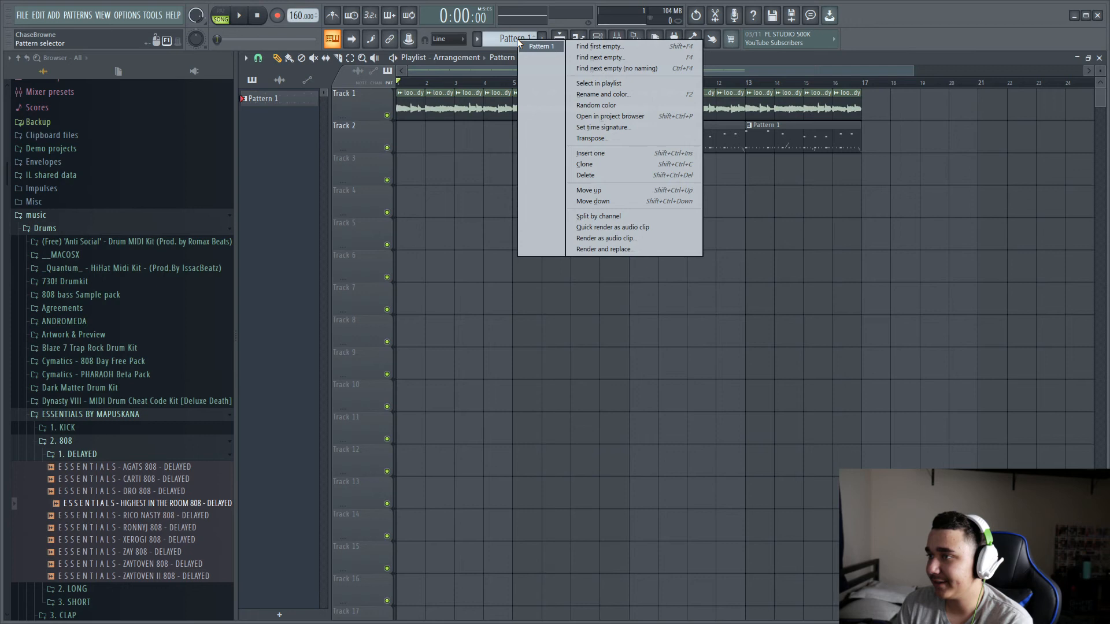
{"action": "left_click", "coordinate": [612, 216]}
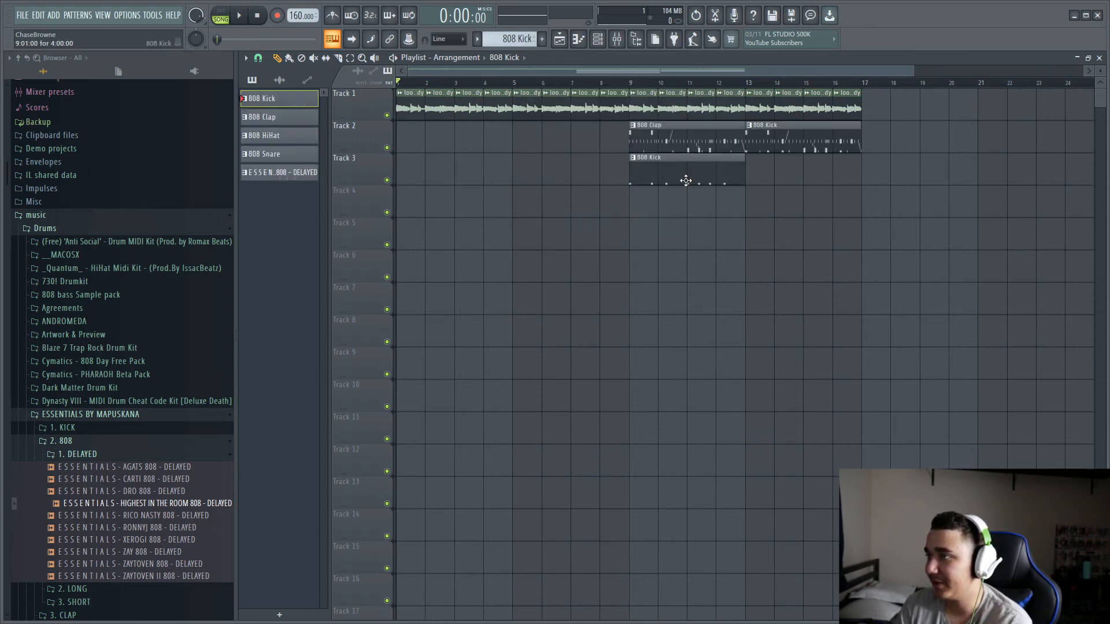
Step: Delete the pattern clips stacked at bars 9 to 16 and place all five split patterns at bar 1 on separate tracks 2 to 6
{"action": "left_click", "coordinate": [696, 175]}
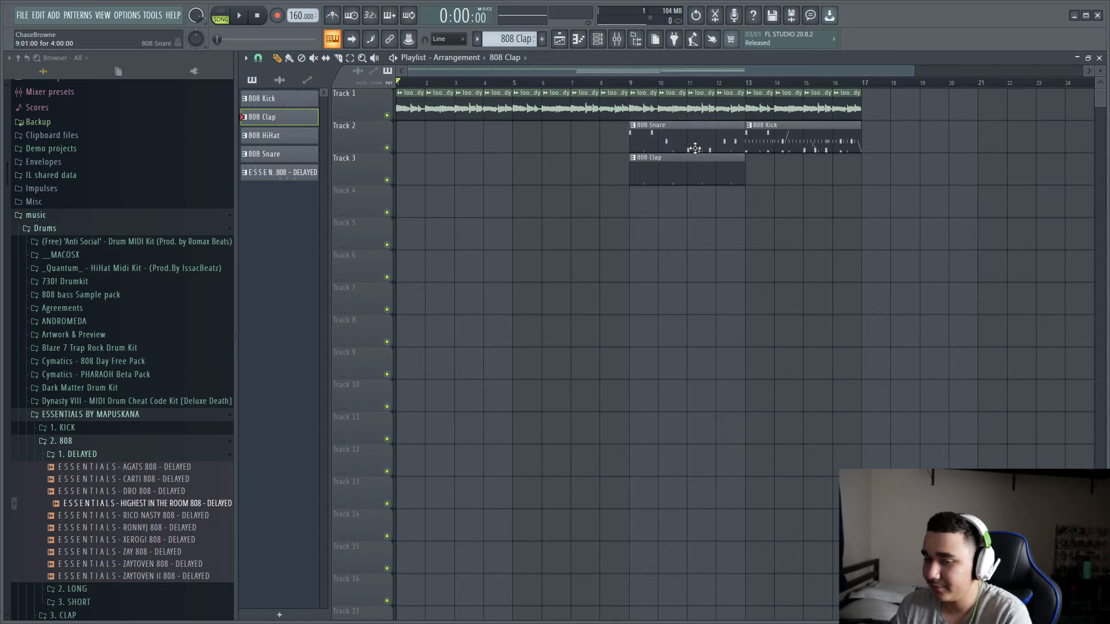
{"action": "left_click_drag", "start_coordinate": [867, 249], "coordinate": [745, 171]}
{"action": "left_click_drag", "start_coordinate": [673, 148], "coordinate": [661, 132]}
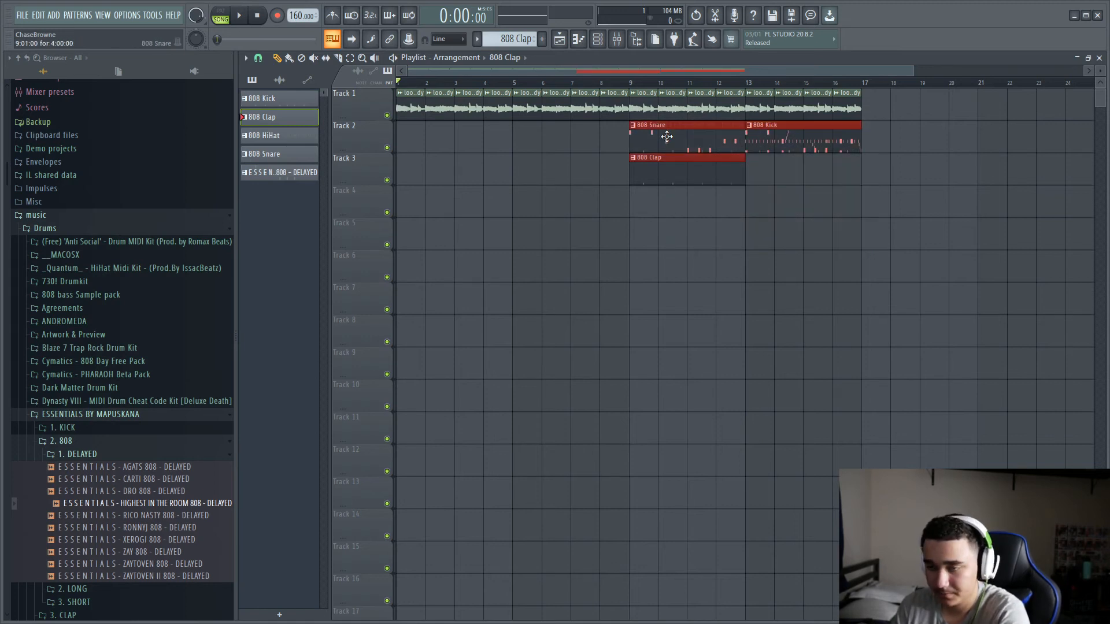
{"action": "key", "text": "Delete"}
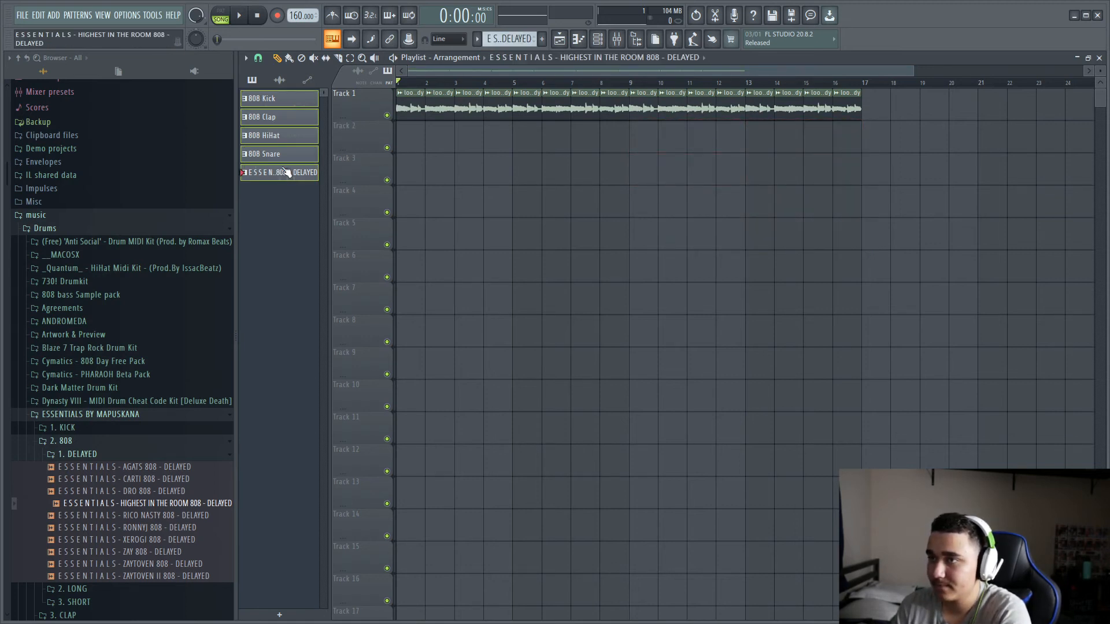
{"action": "left_click_drag", "start_coordinate": [358, 136], "coordinate": [359, 135]}
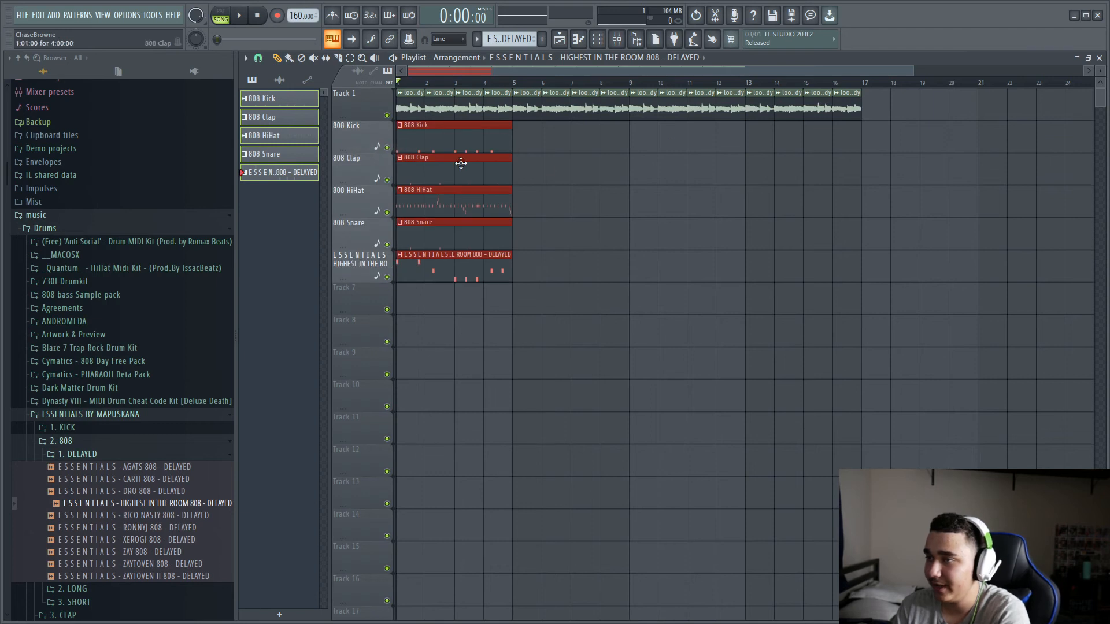
Step: Solo and listen to the 808 Kick, 808 Clap and 808 HiHat tracks one at a time
{"action": "left_click", "coordinate": [387, 148], "text": "ctrl"}
{"action": "key", "text": "space"}
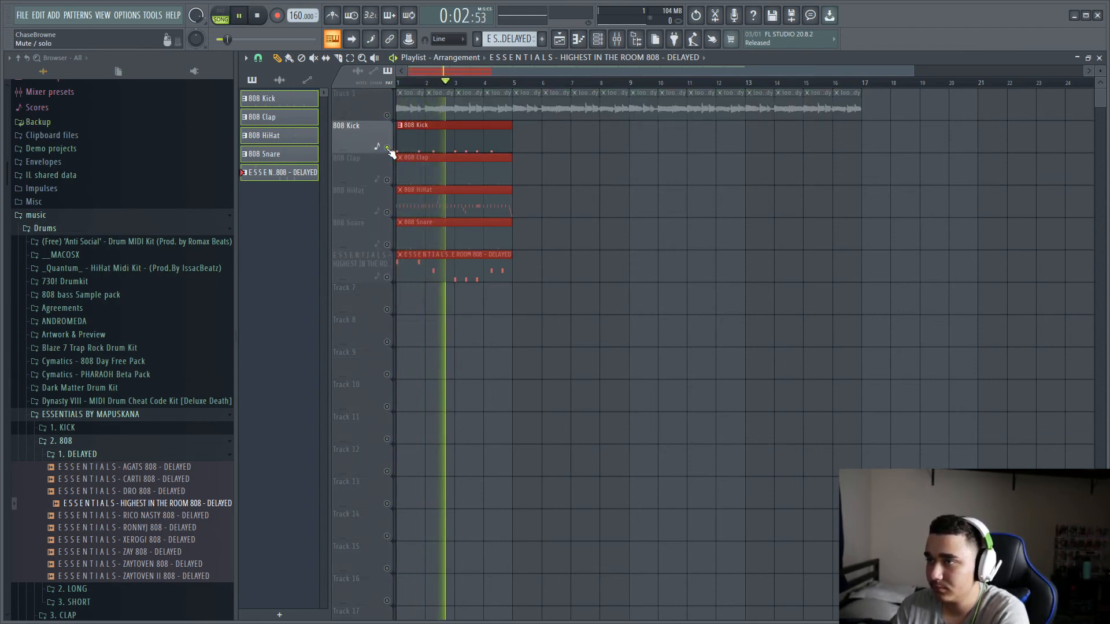
{"action": "left_click", "coordinate": [387, 148], "text": "ctrl"}
{"action": "left_click", "coordinate": [388, 180], "text": "ctrl"}
{"action": "key", "text": "space"}
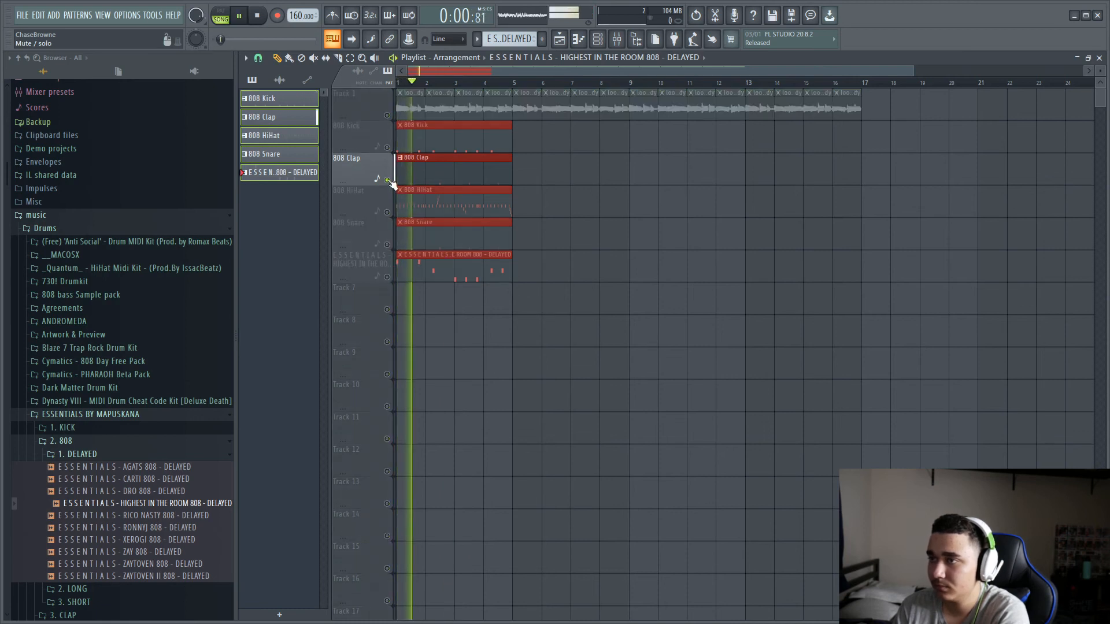
{"action": "left_click", "coordinate": [387, 180], "text": "ctrl"}
{"action": "key", "text": "space"}
{"action": "left_click", "coordinate": [387, 212], "text": "ctrl"}
{"action": "key", "text": "space"}
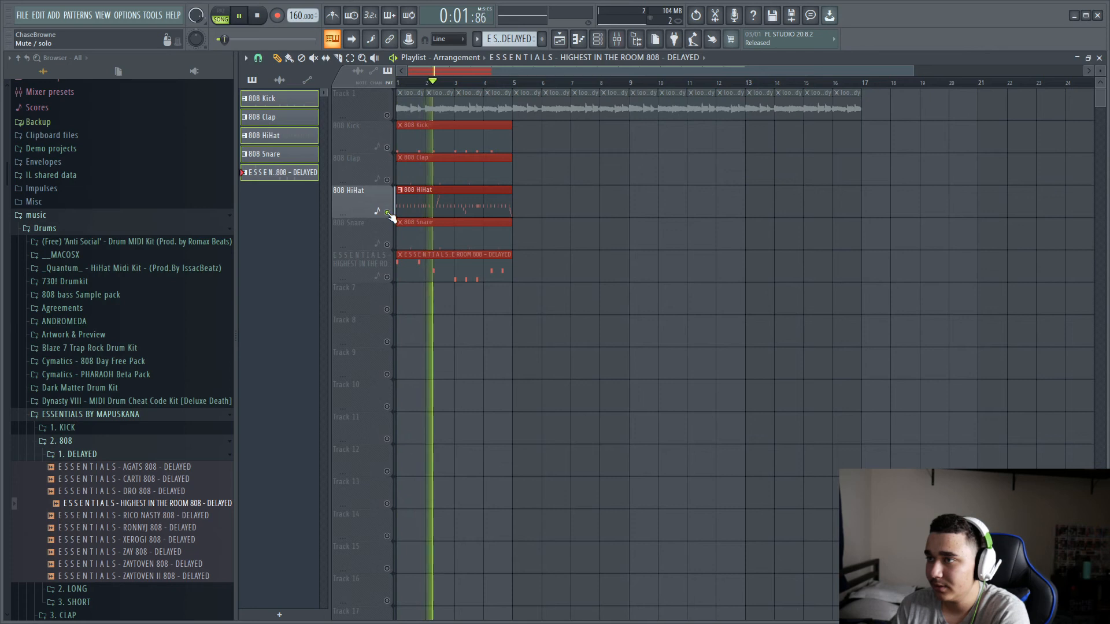
{"action": "left_click", "coordinate": [387, 212], "text": "ctrl"}
{"action": "key", "text": "space"}
Step: Solo the 808 Kick track, replace its sample with ESSENTIALS - GG KICK - PUNCHY from the Essentials by Mapuskana kit, and play it
{"action": "left_click", "coordinate": [387, 147], "text": "ctrl"}
{"action": "key", "text": "space"}
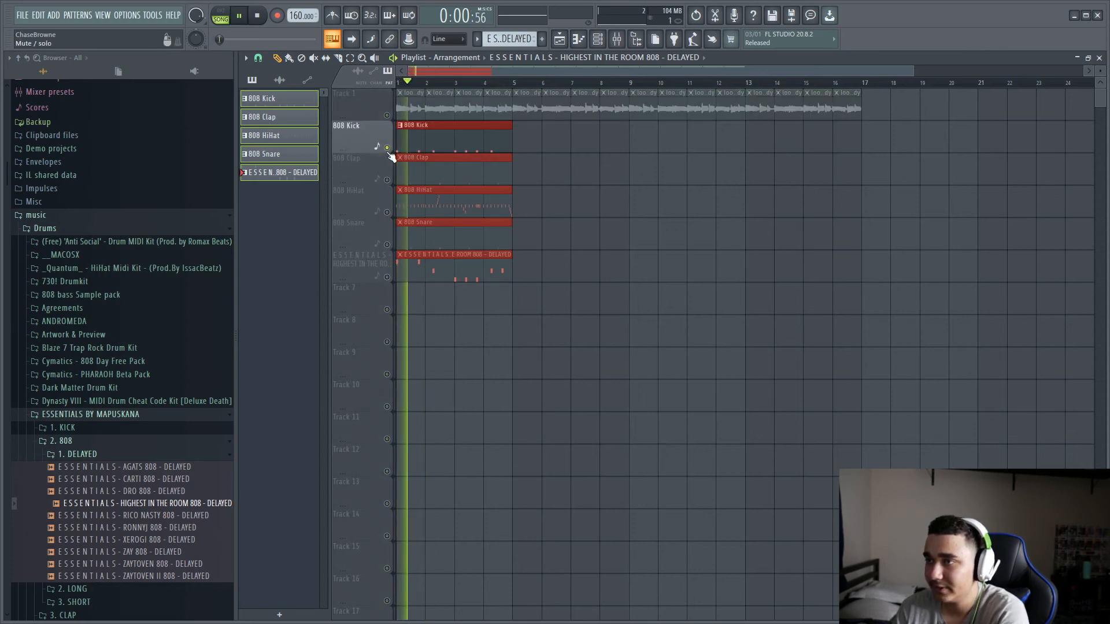
{"action": "key", "text": "F6"}
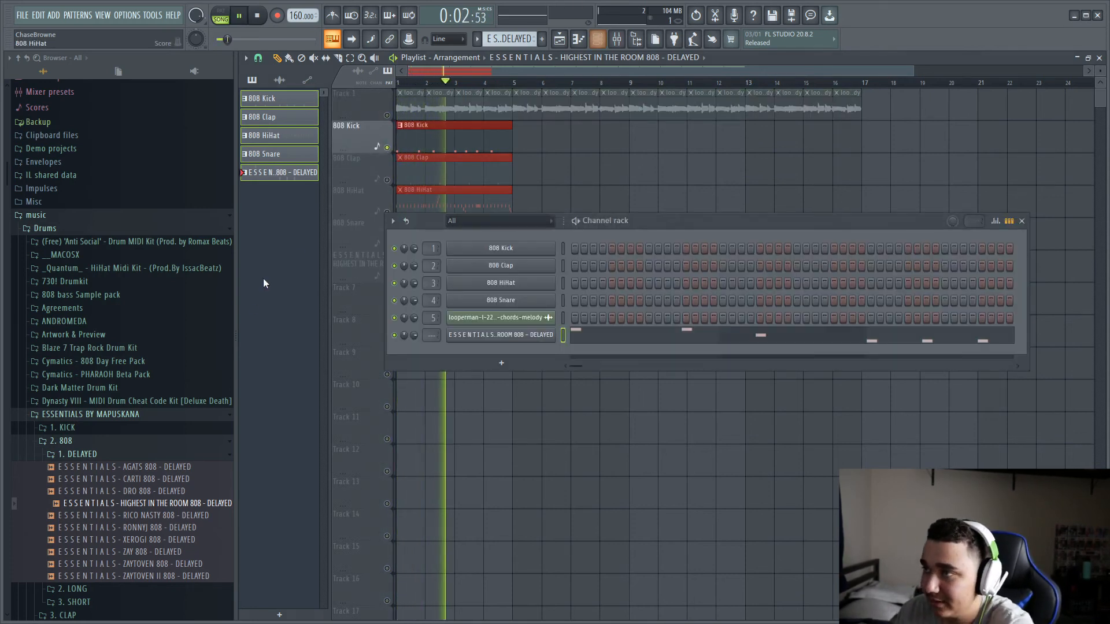
{"action": "key", "text": "space"}
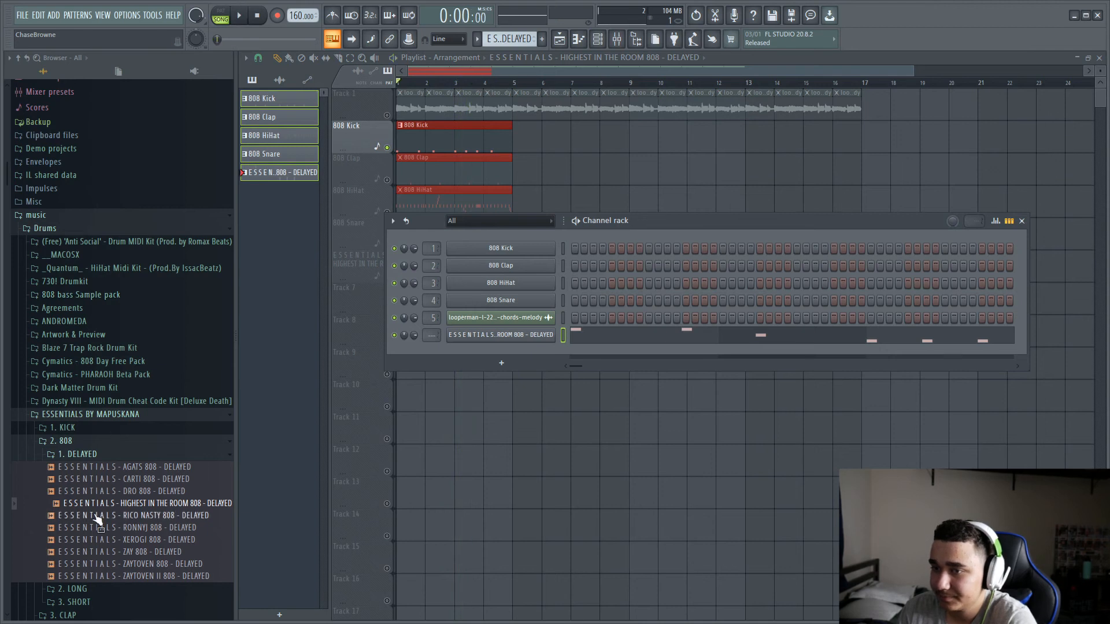
{"action": "left_click", "coordinate": [92, 442]}
{"action": "left_click", "coordinate": [92, 430]}
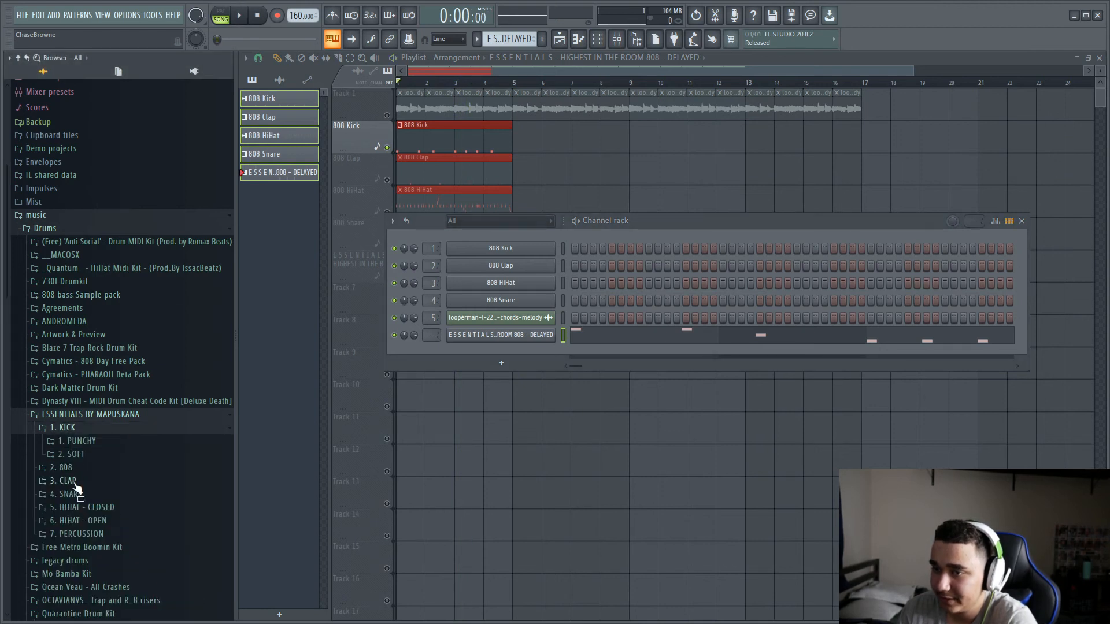
{"action": "left_click", "coordinate": [81, 441]}
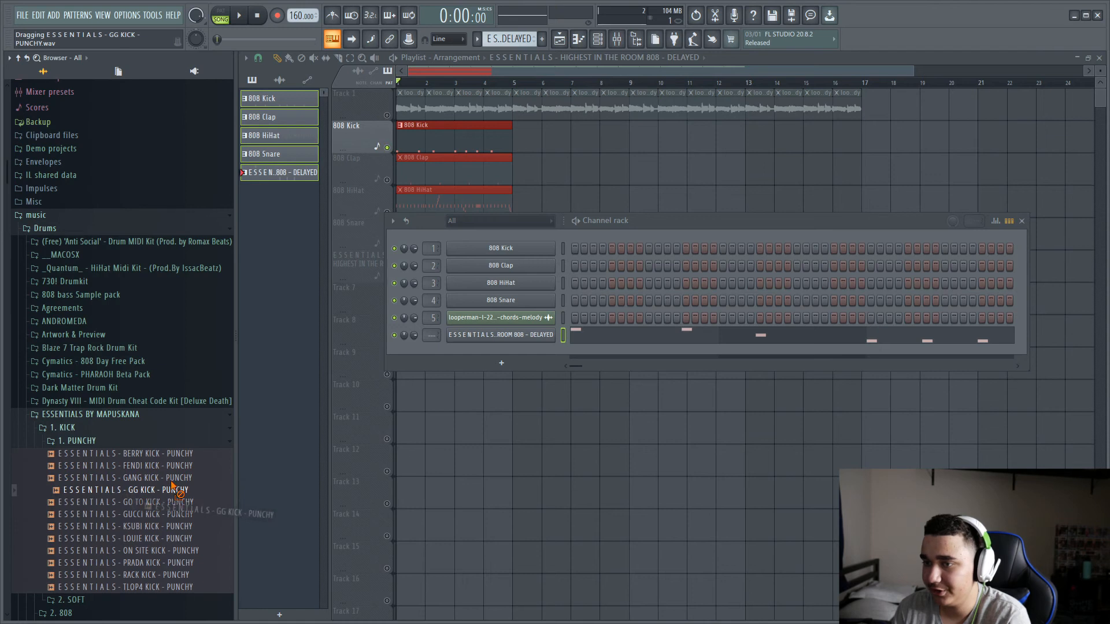
{"action": "left_click_drag", "start_coordinate": [498, 251], "coordinate": [500, 248]}
{"action": "key", "text": "space"}
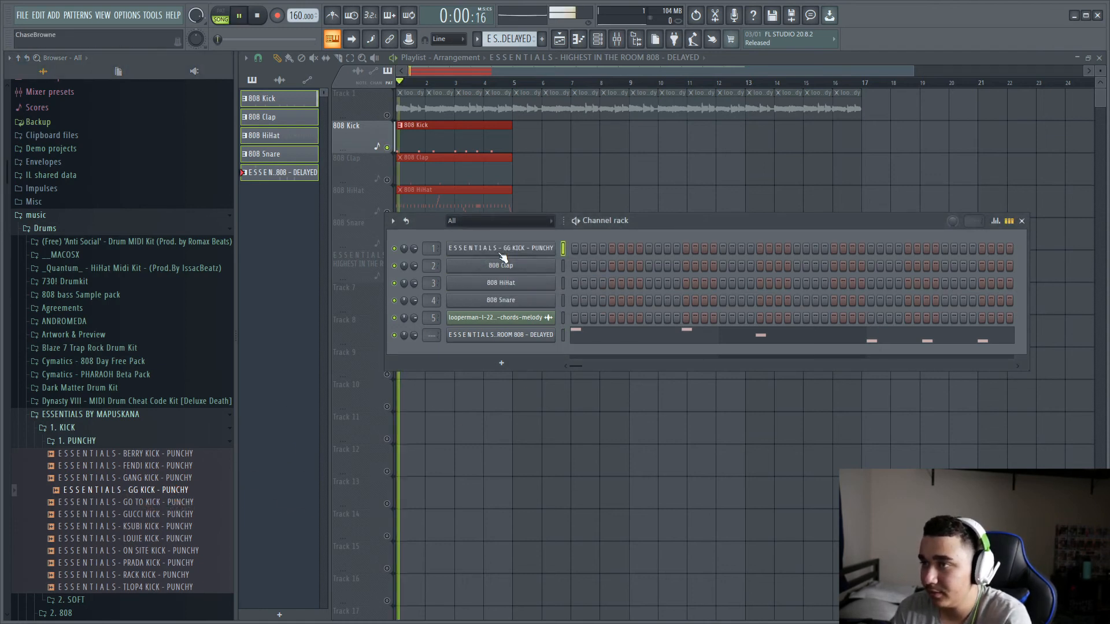
Step: Unmute the 808 Clap, 808 HiHat, 808 Snare and melodic 808 tracks and loop bars 1 to 4 to hear them together
{"action": "left_click", "coordinate": [1022, 221]}
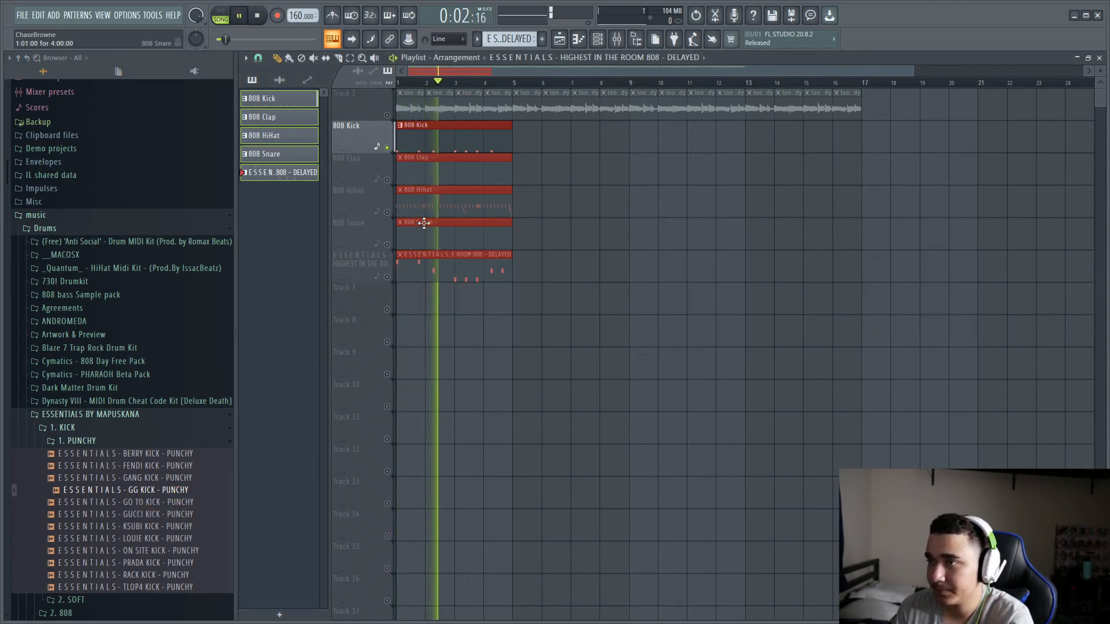
{"action": "left_click", "coordinate": [386, 156]}
{"action": "left_click", "coordinate": [387, 147]}
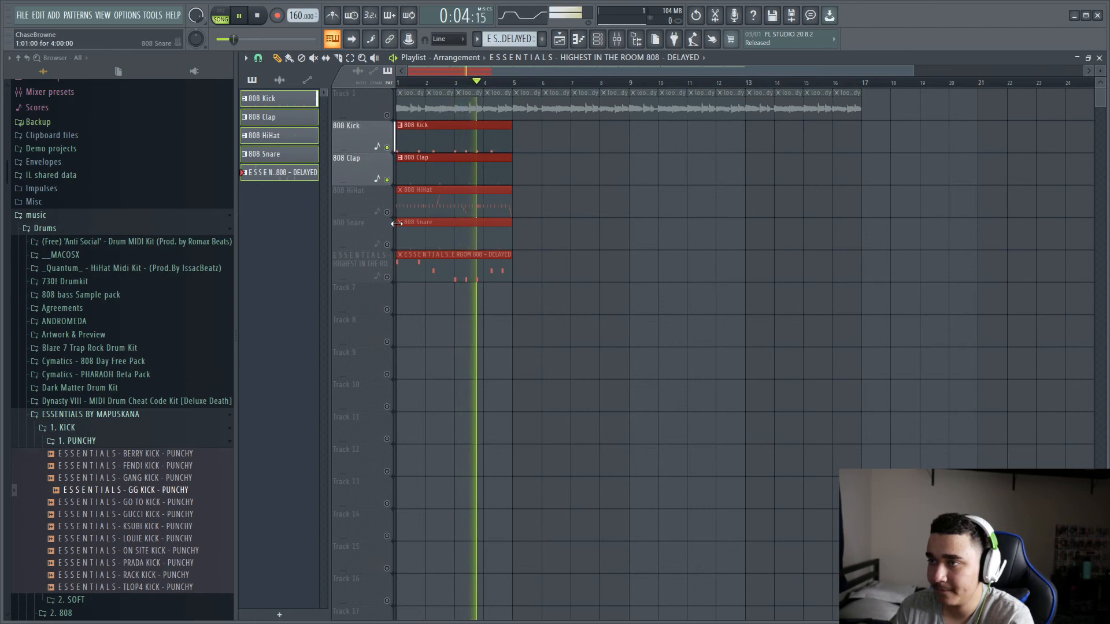
{"action": "left_click", "coordinate": [387, 212]}
{"action": "left_click", "coordinate": [386, 244]}
{"action": "key", "text": "space"}
{"action": "key", "text": "space"}
{"action": "left_click_drag", "start_coordinate": [513, 84], "coordinate": [413, 87]}
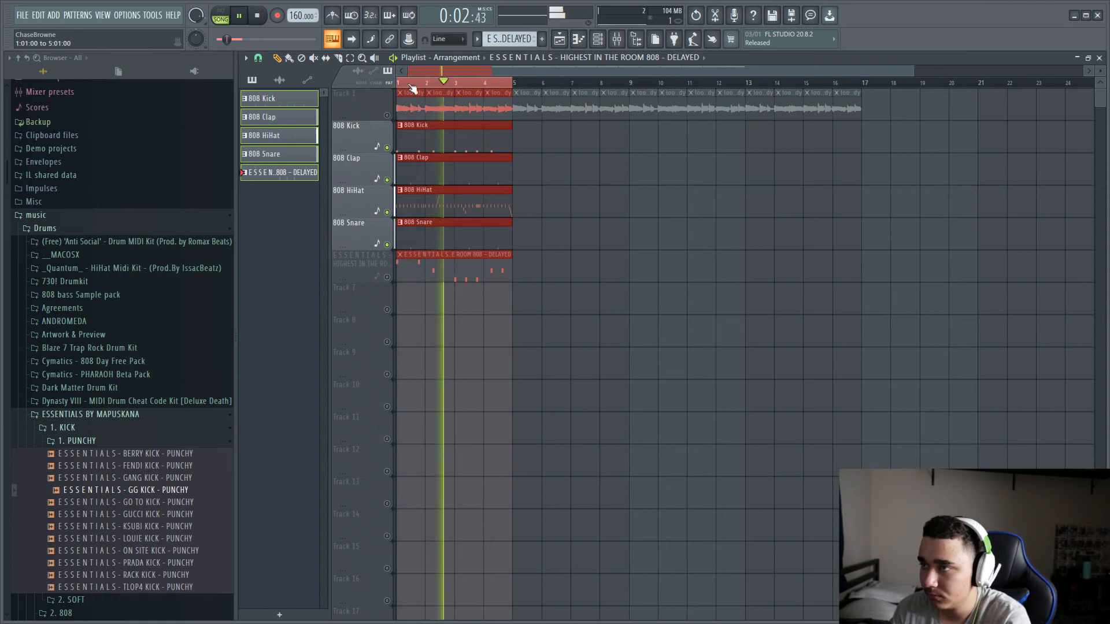
{"action": "left_click", "coordinate": [386, 277]}
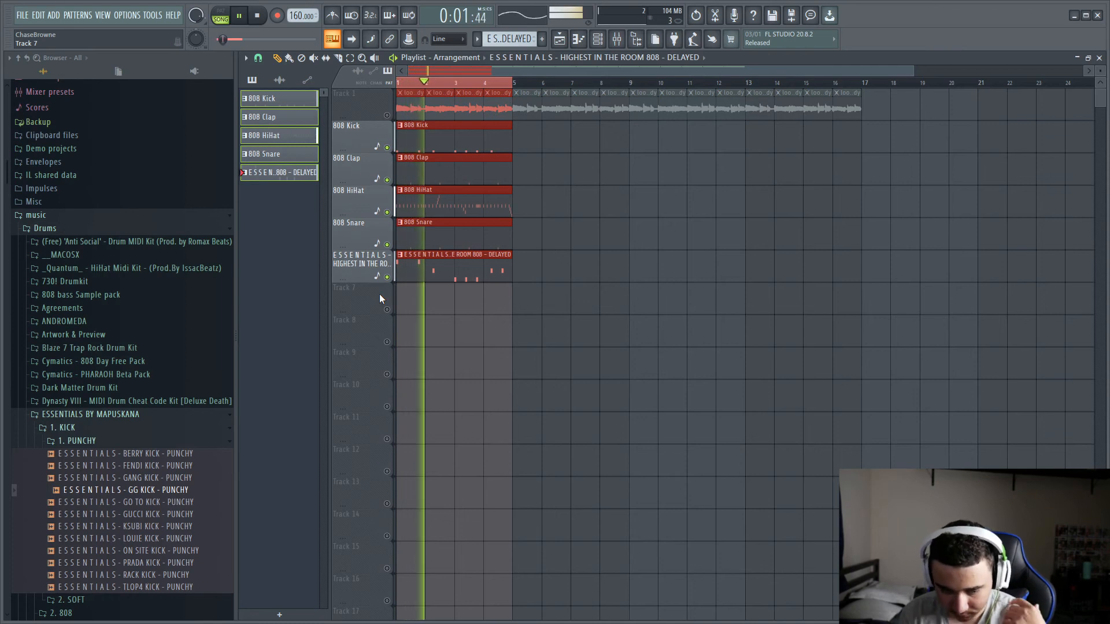
{"action": "key", "text": "space"}
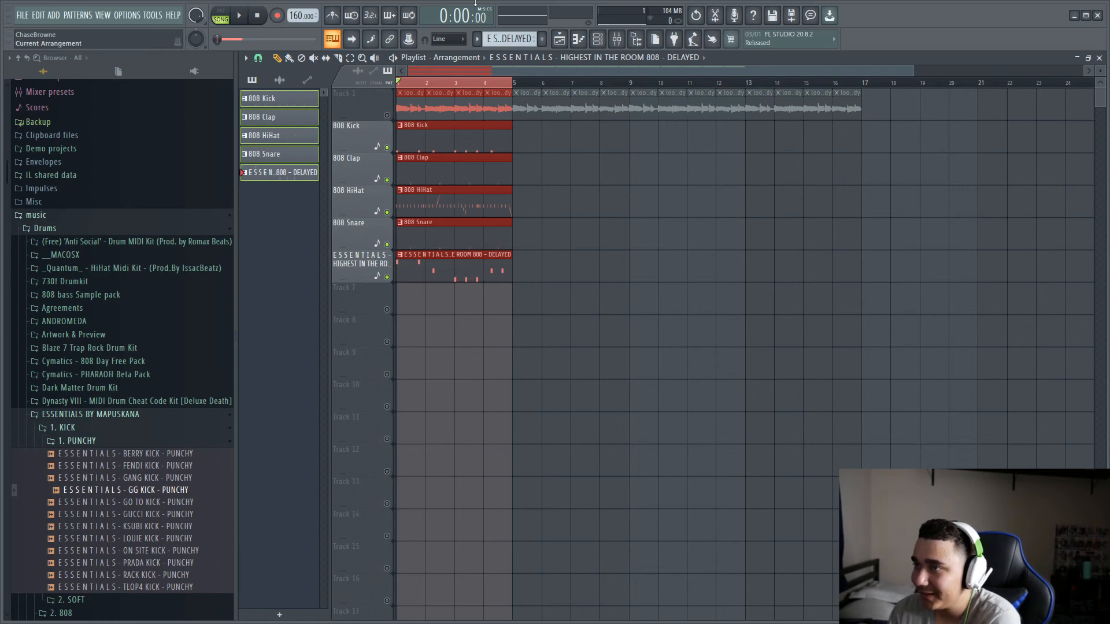
Step: Play the drums with and without the guitar loop on Track 1, leave all tracks unmuted and clear the bar selection
{"action": "left_click", "coordinate": [388, 119]}
{"action": "key", "text": "space"}
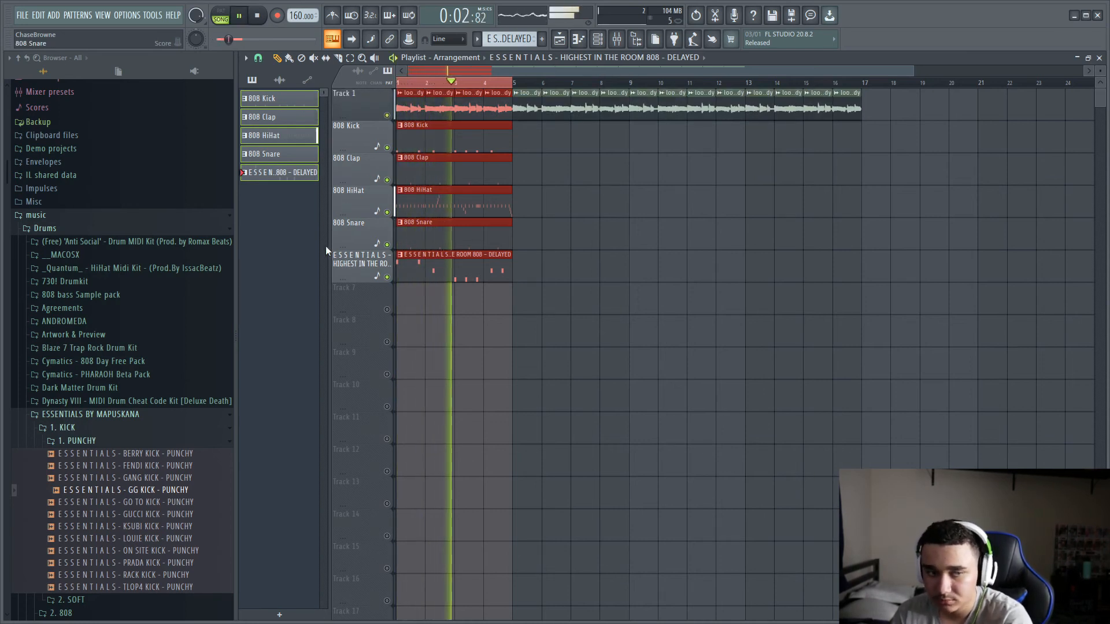
{"action": "left_click", "coordinate": [389, 117]}
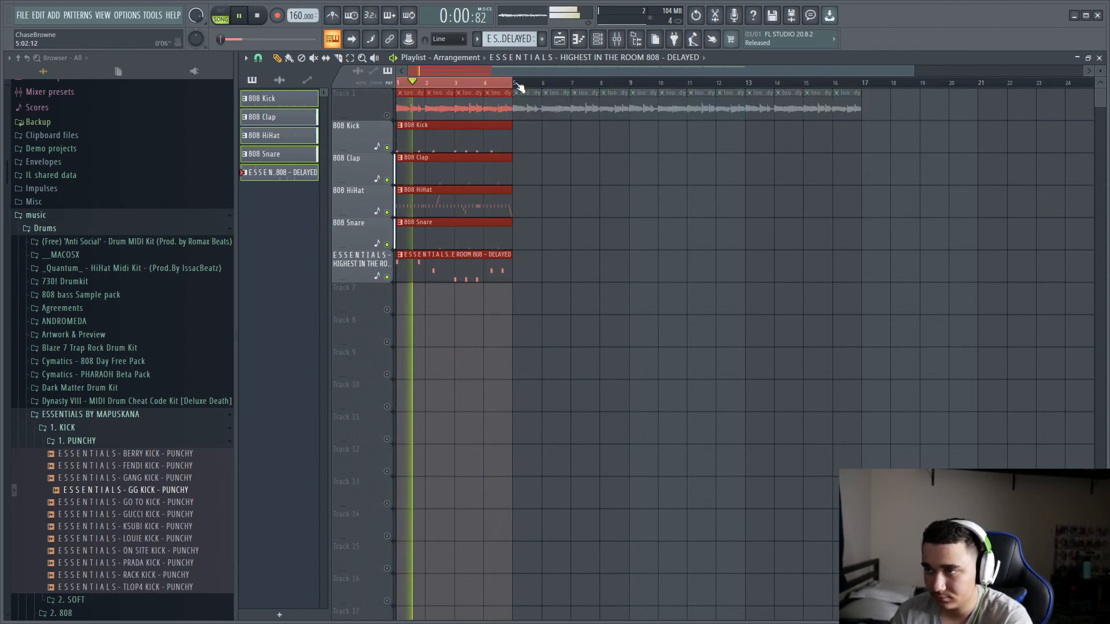
{"action": "key", "text": "space"}
{"action": "left_click_drag", "start_coordinate": [502, 80], "coordinate": [400, 87]}
{"action": "left_click", "coordinate": [505, 330], "text": "ctrl"}
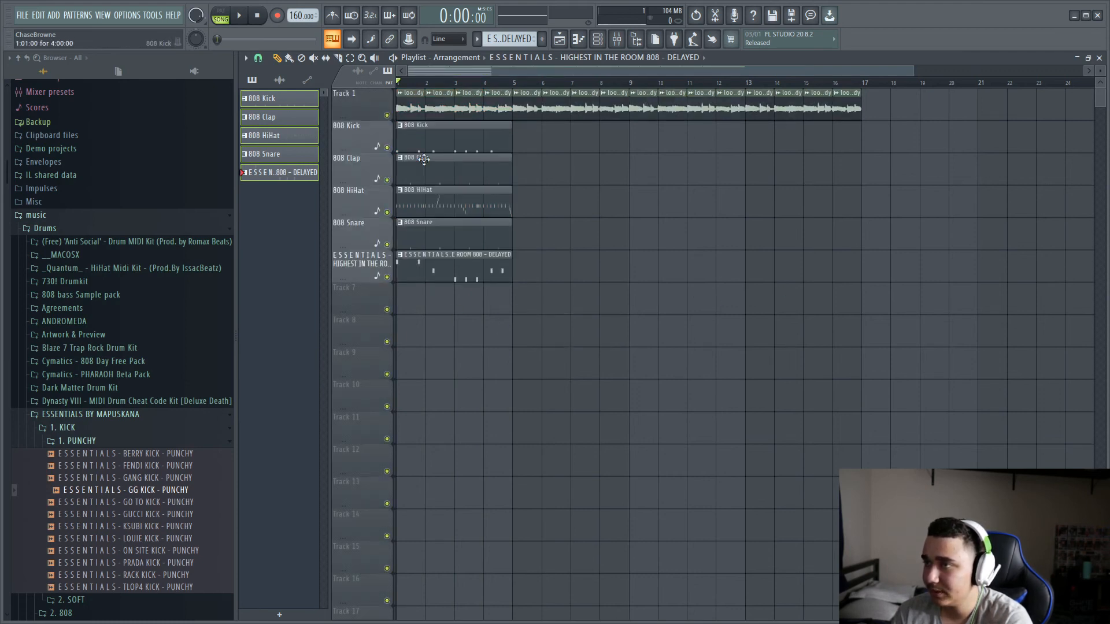
Step: Move the five drum and 808 clips to bar 9 and duplicate them so they fill bars 9 to 16
{"action": "left_click", "coordinate": [544, 302]}
{"action": "key", "text": "Delete"}
{"action": "left_click_drag", "start_coordinate": [611, 347], "coordinate": [665, 138]}
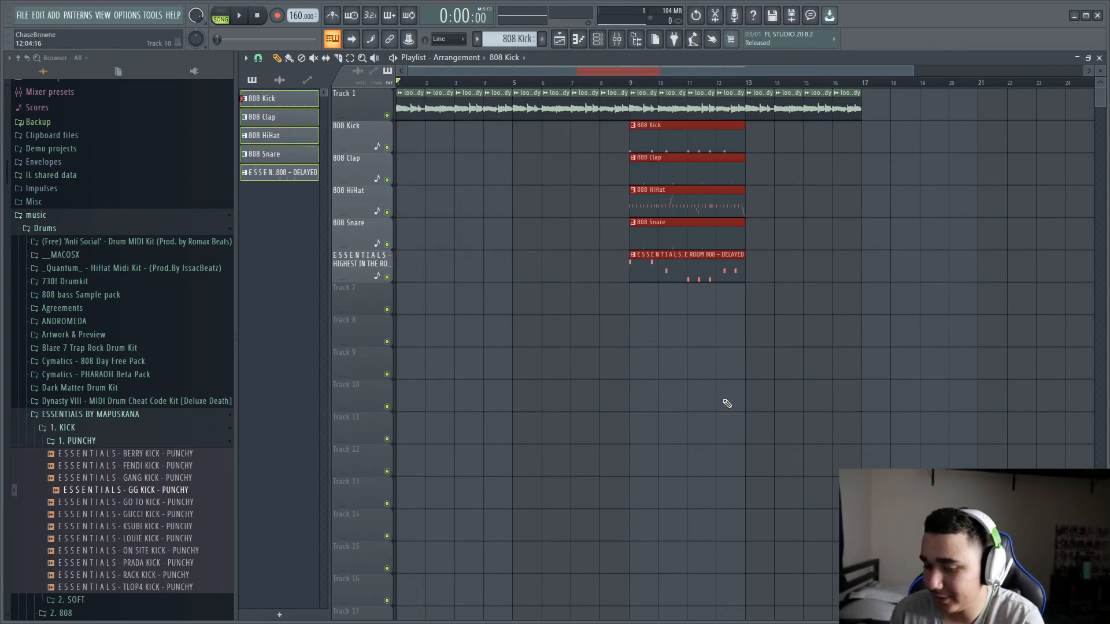
{"action": "key", "text": "ctrl+b"}
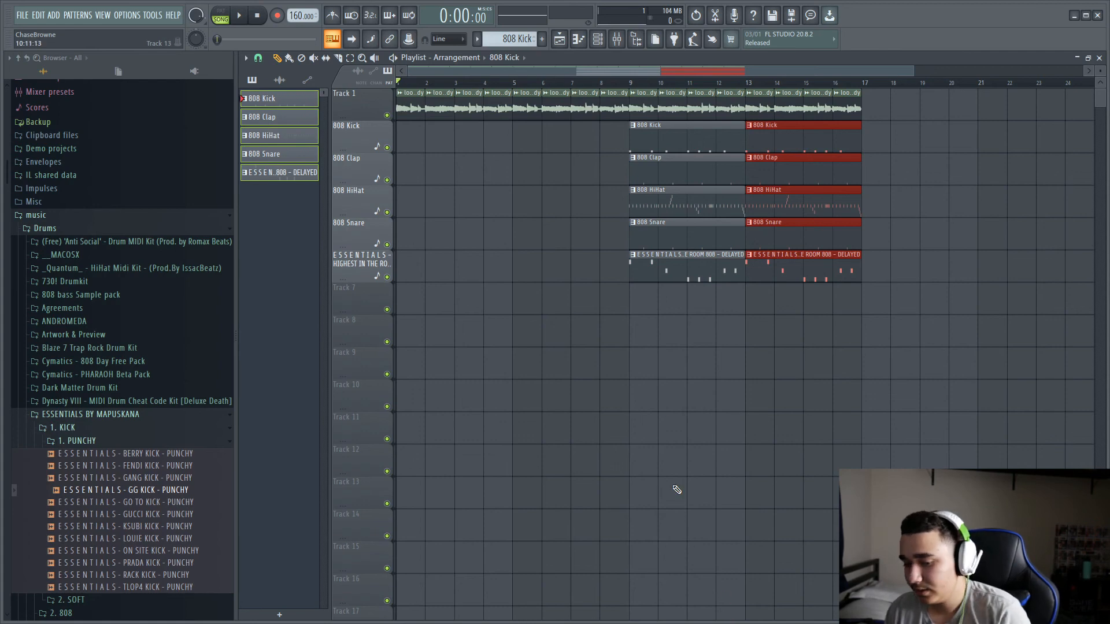
Step: Loop bars 9 to 16, solo mixer Insert 6 and lower its volume to about 84%
{"action": "key", "text": "F6"}
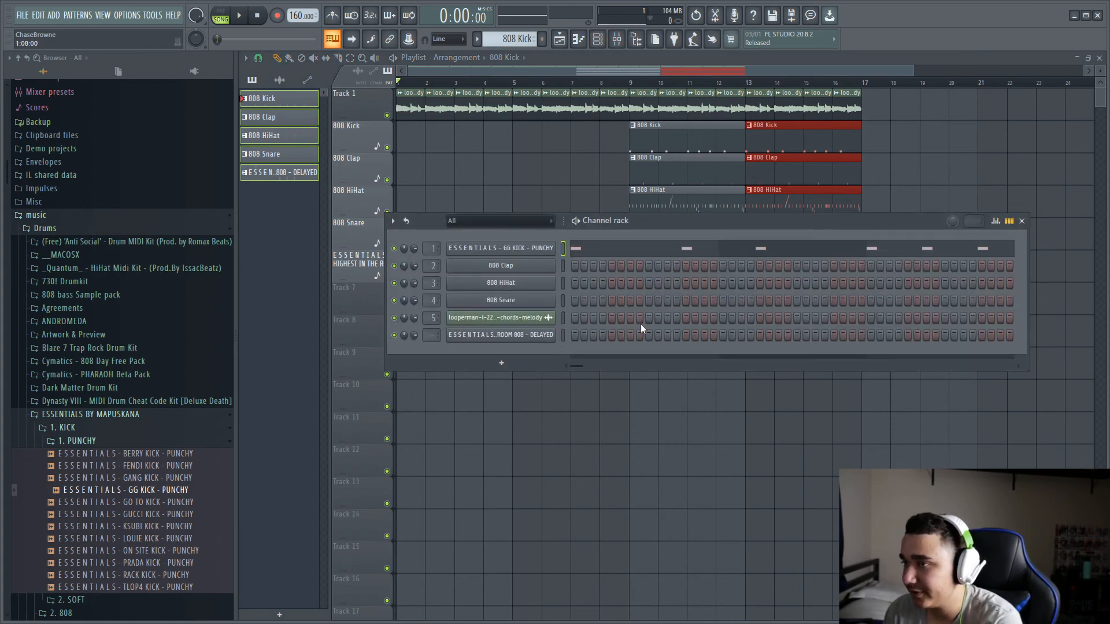
{"action": "key", "text": "F6"}
{"action": "key", "text": "F9"}
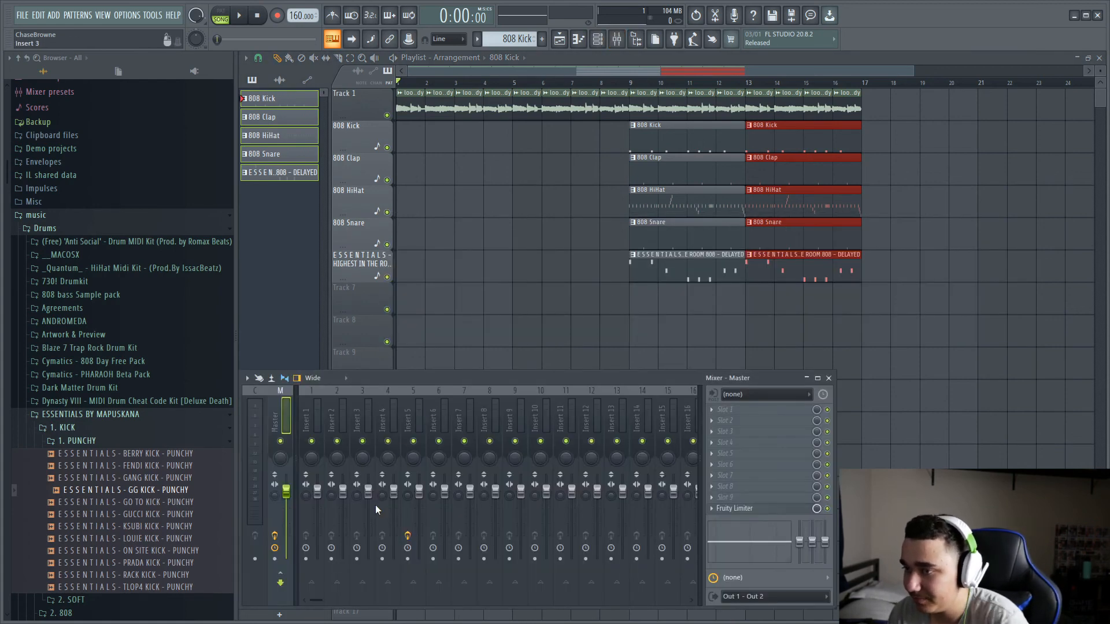
{"action": "left_click", "coordinate": [311, 390]}
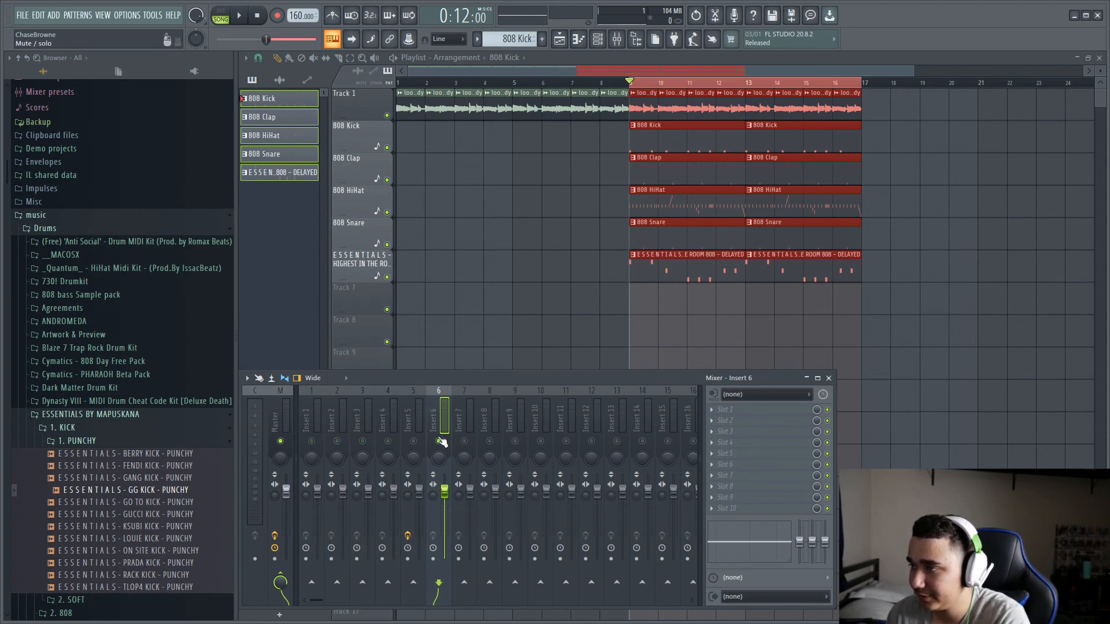
{"action": "key", "text": "space"}
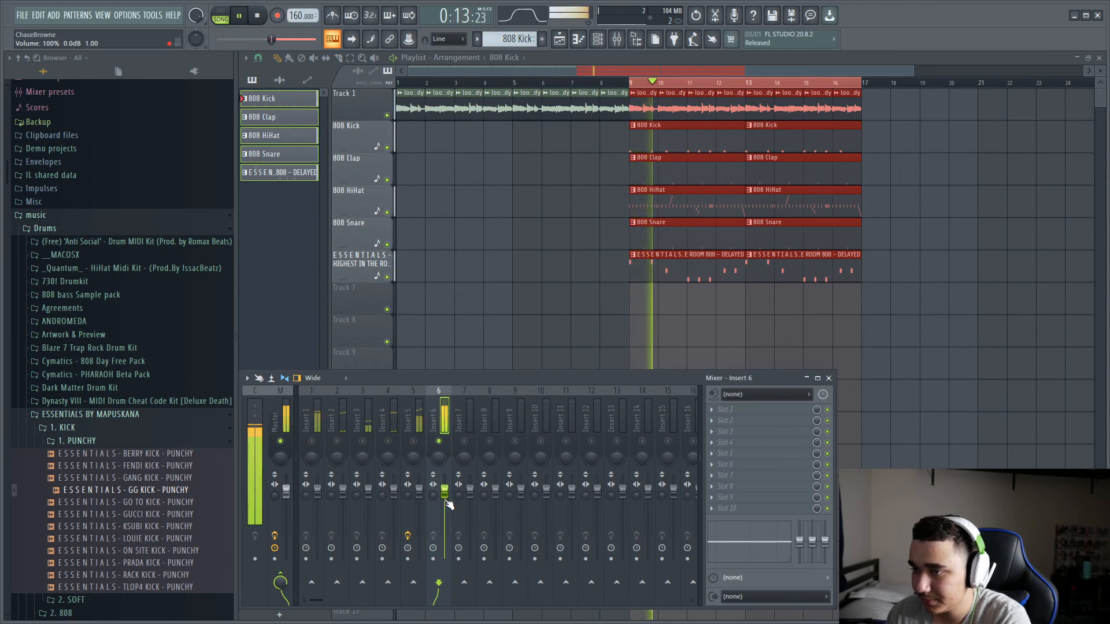
{"action": "left_click_drag", "start_coordinate": [446, 501], "coordinate": [447, 509]}
{"action": "scroll", "coordinate": [447, 507], "scroll_direction": "up", "scroll_amount": 3}
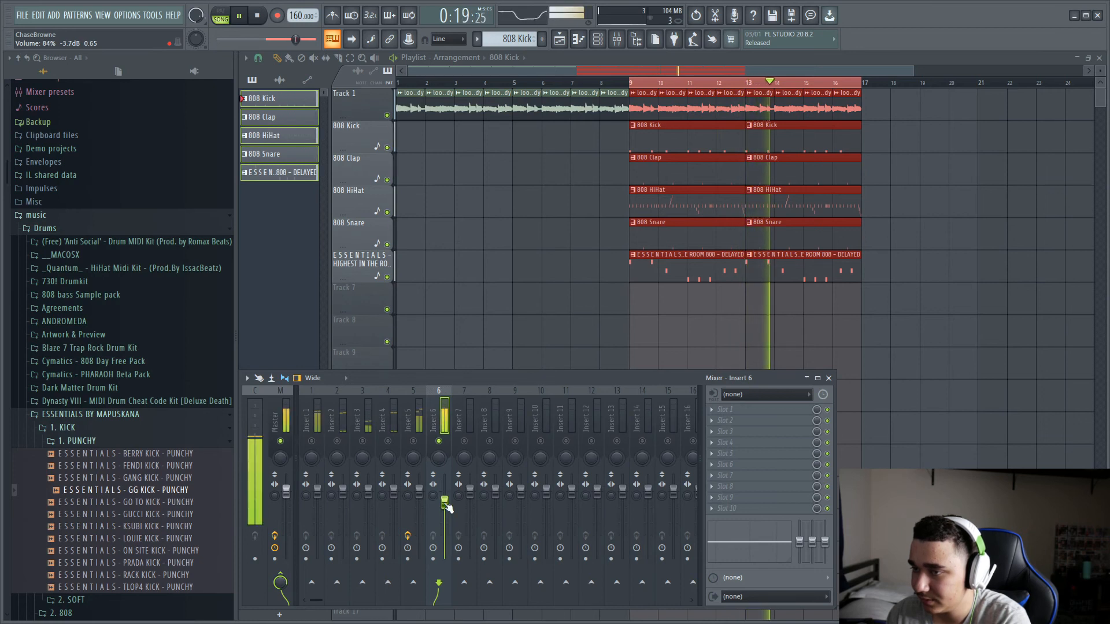
Step: Unmute mixer Inserts 5 and 4 and lower Insert 4's volume to about 83%
{"action": "left_click", "coordinate": [413, 441]}
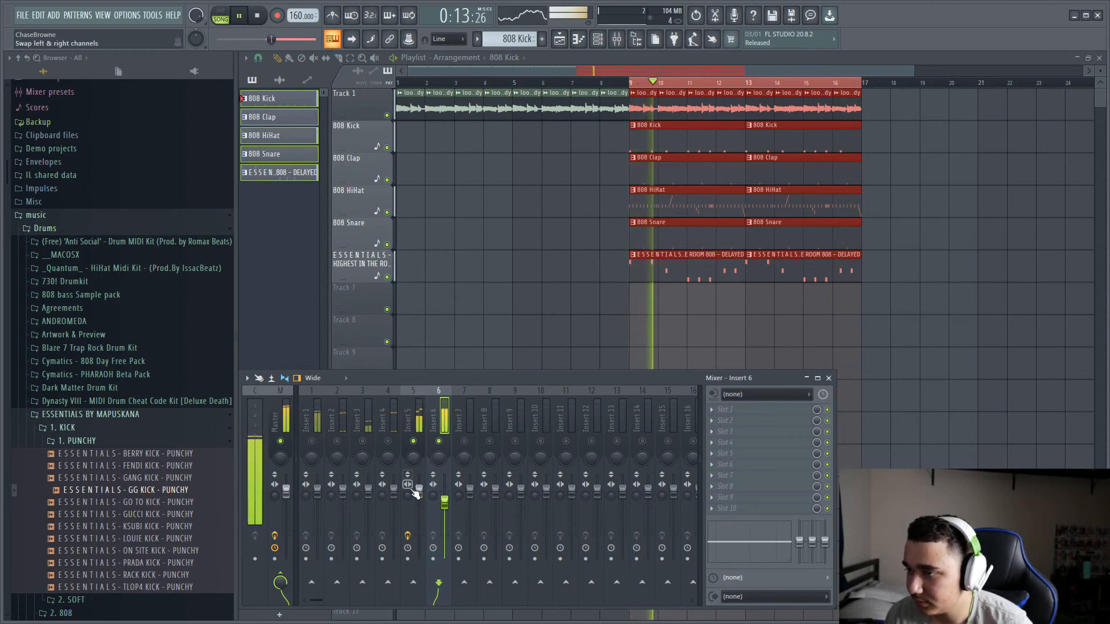
{"action": "left_click", "coordinate": [412, 393]}
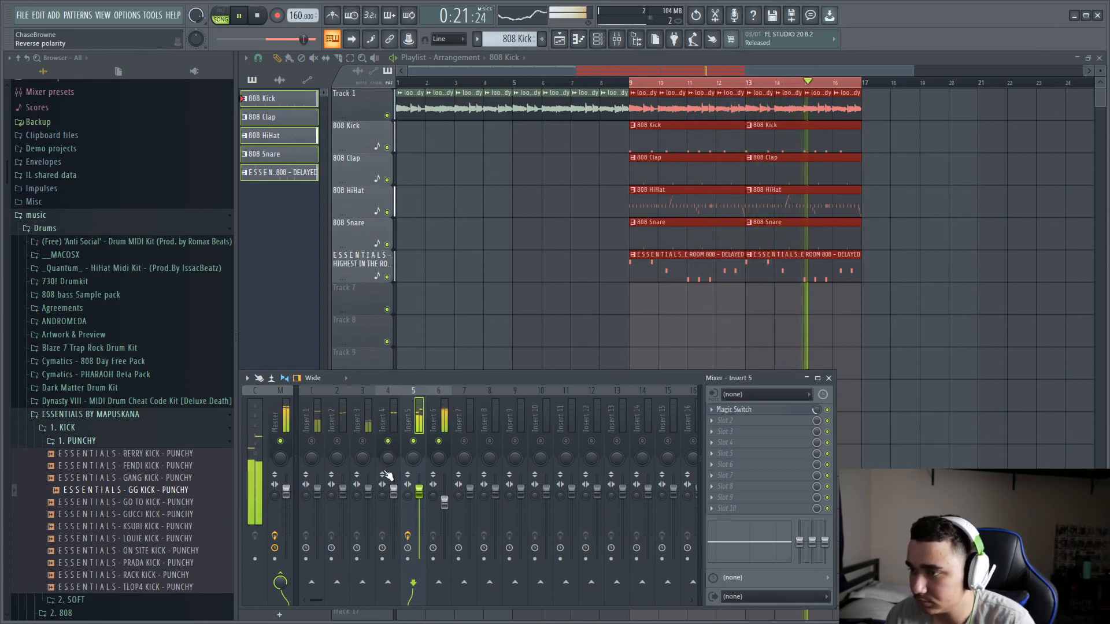
{"action": "left_click_drag", "start_coordinate": [396, 493], "coordinate": [395, 504]}
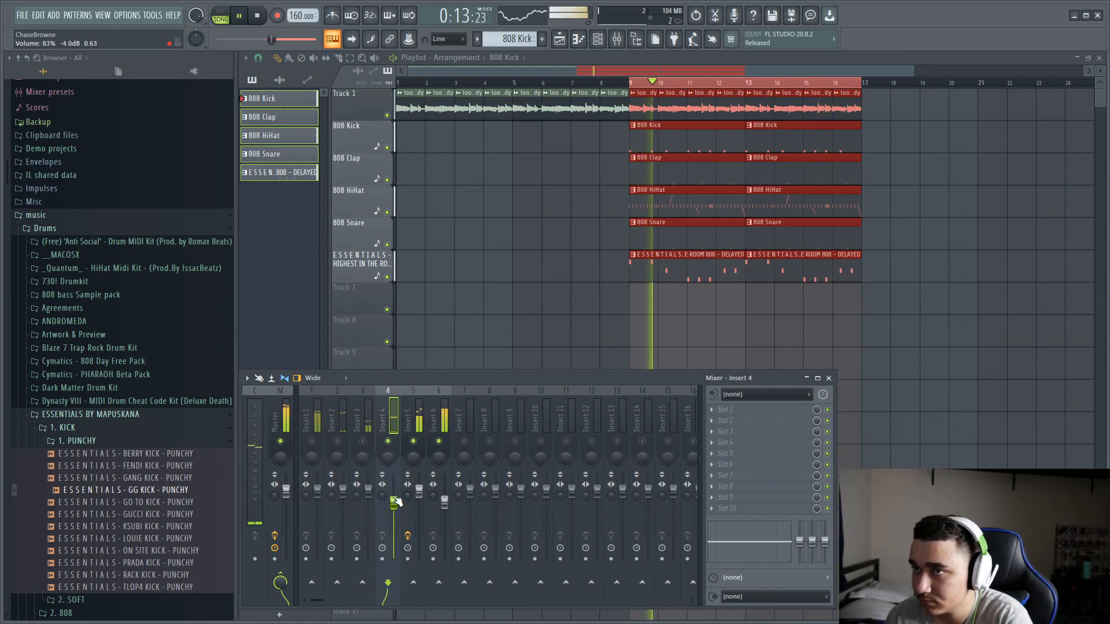
{"action": "left_click", "coordinate": [277, 16]}
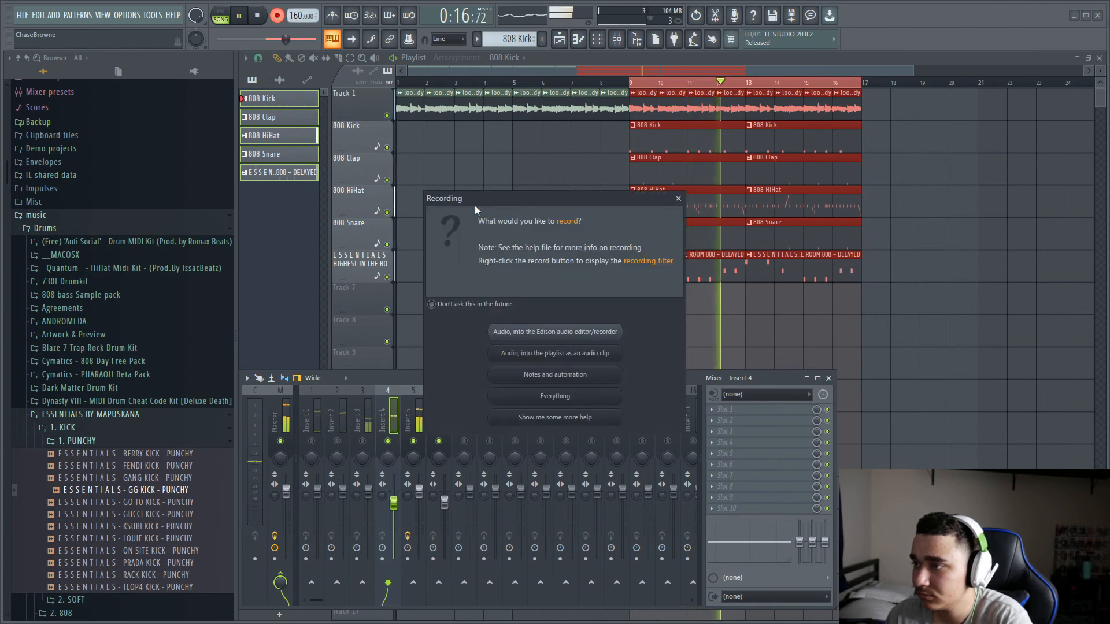
{"action": "left_click", "coordinate": [675, 197]}
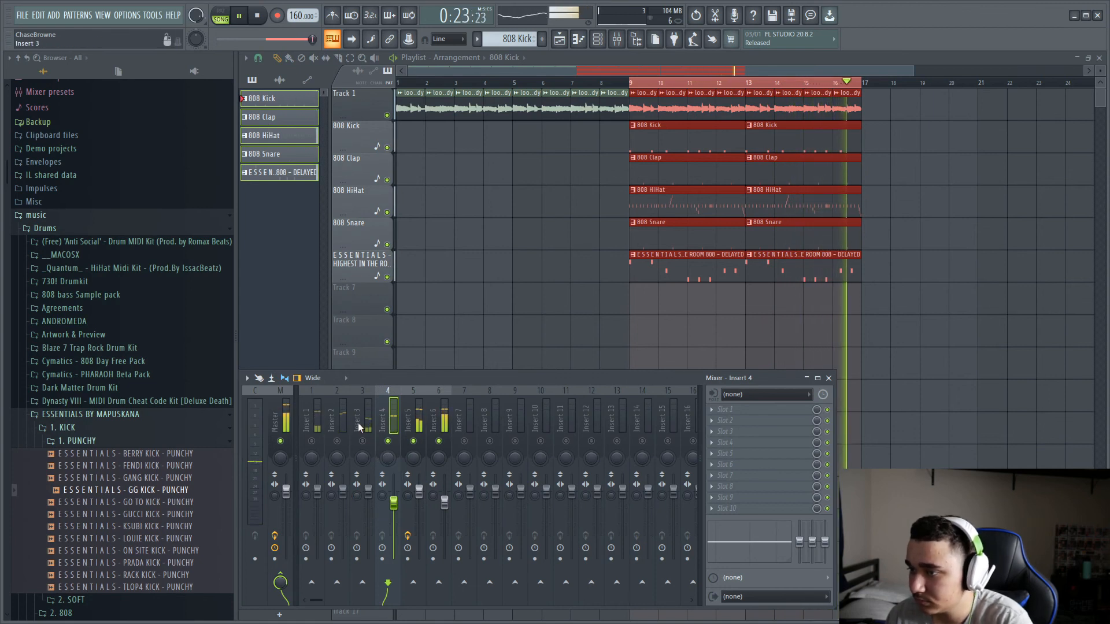
Step: Unmute mixer Inserts 3, 2 and 1, lower the volumes of 3 and 2, and raise Insert 1 slightly
{"action": "left_click", "coordinate": [362, 441]}
{"action": "left_click_drag", "start_coordinate": [368, 490], "coordinate": [373, 508]}
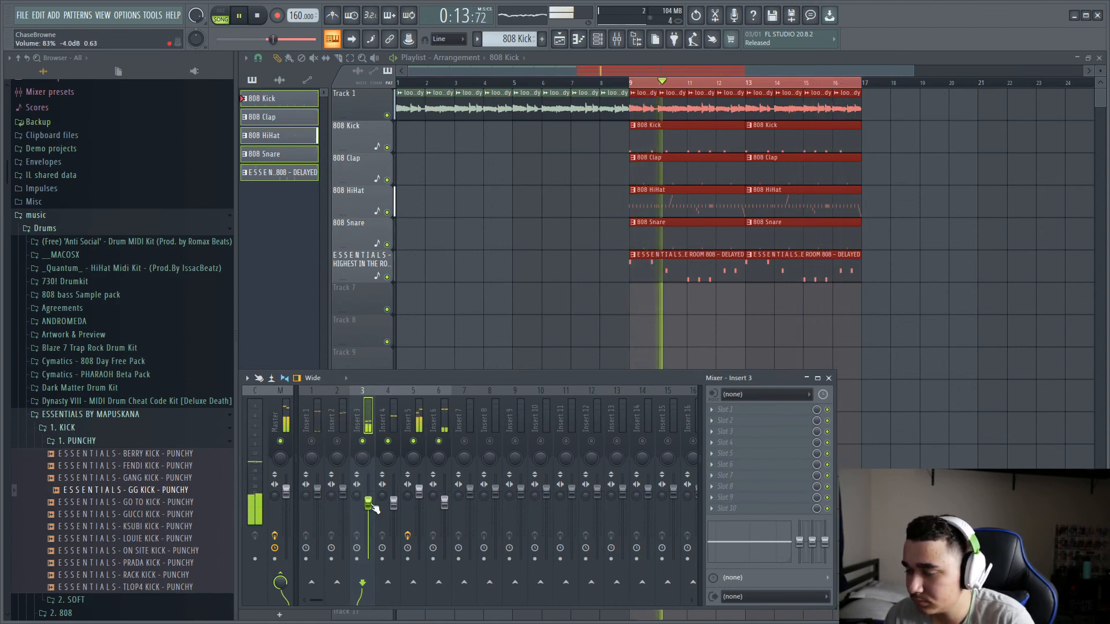
{"action": "left_click", "coordinate": [338, 442]}
{"action": "left_click_drag", "start_coordinate": [343, 491], "coordinate": [368, 496]}
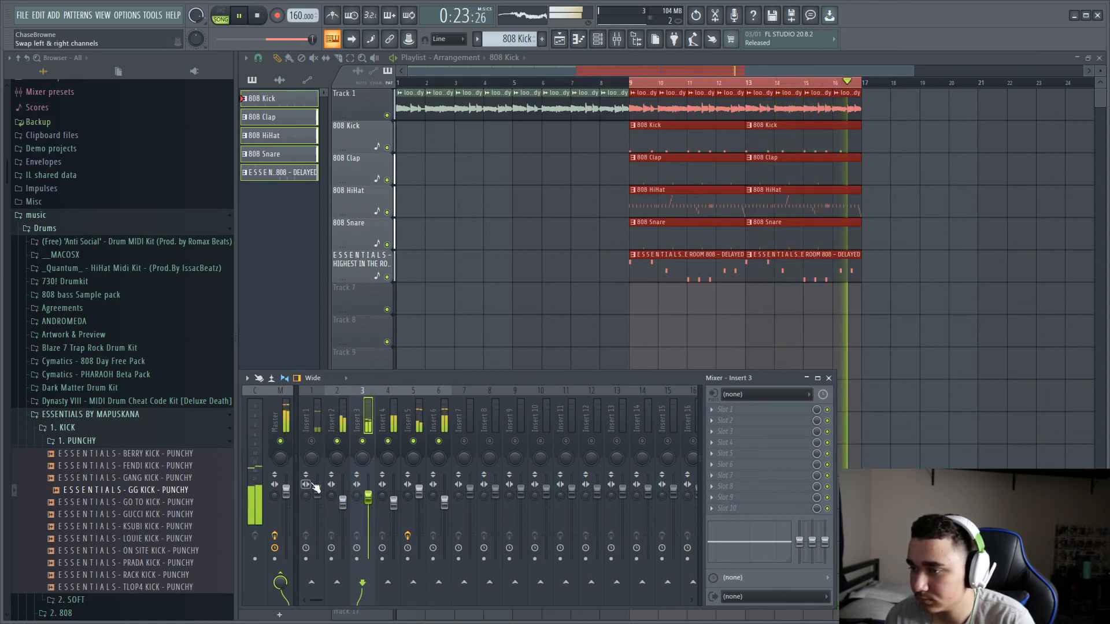
{"action": "left_click", "coordinate": [311, 441]}
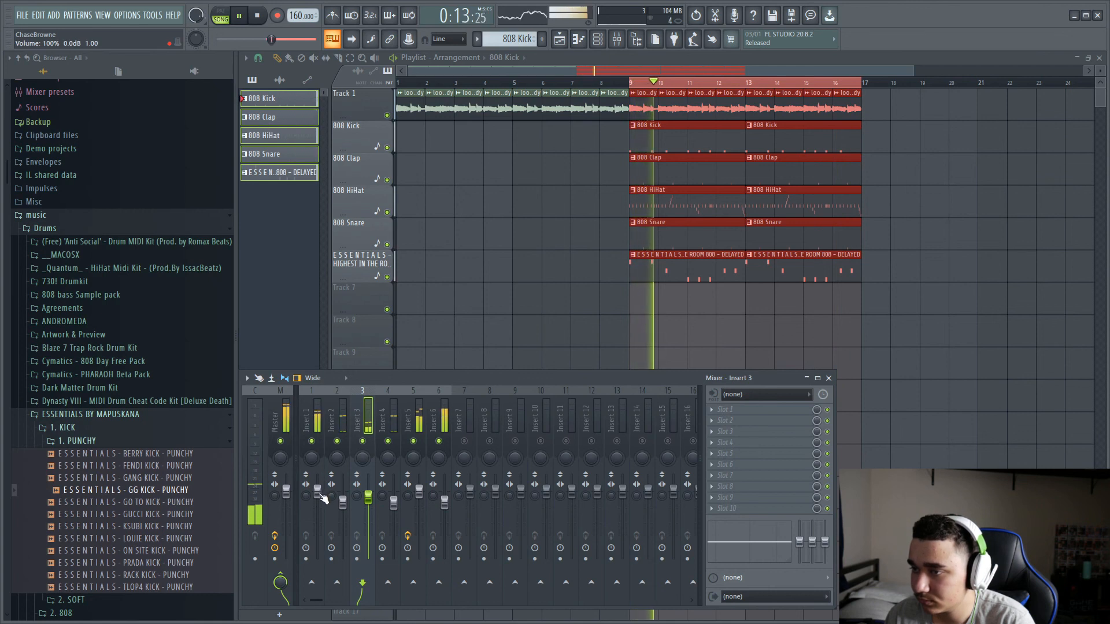
{"action": "left_click_drag", "start_coordinate": [317, 490], "coordinate": [317, 483]}
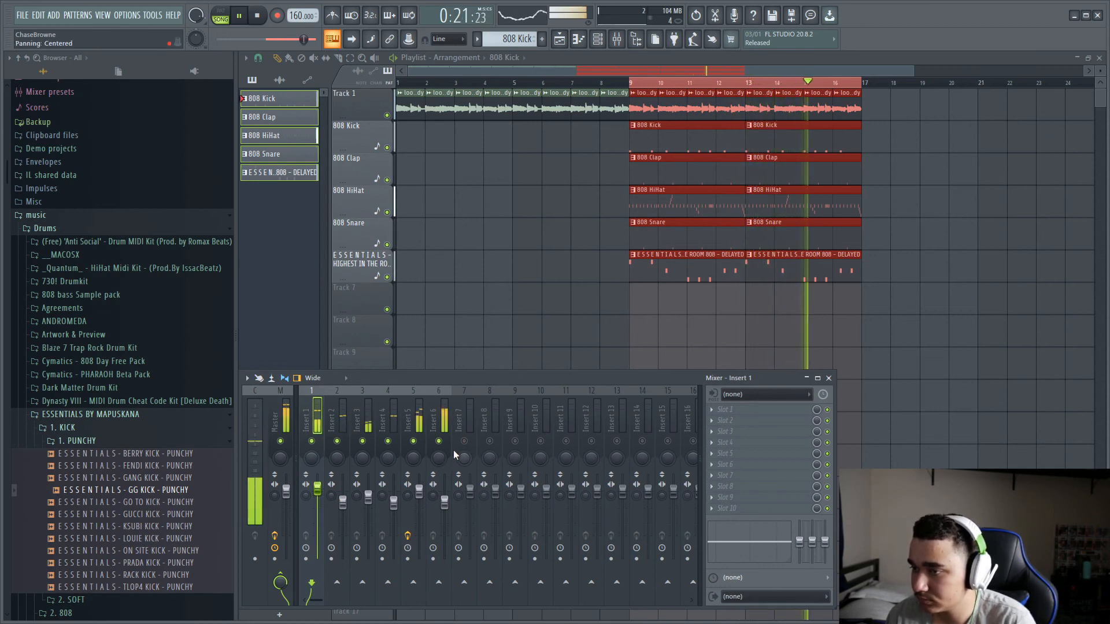
{"action": "double_click", "coordinate": [812, 136]}
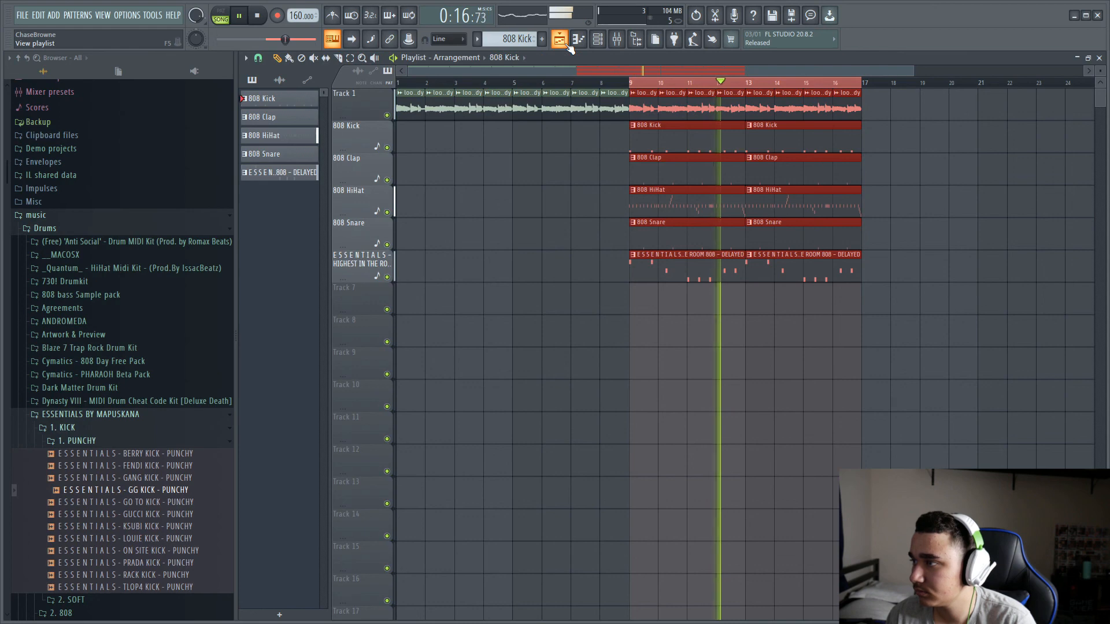
{"action": "left_click", "coordinate": [562, 40]}
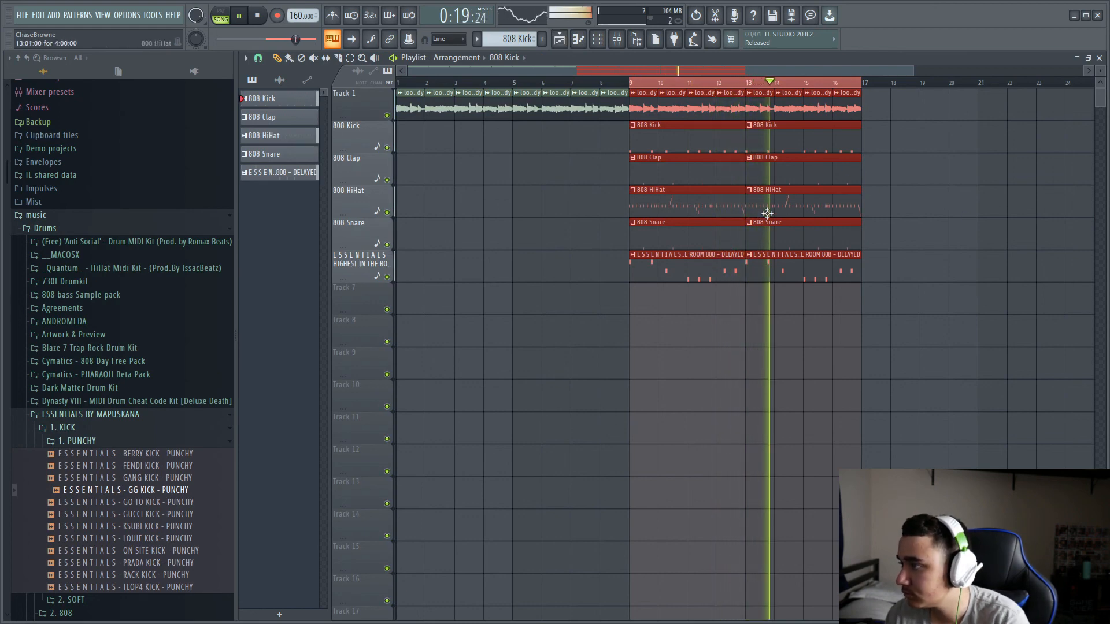
{"action": "key", "text": "F6"}
{"action": "key", "text": "F6"}
{"action": "key", "text": "F6"}
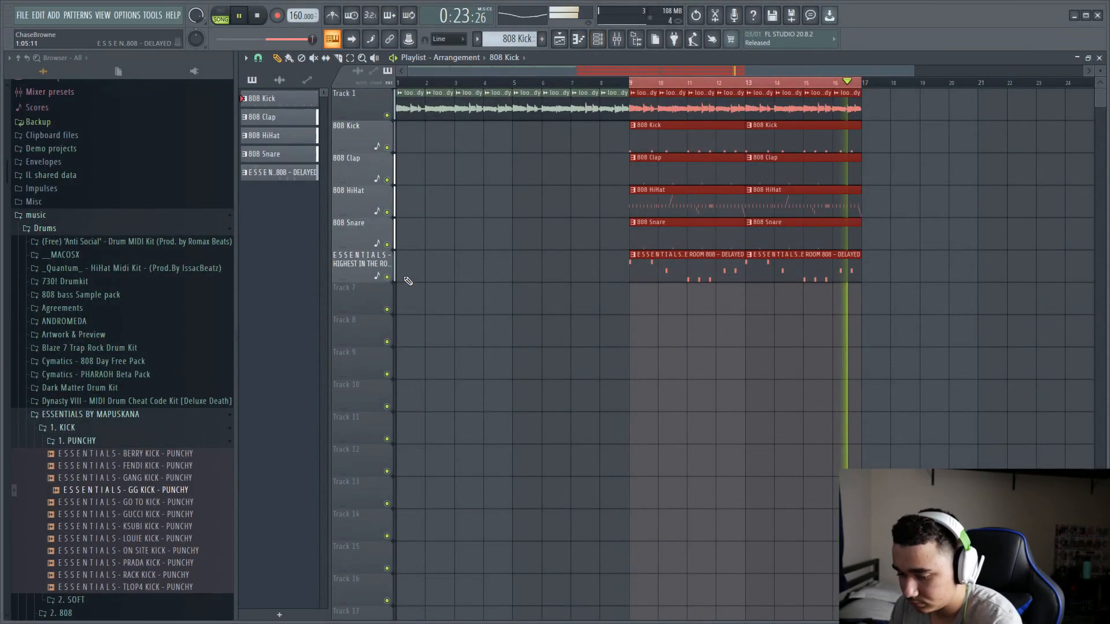
Step: Lower mixer Insert 6's volume slightly more, stop playback and clear the selection of bars 9 to 16
{"action": "key", "text": "F9"}
{"action": "left_click_drag", "start_coordinate": [444, 492], "coordinate": [443, 508]}
{"action": "key", "text": "space"}
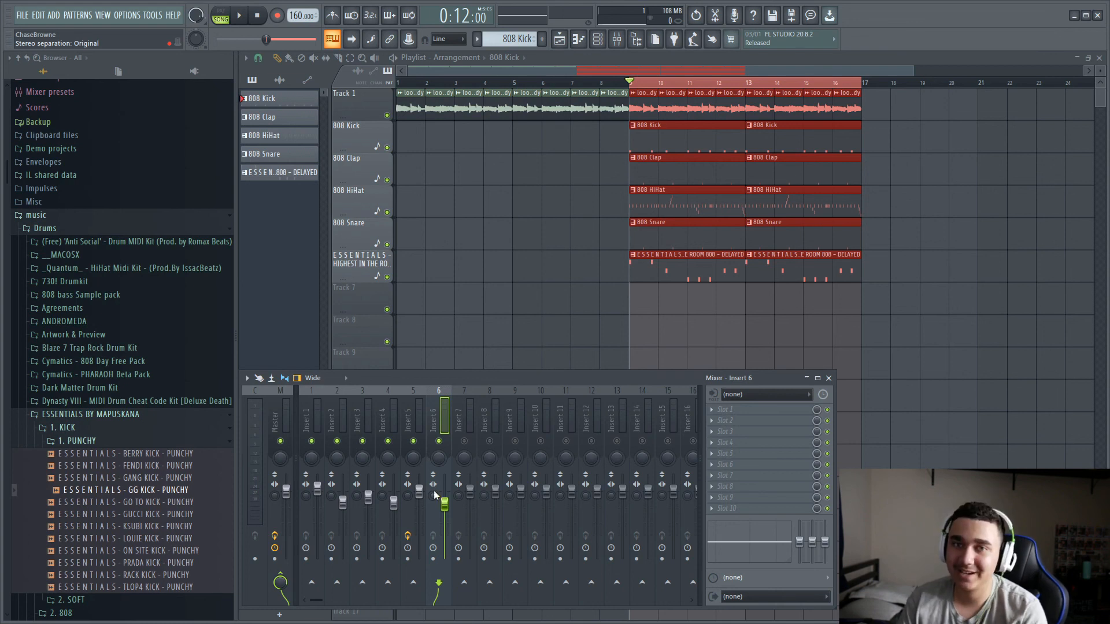
{"action": "left_click_drag", "start_coordinate": [861, 84], "coordinate": [637, 89]}
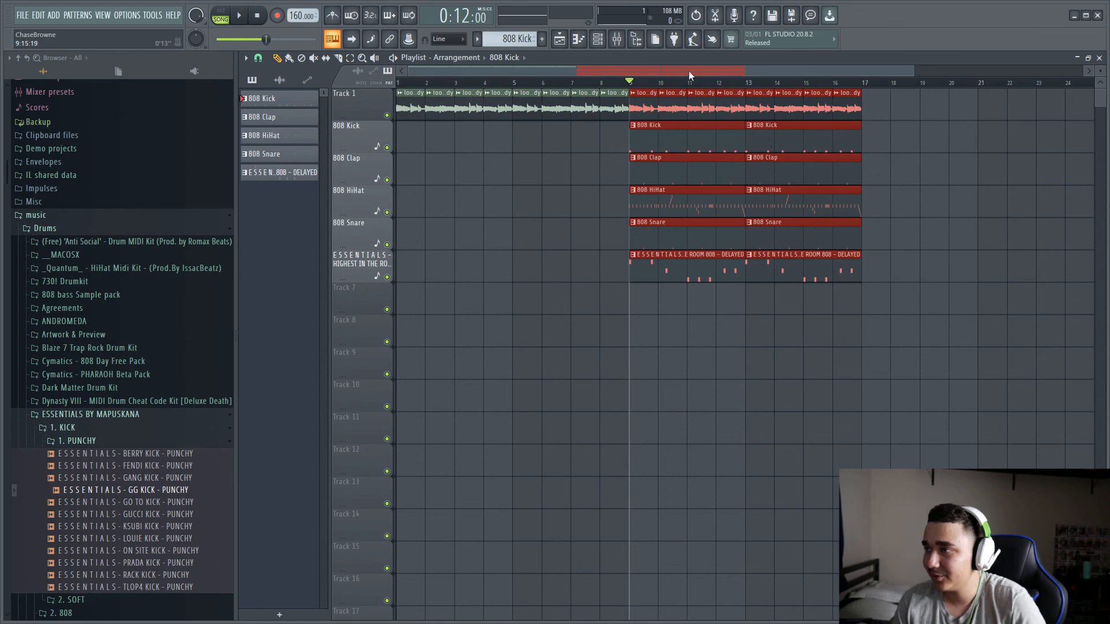